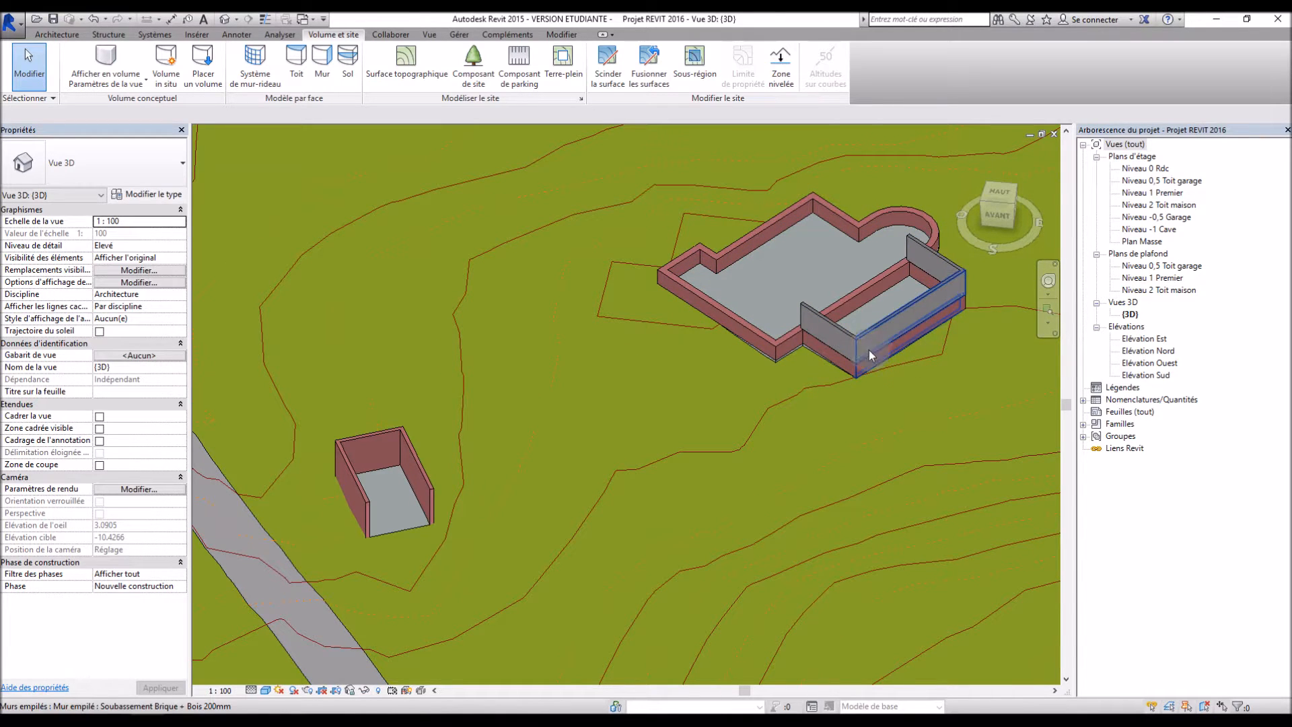
Examine the garage and the house's base walls and floor slabs on the terrain in the 3D view
scroll(765, 342, up, 4)
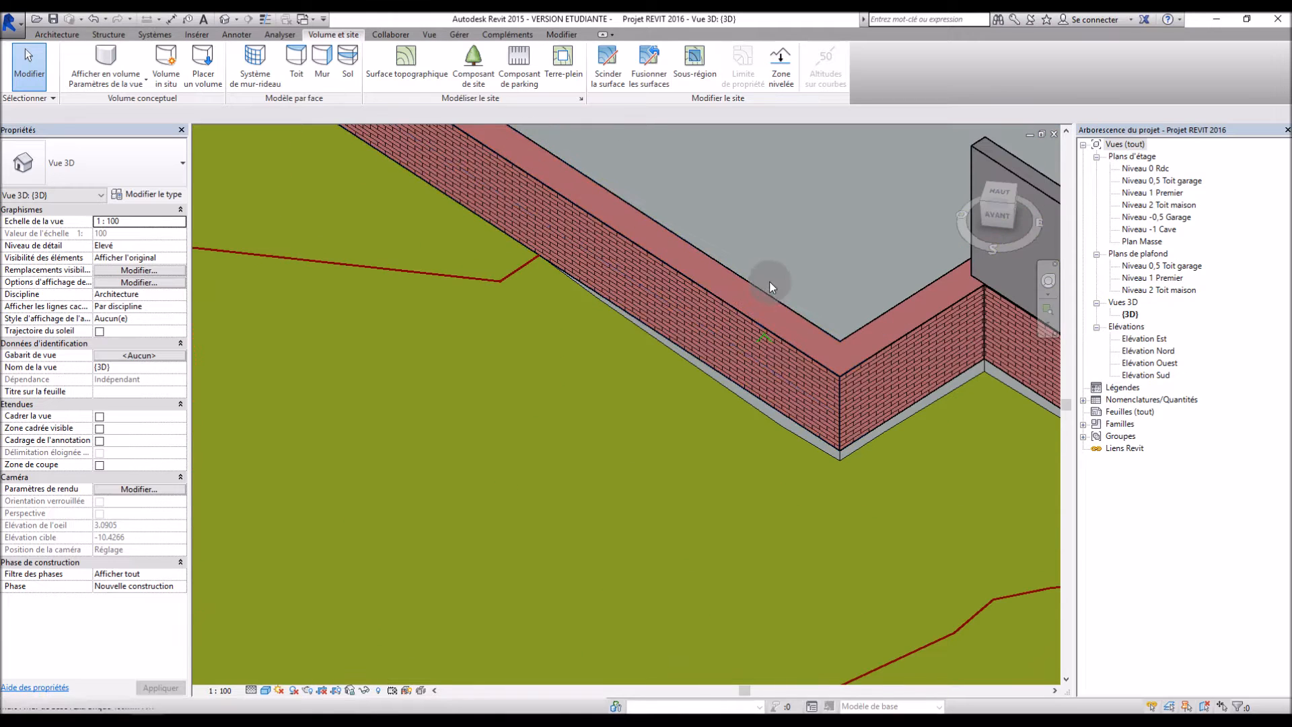
scroll(771, 283, down, 4)
scroll(344, 495, up, 4)
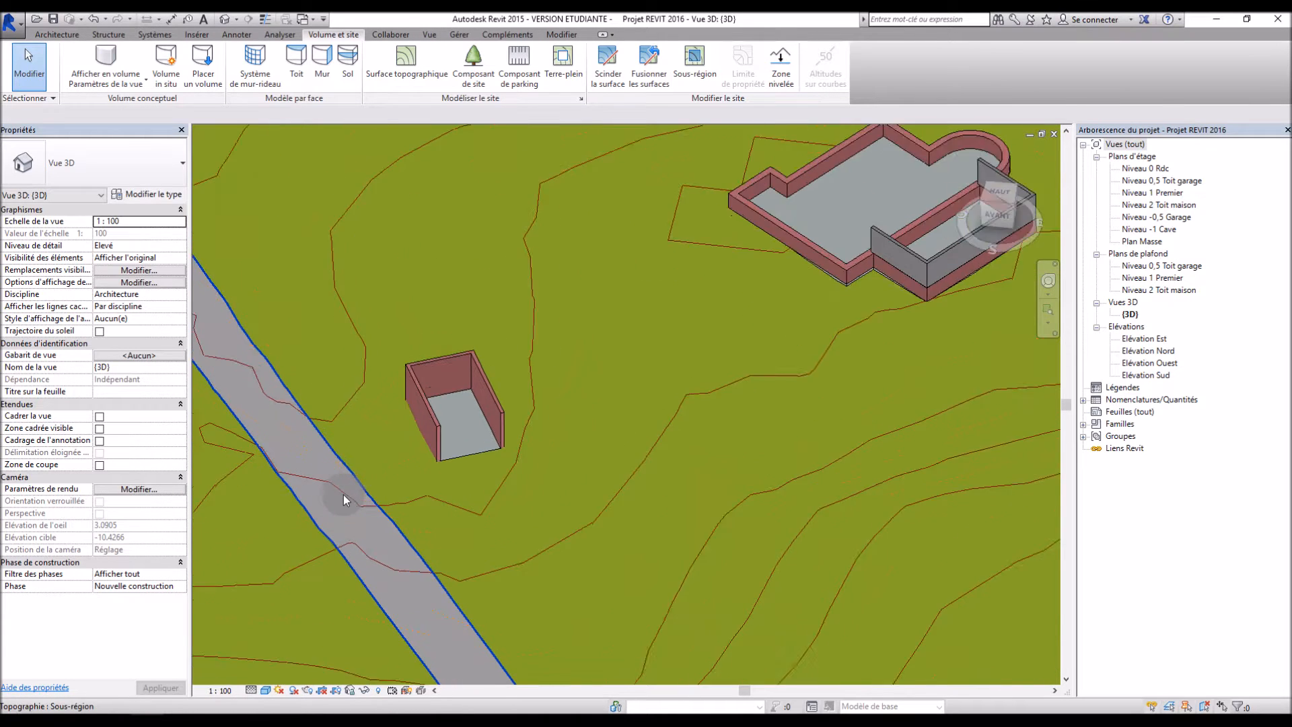
shift+middle_drag(586, 531, 599, 385)
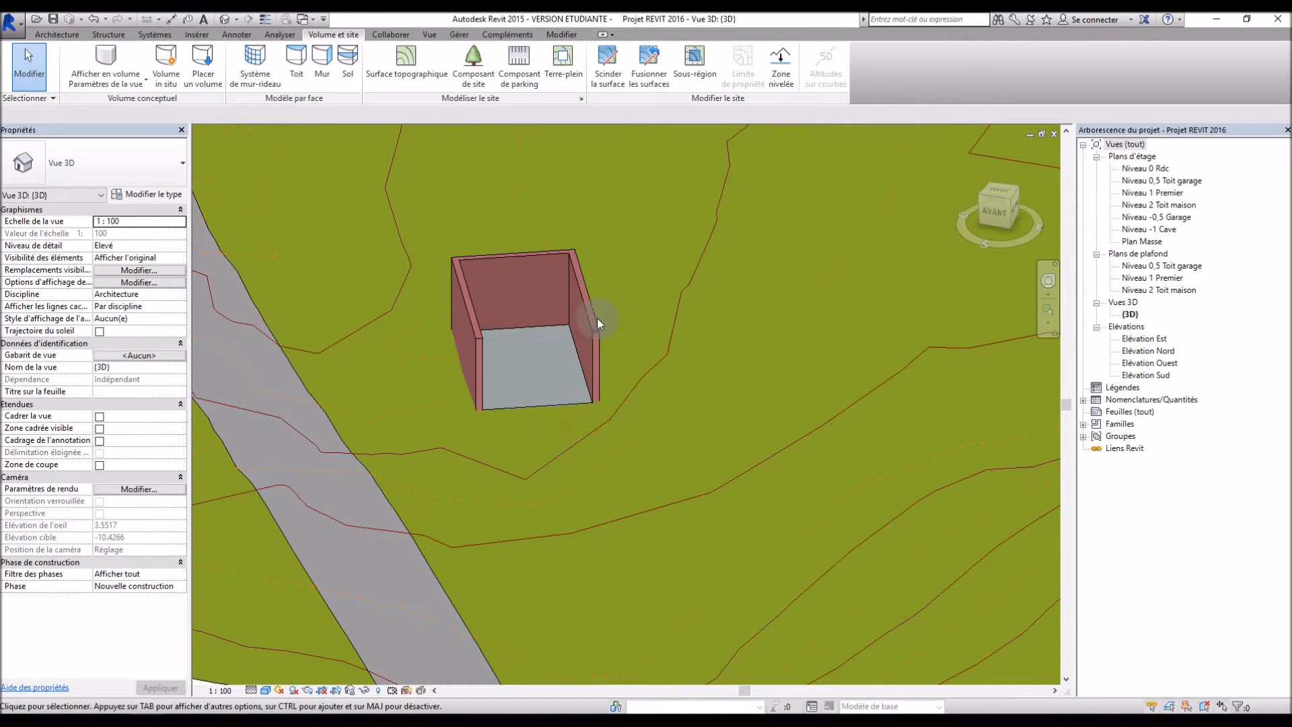
scroll(626, 314, down, 2)
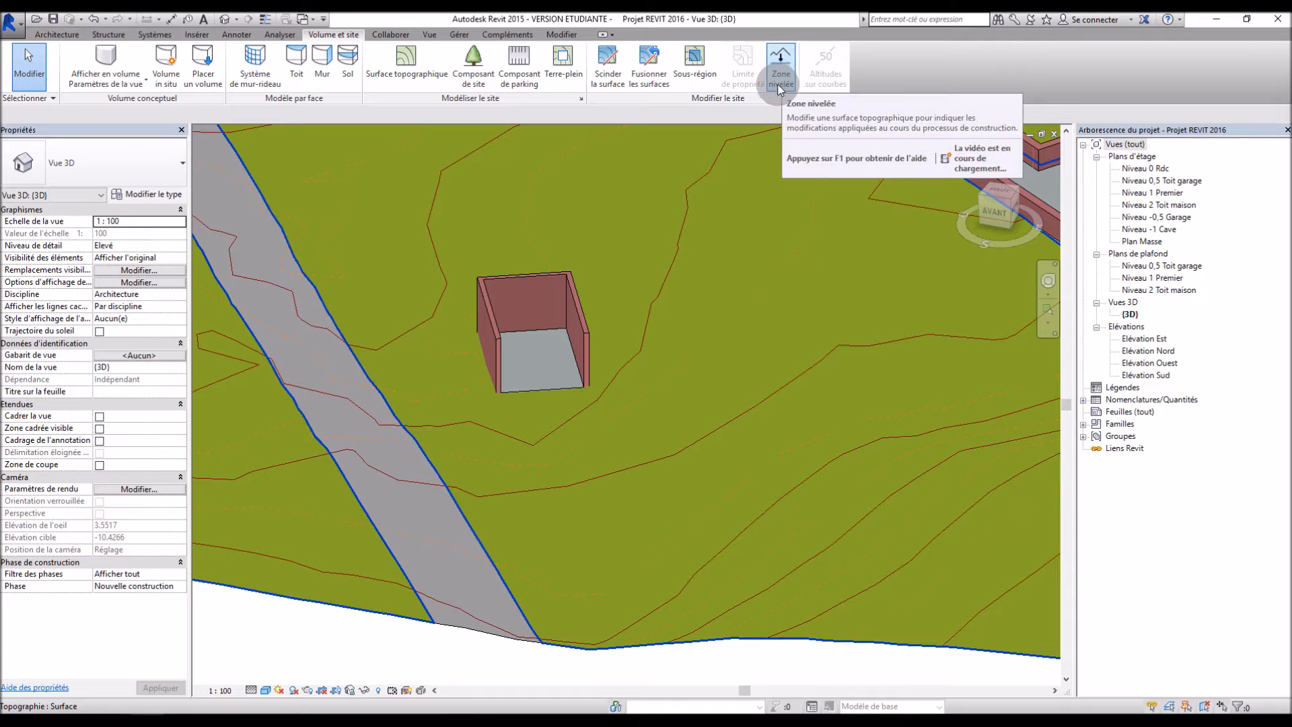
scroll(474, 288, down, 3)
shift+middle_drag(489, 374, 538, 394)
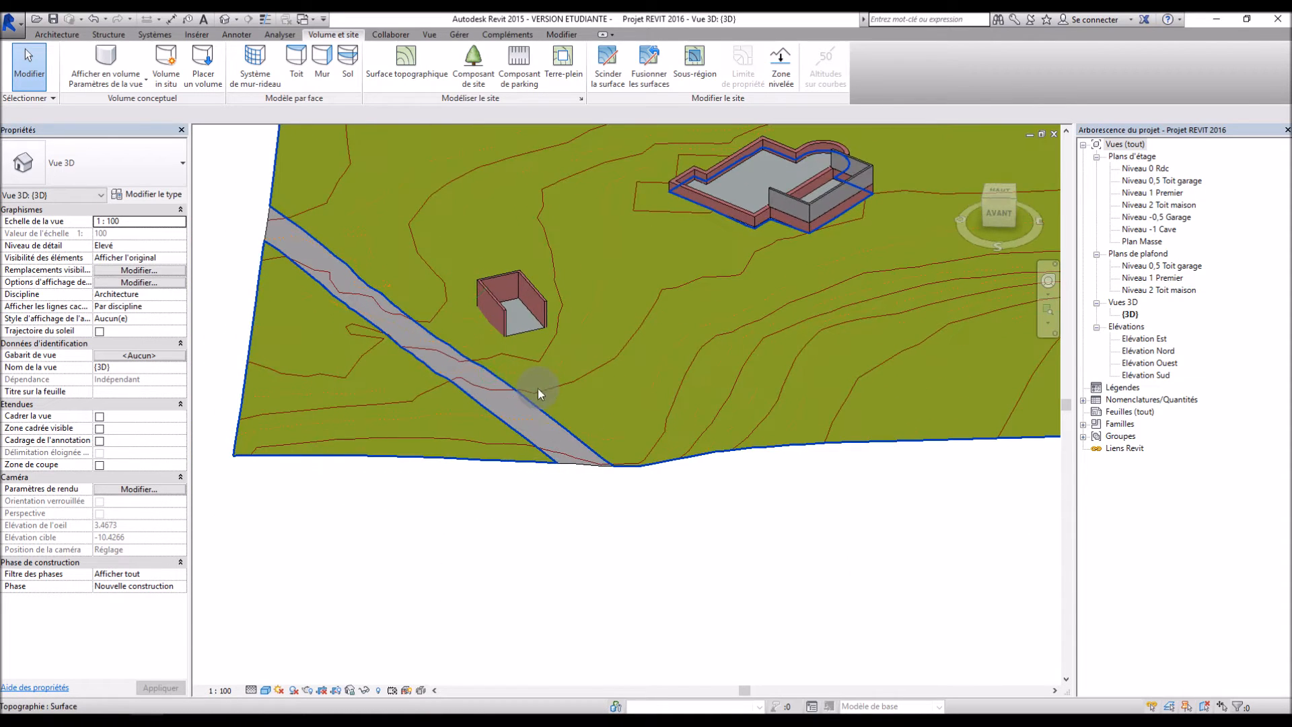
scroll(539, 389, down, 2)
scroll(708, 214, up, 6)
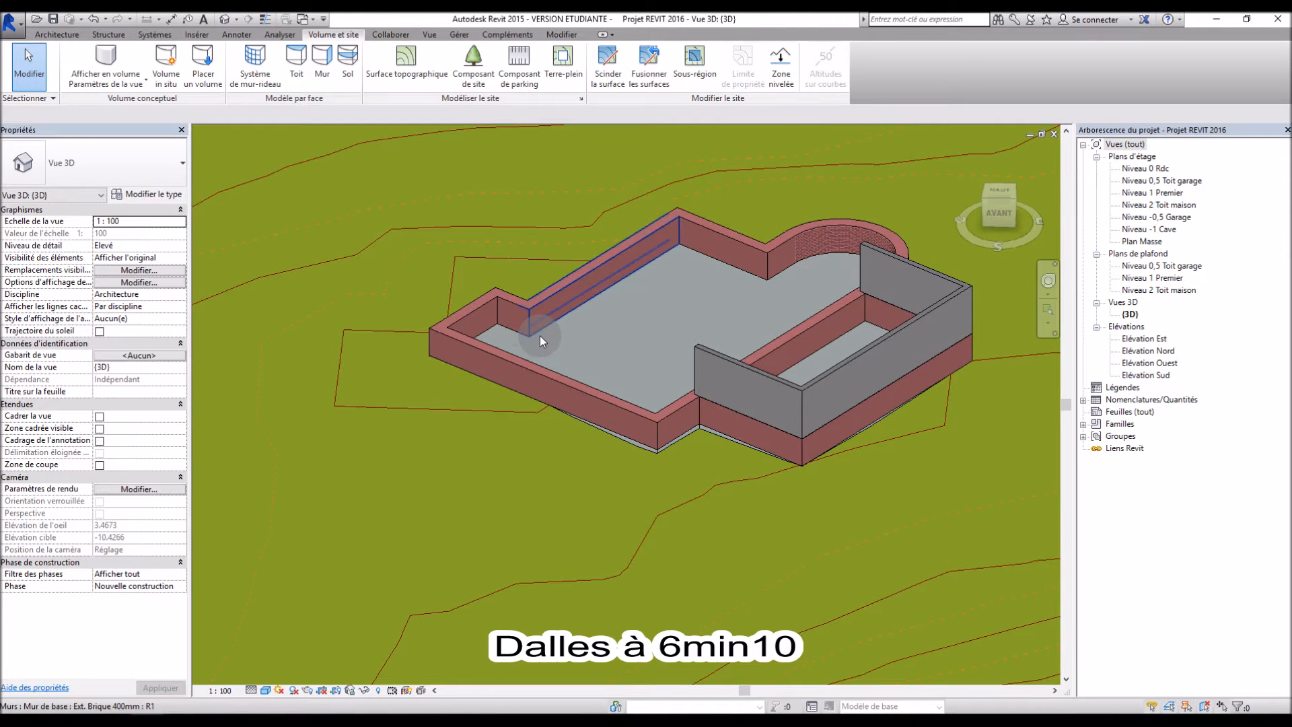
scroll(540, 335, down, 2)
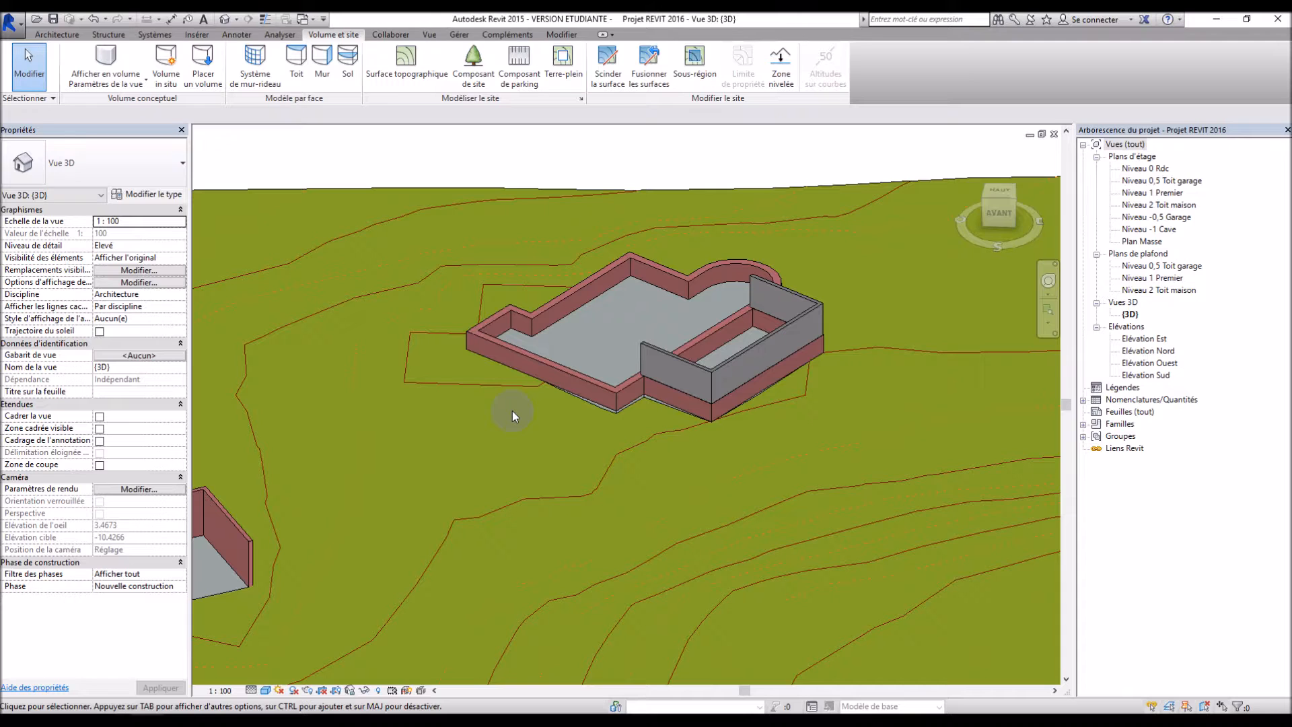
scroll(517, 422, down, 2)
scroll(274, 434, up, 2)
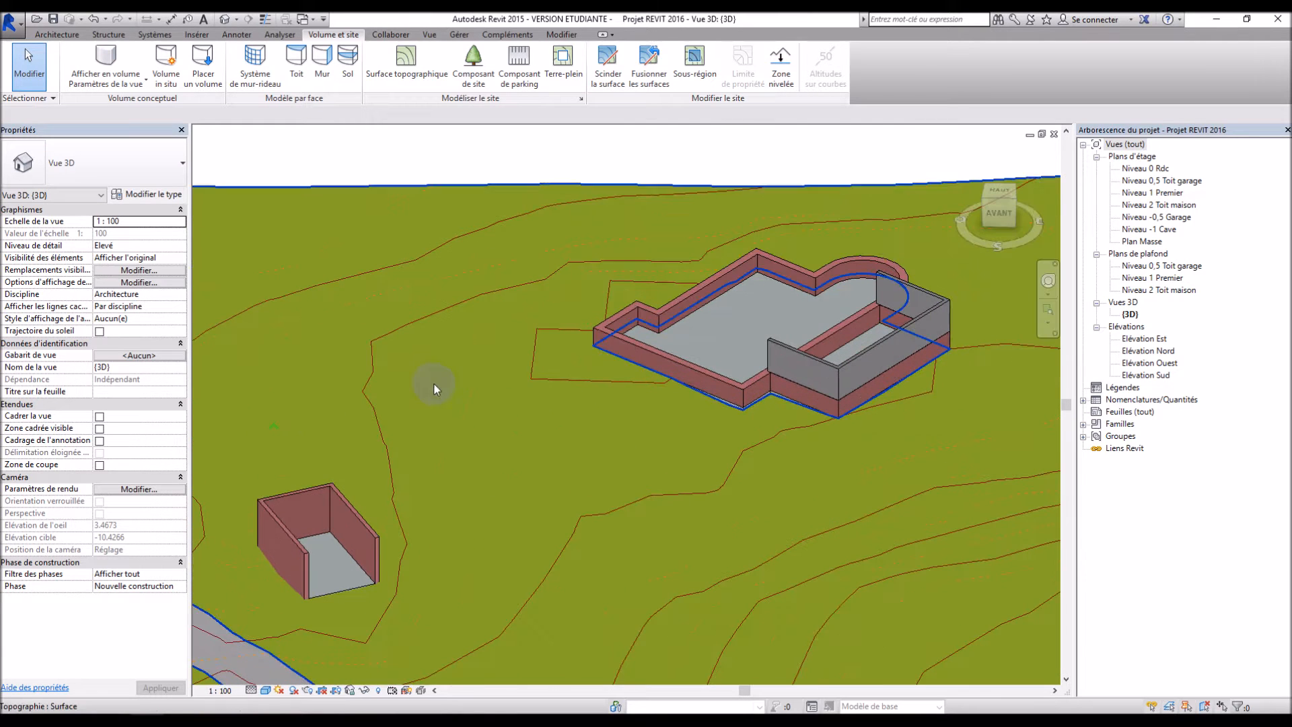
shift+middle_drag(499, 386, 529, 426)
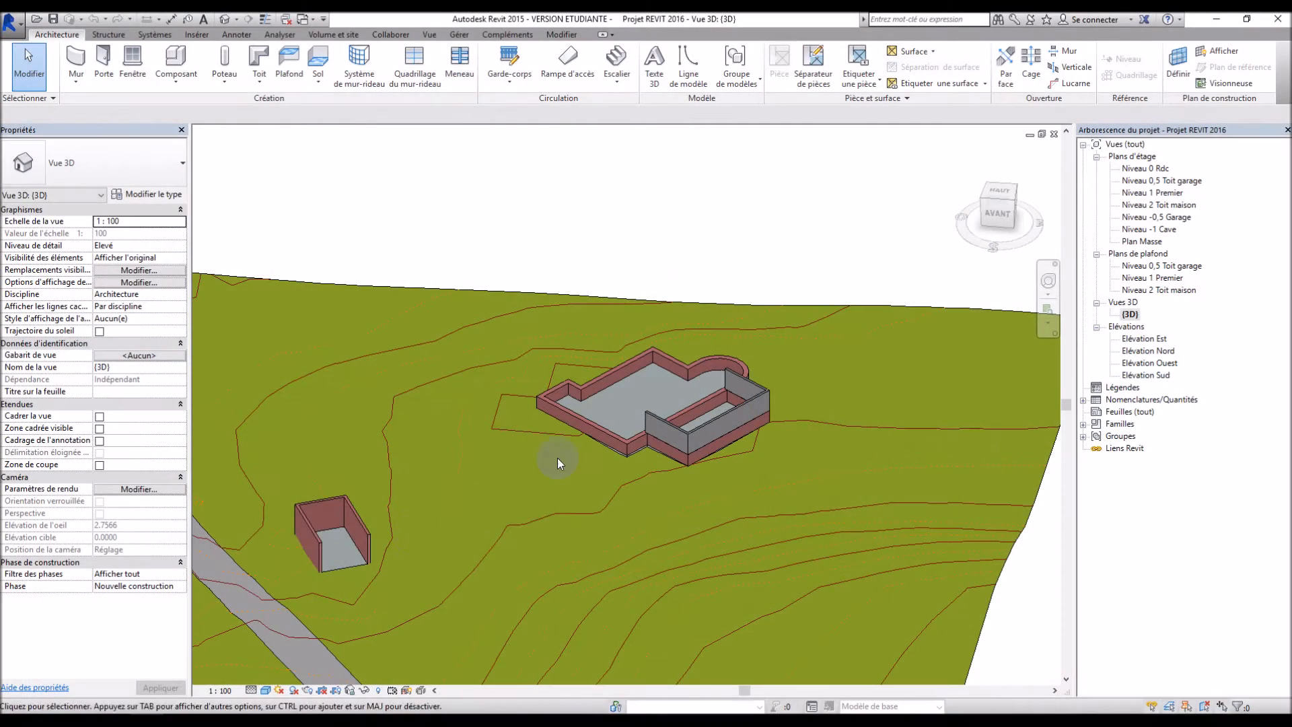
scroll(623, 424, up, 3)
scroll(644, 377, up, 3)
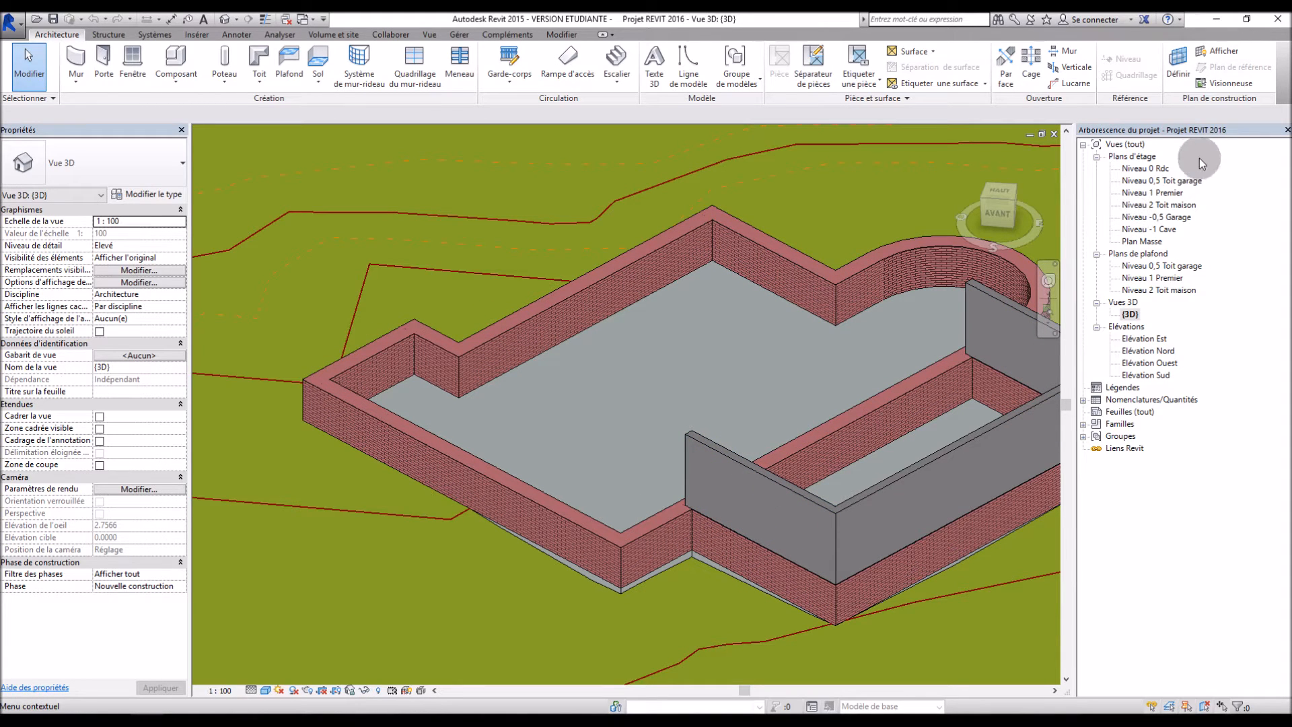
Open the Niveau 0 Rdc floor plan and set its view depth level to the level below, Niveau -0,5 Garage
double_click(1159, 171)
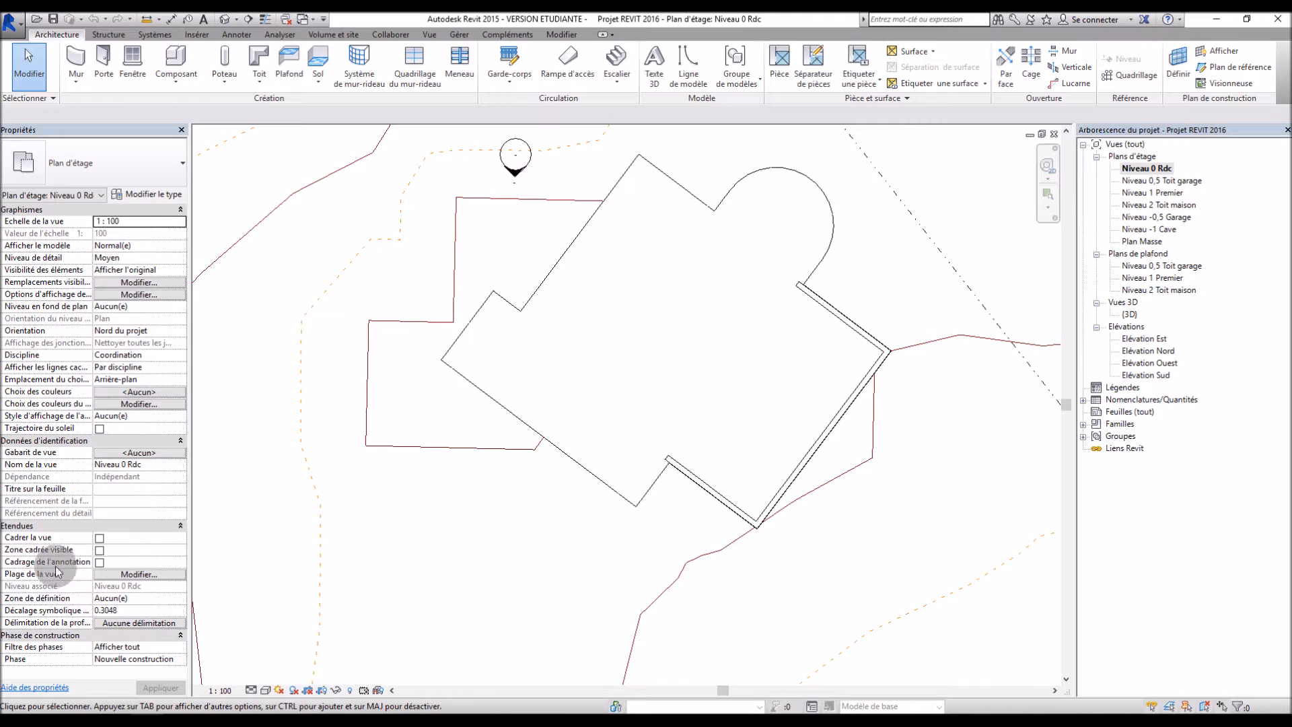
click(114, 575)
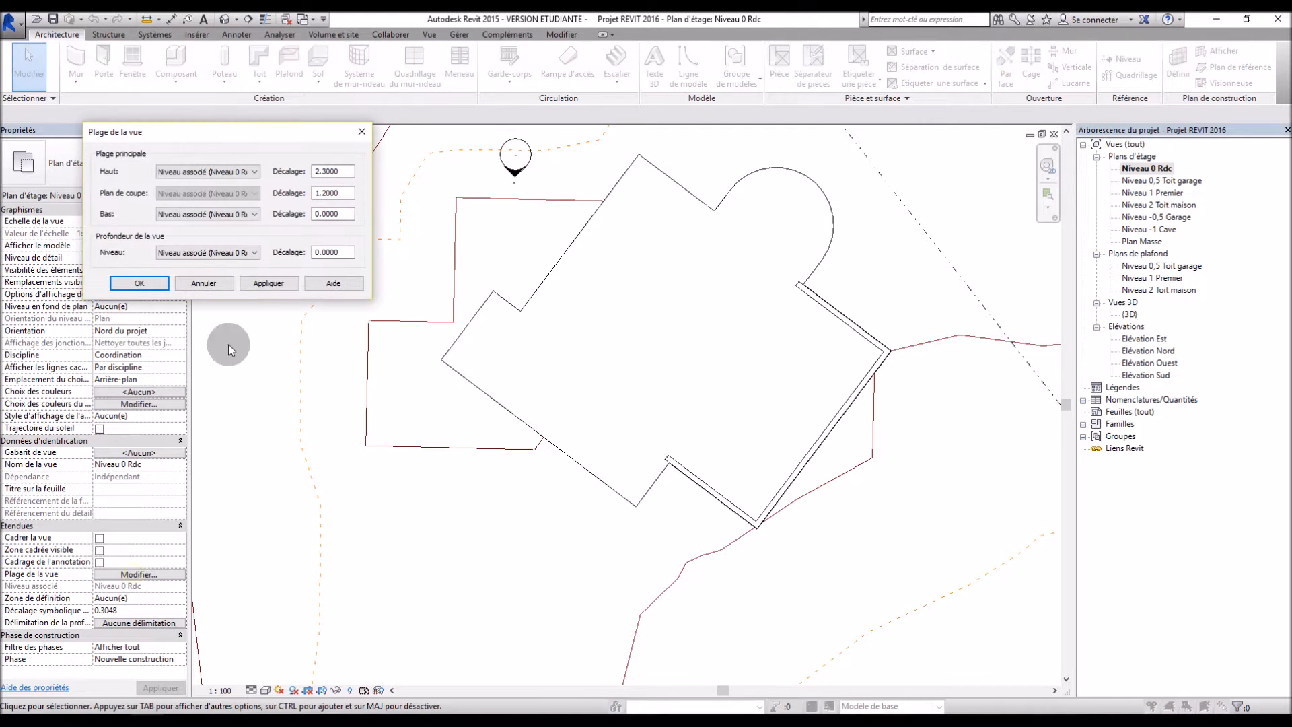
click(252, 256)
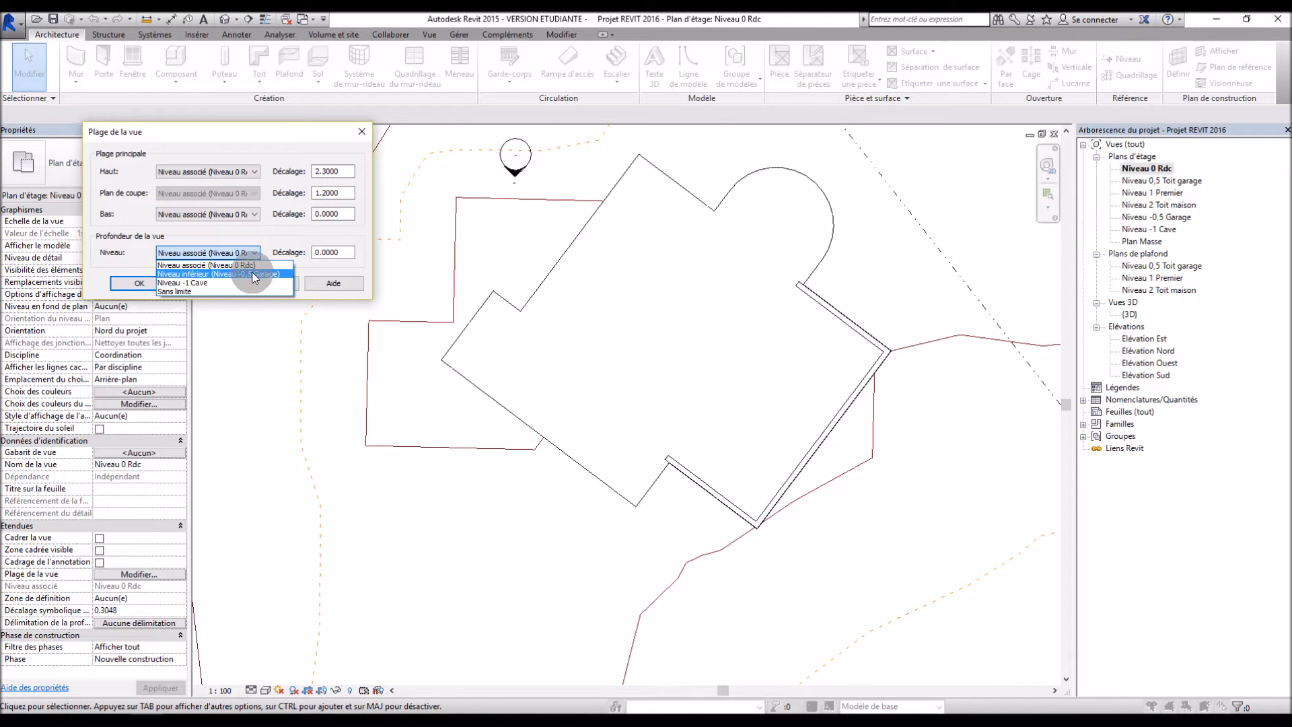
click(253, 274)
click(268, 282)
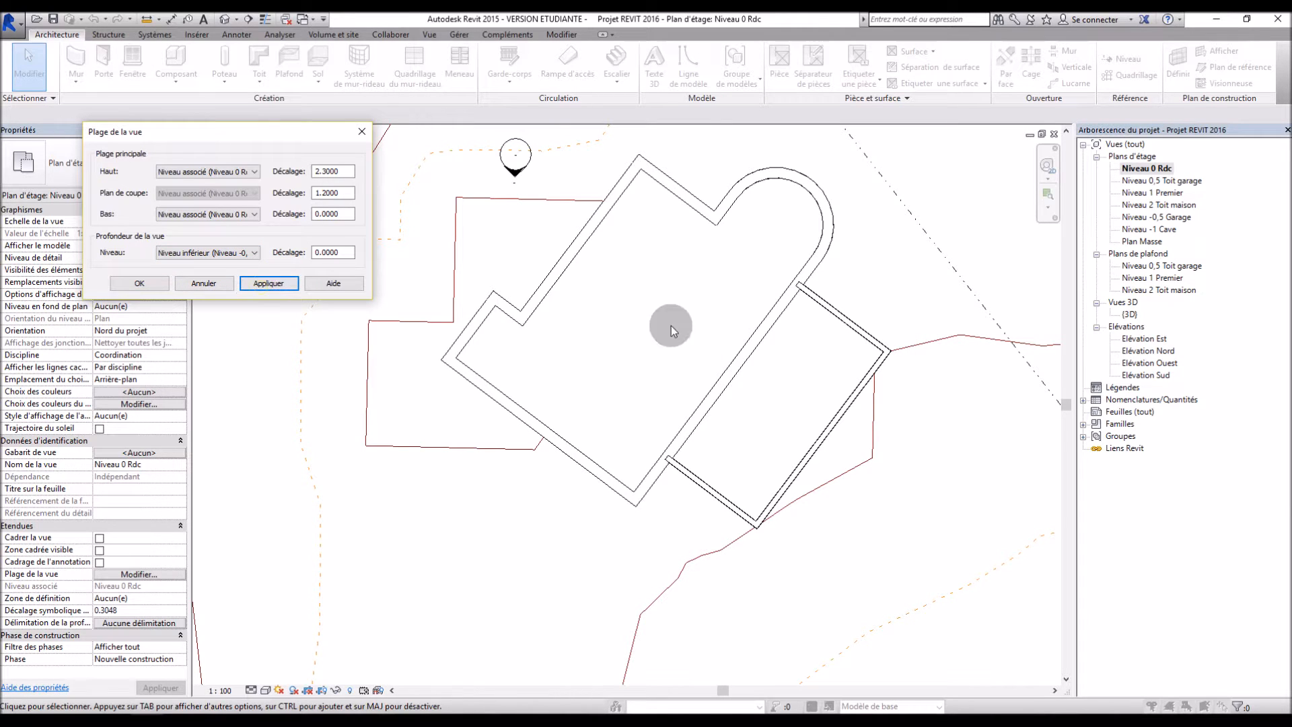
click(139, 283)
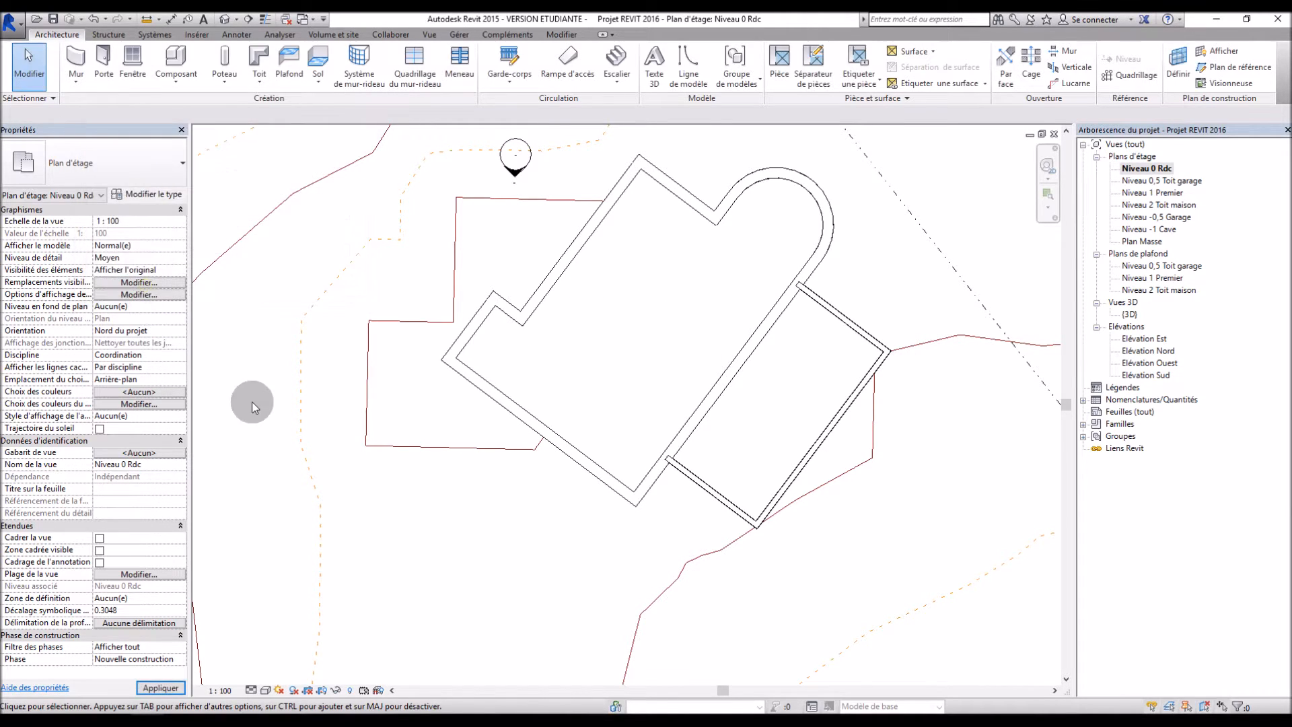
Start a structural wall and choose the basic wall type Bois - Ext. 200 mm
scroll(319, 443, down, 2)
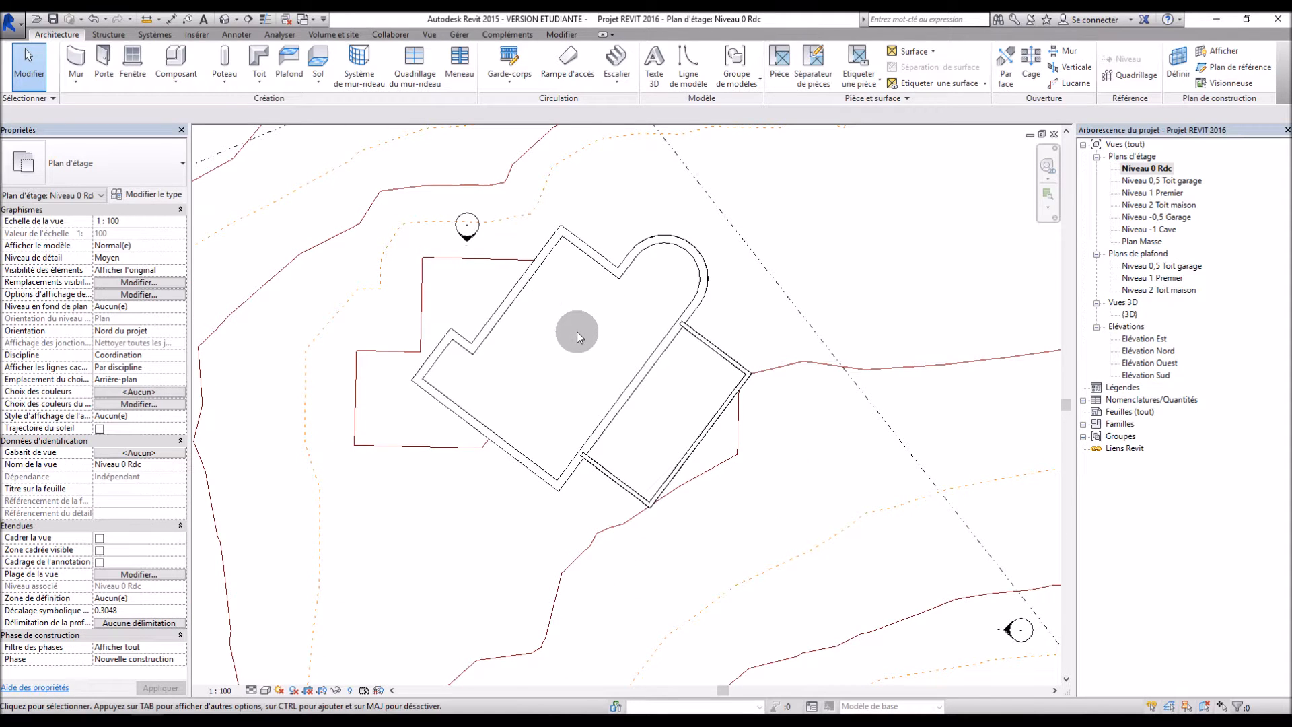
scroll(576, 330, up, 3)
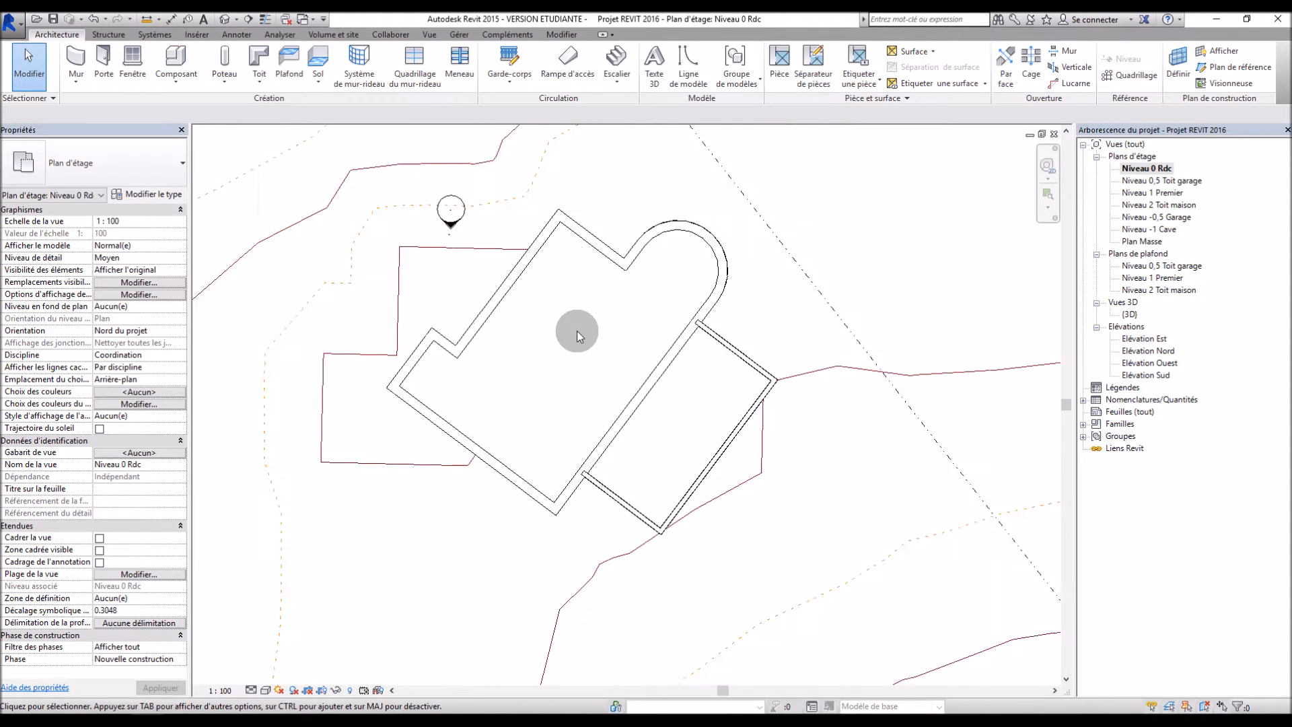
click(86, 79)
click(111, 113)
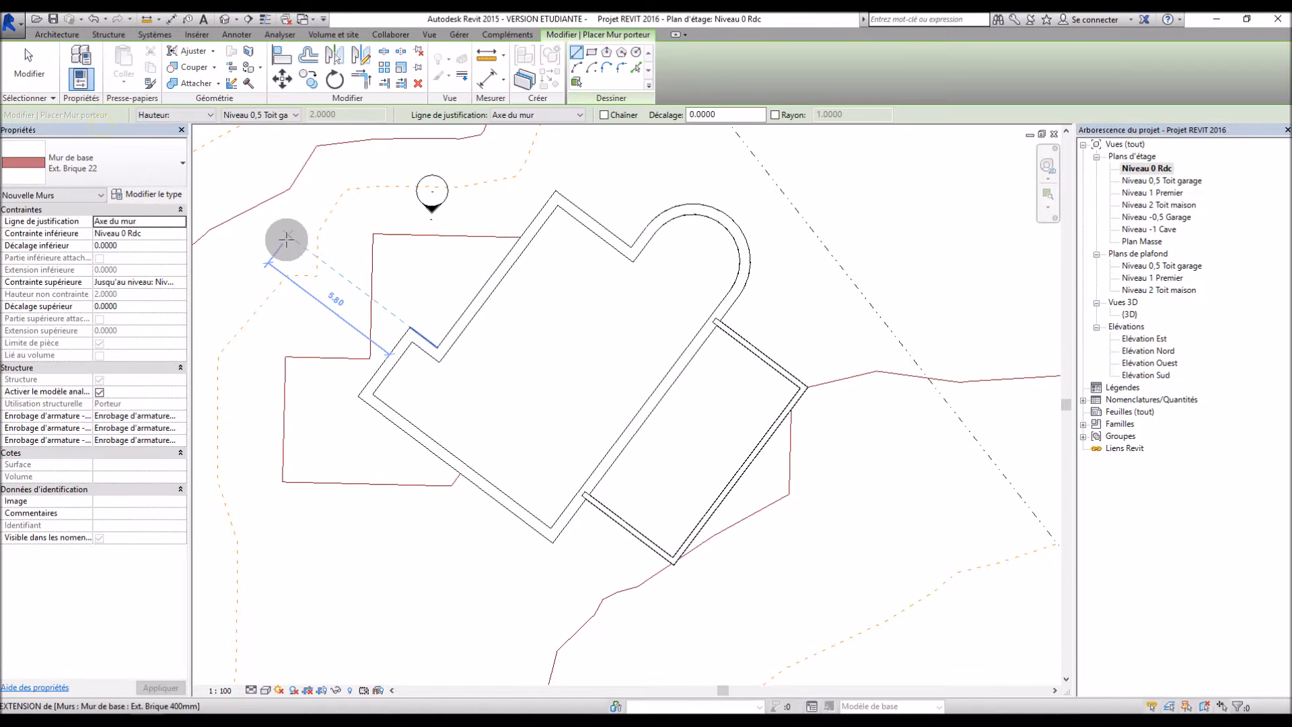
click(159, 173)
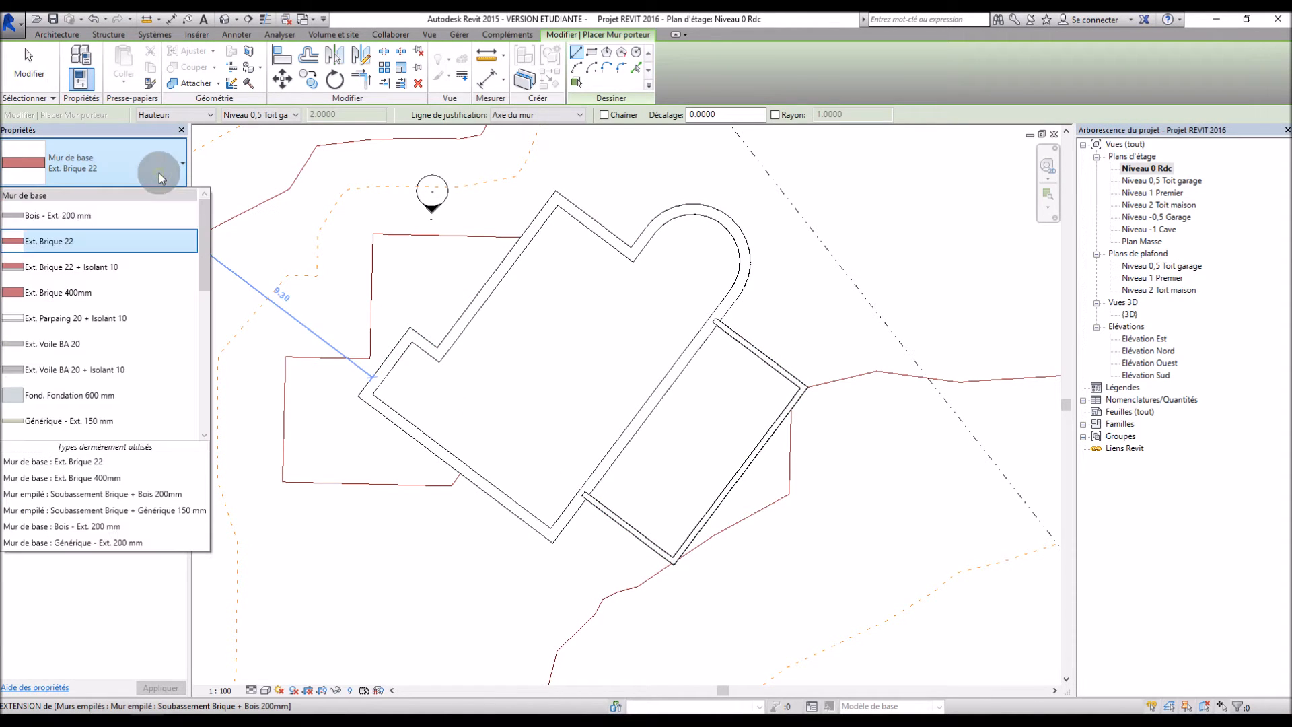
click(124, 238)
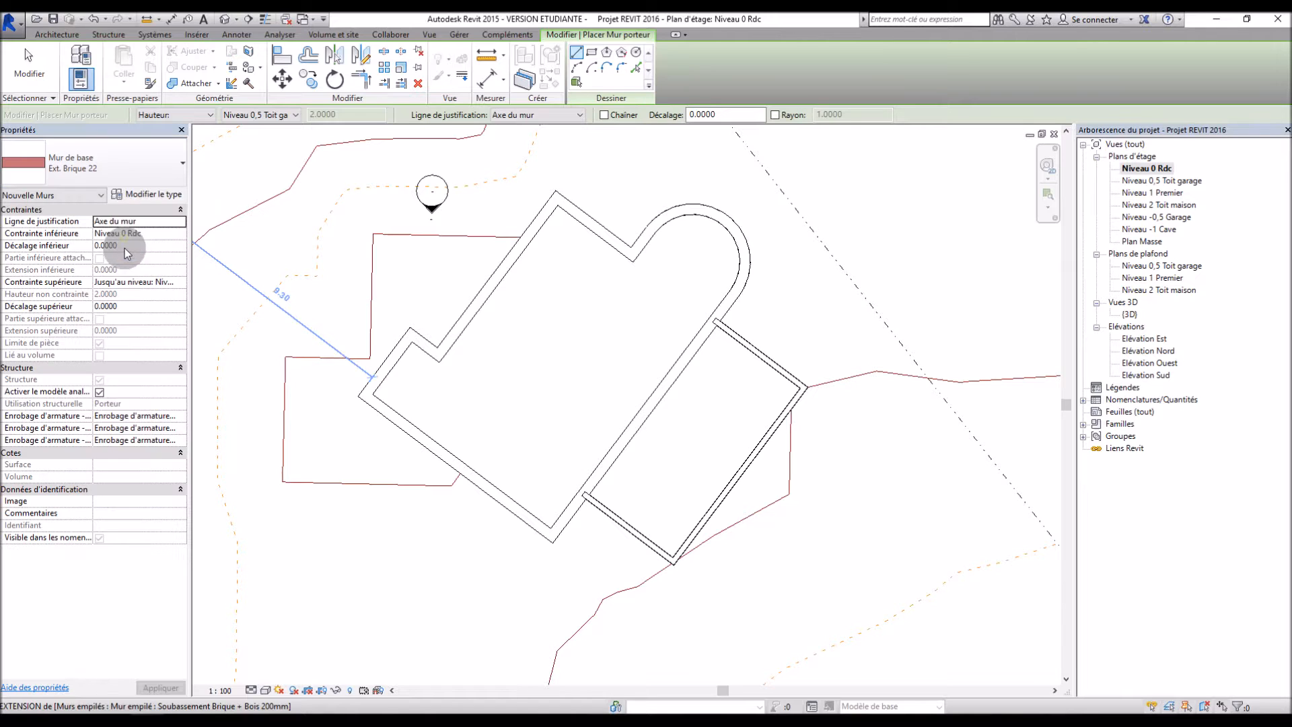
click(99, 172)
click(100, 219)
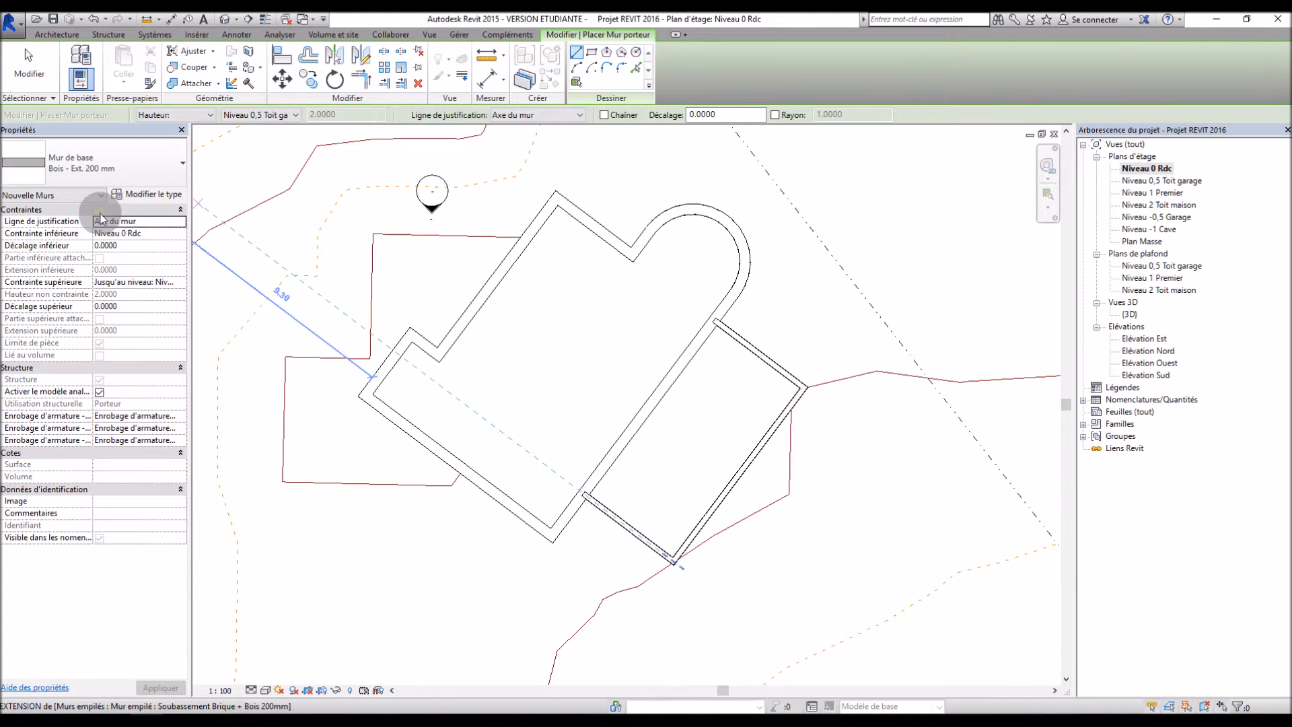
Duplicate the wall type under the name ITE Bois 200 Isolant 100 Enduit 20
click(151, 197)
click(726, 223)
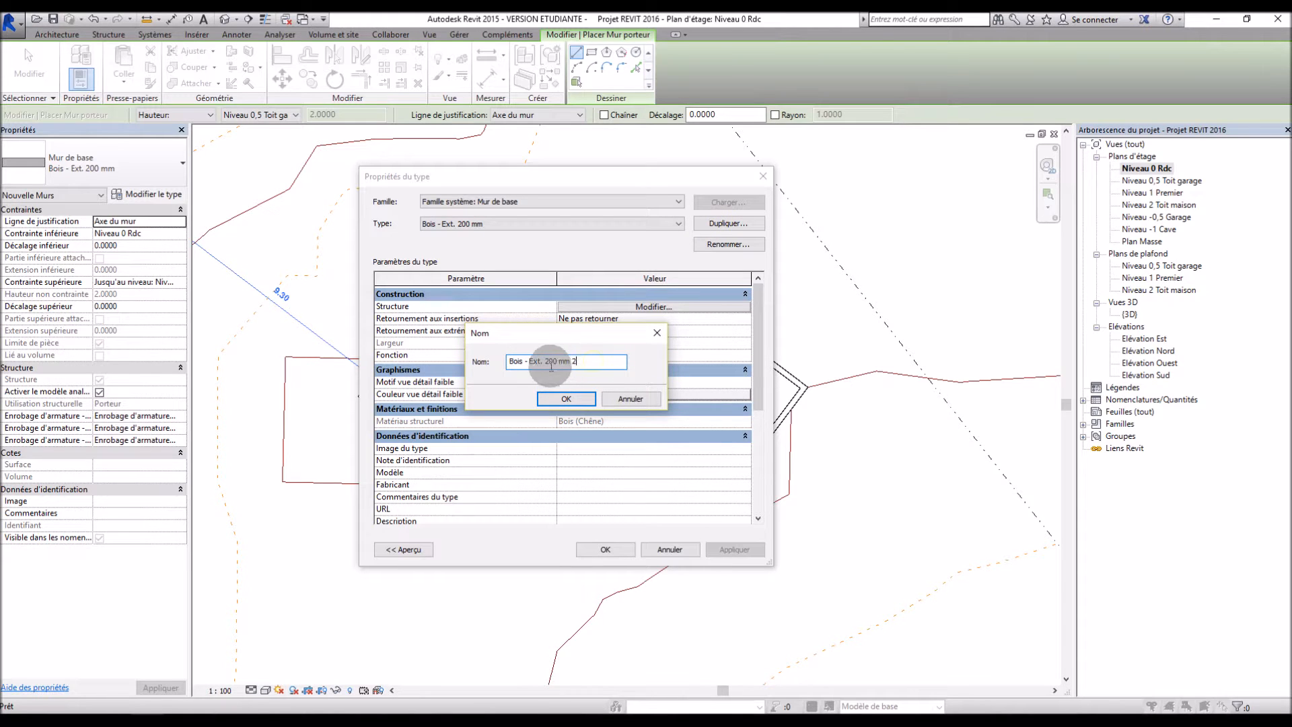
drag(528, 361, 481, 361)
drag(590, 364, 455, 365)
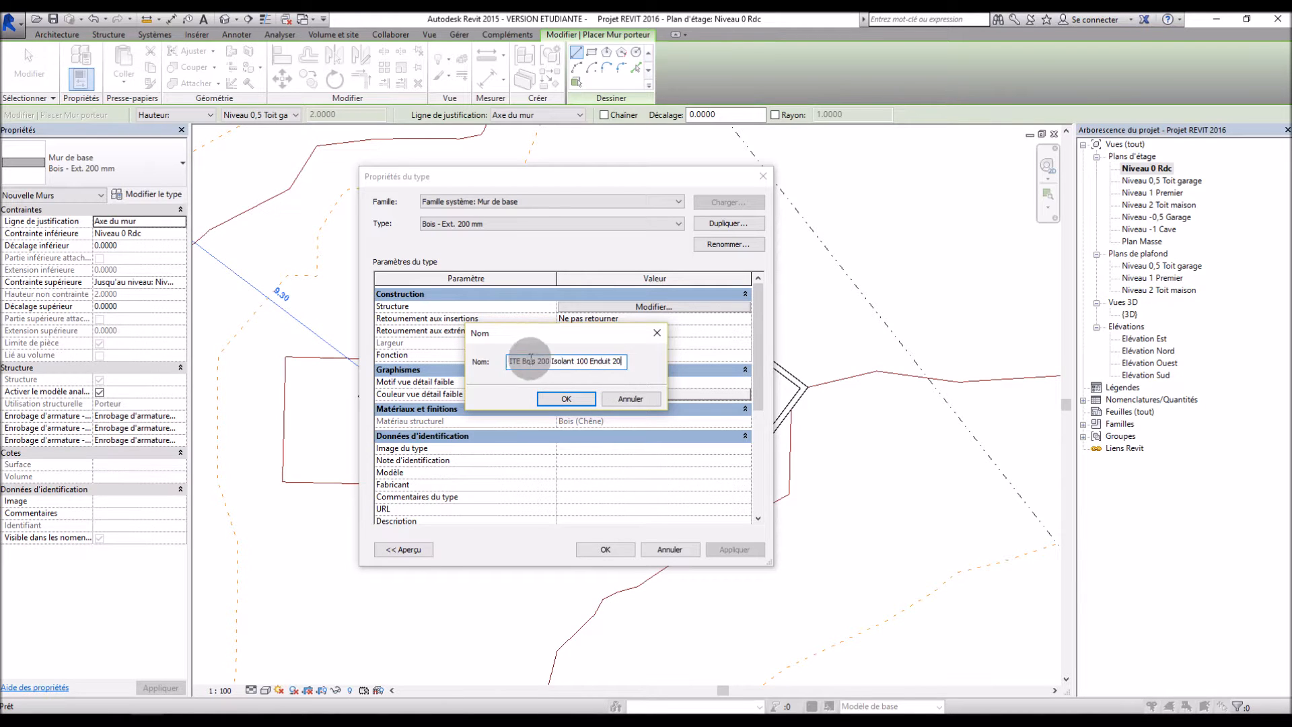
click(583, 397)
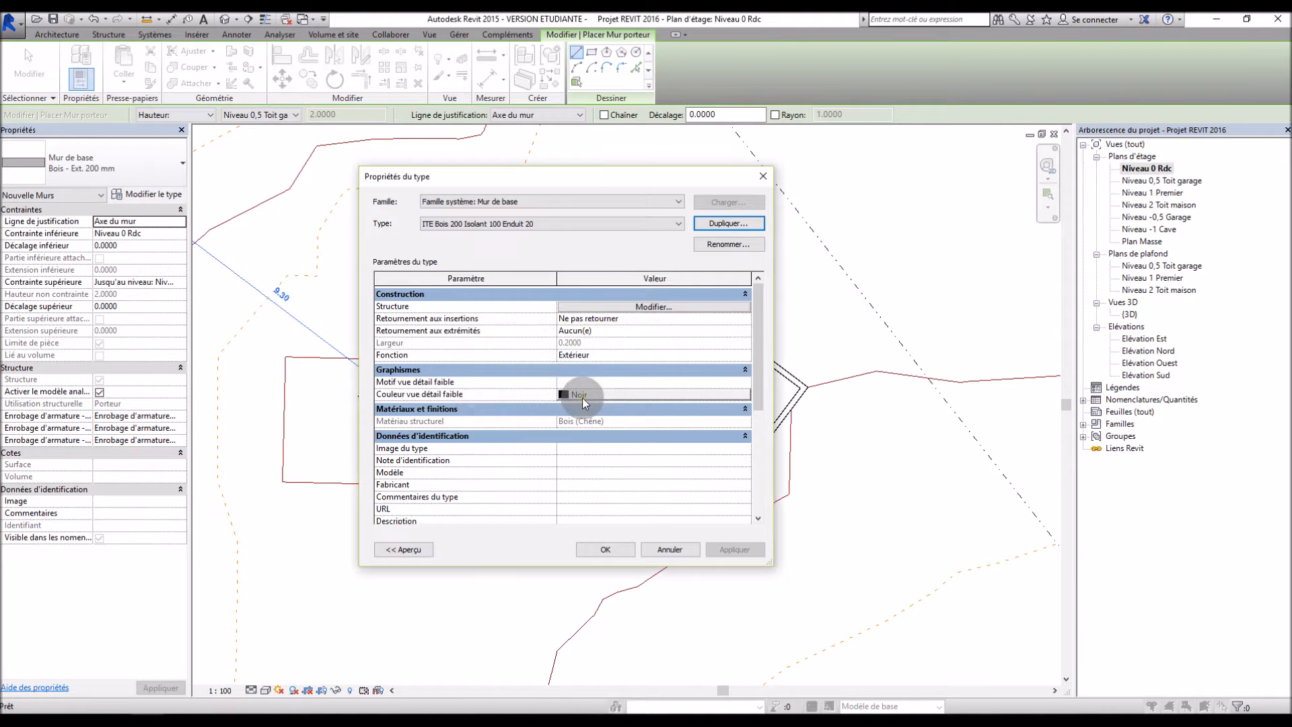
Insert a layer on the exterior side of the oak core in the wall's structure and set its function to Isolant/Vide [3]
click(653, 306)
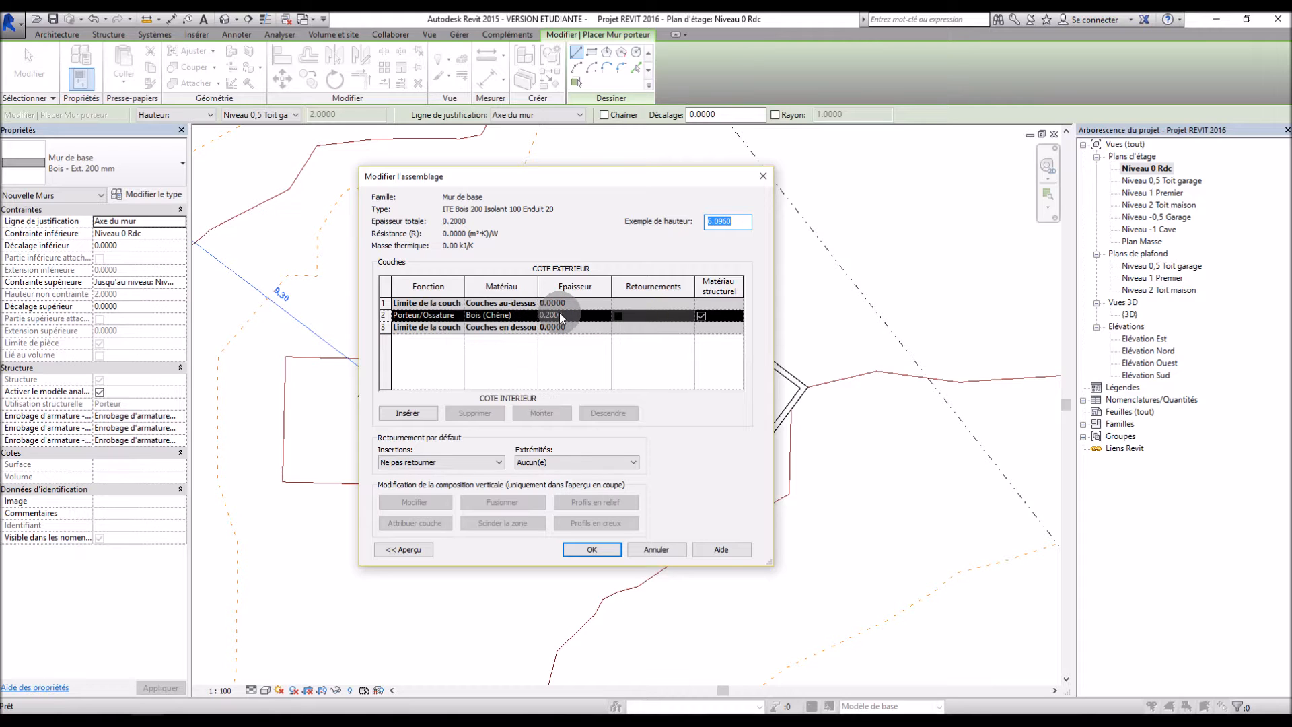
click(434, 414)
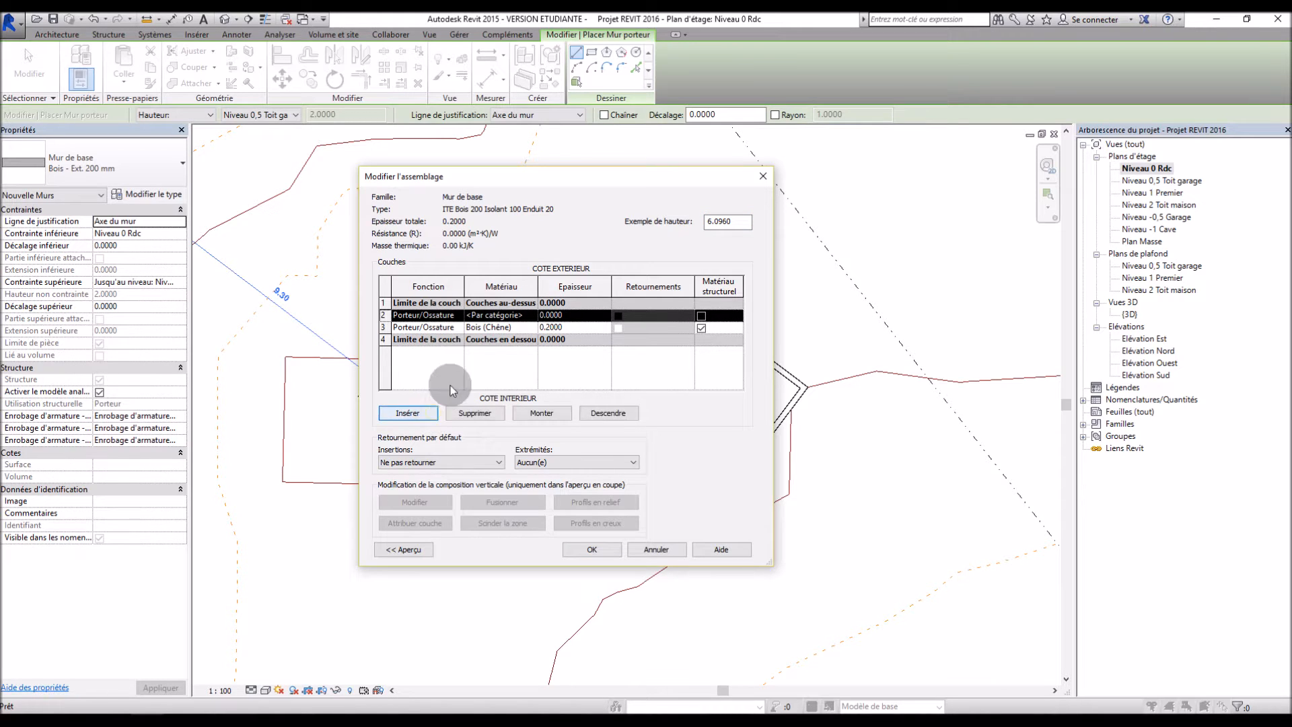
click(444, 315)
click(460, 315)
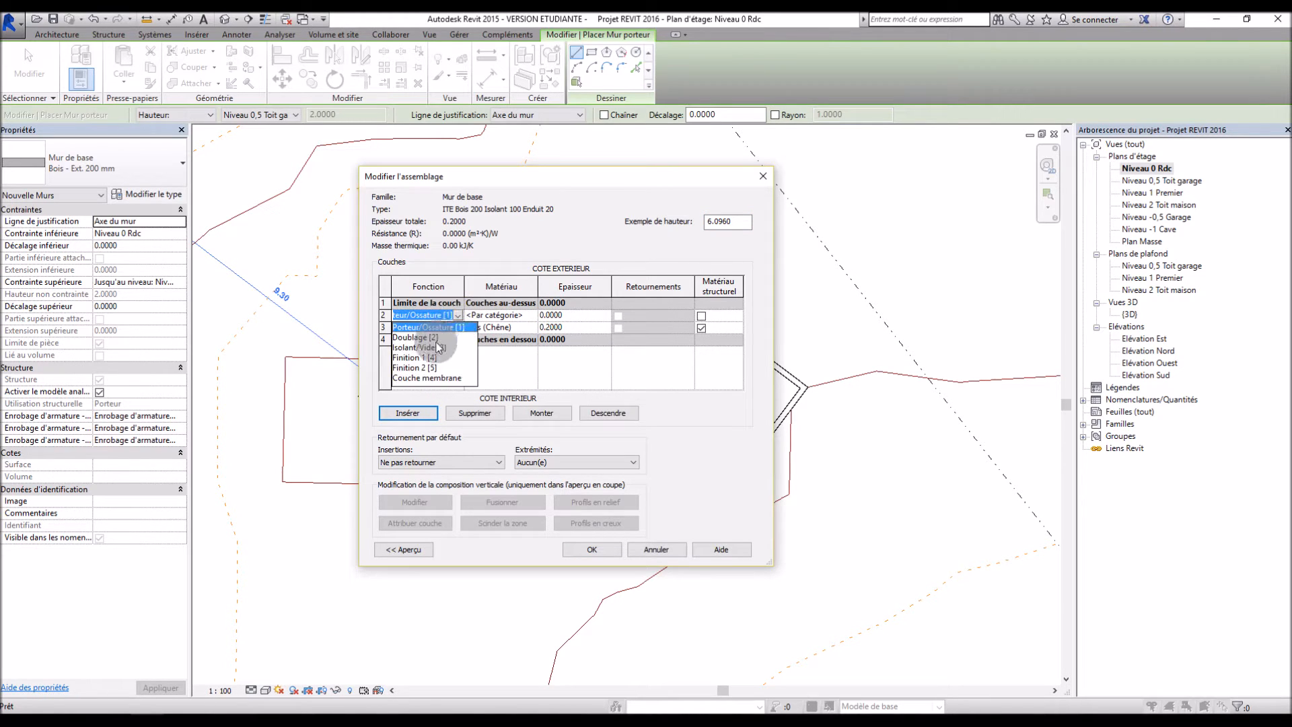
click(414, 337)
click(458, 315)
click(417, 349)
Assign the Maçonnerie - Isolant material to the insulation layer and set its thickness to 0.1
click(534, 319)
click(533, 315)
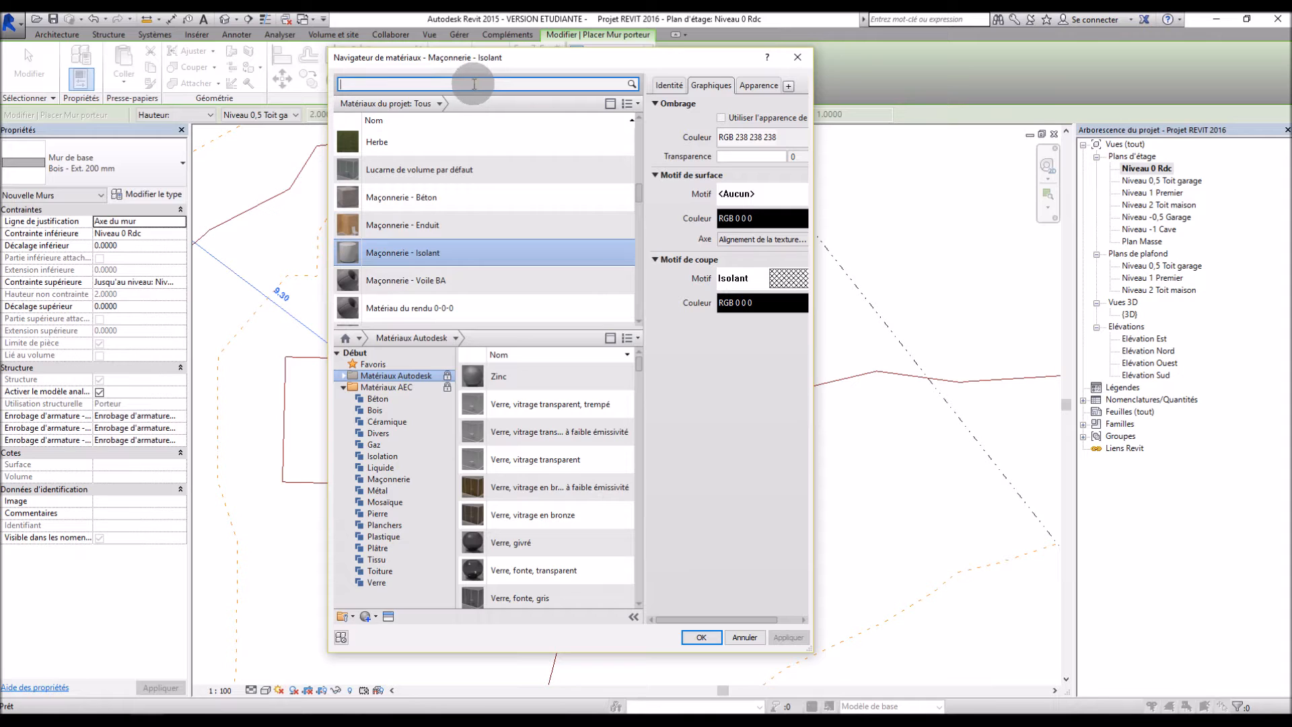
text(isolant)
key(Return)
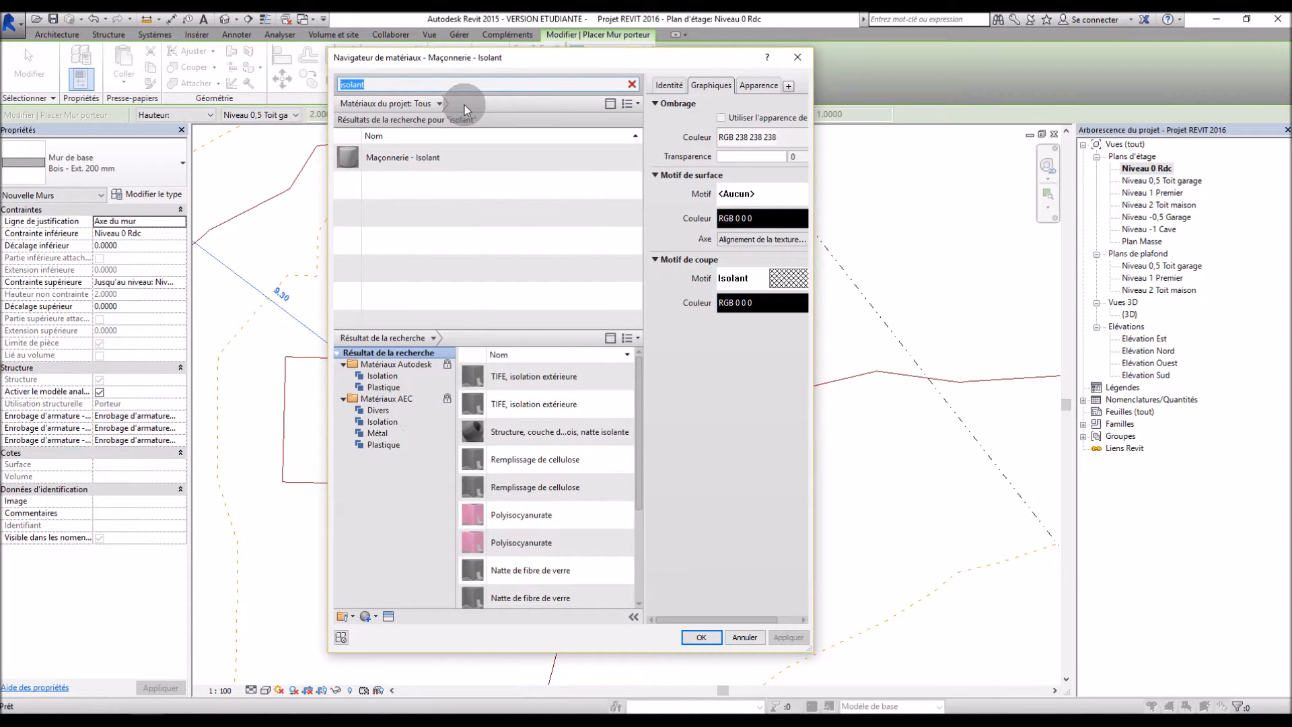
double_click(422, 160)
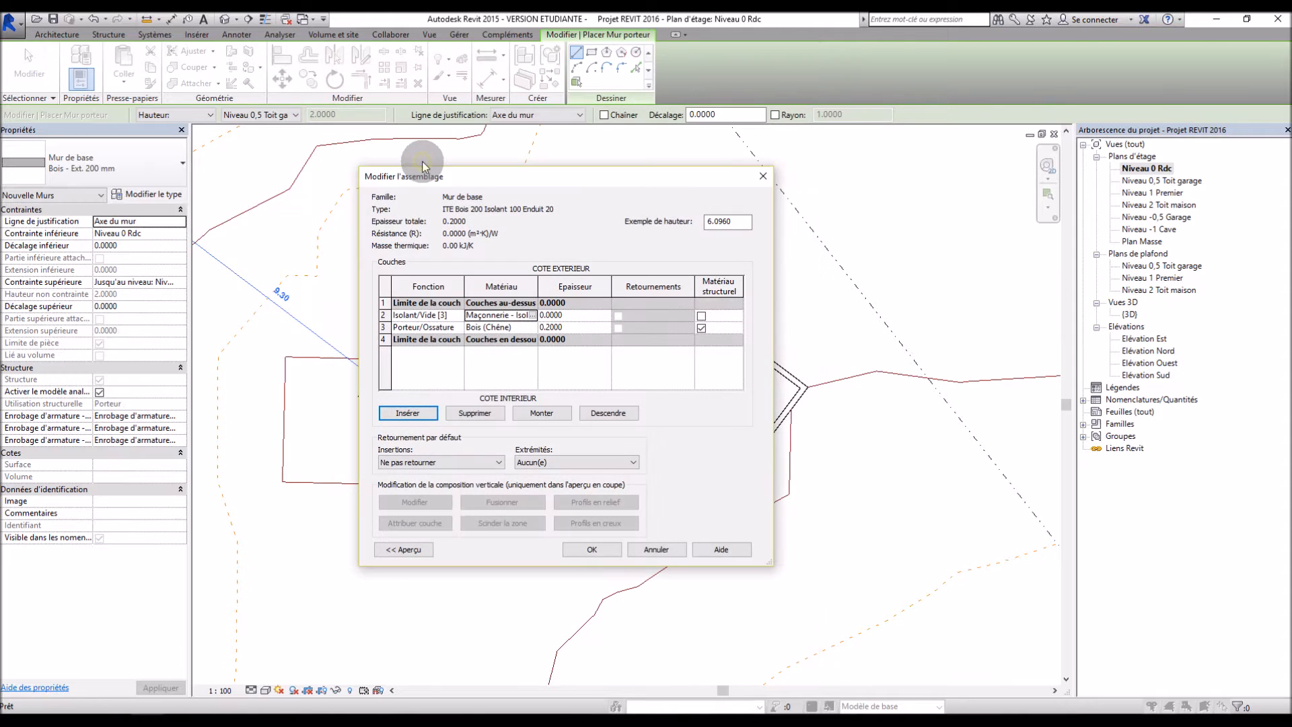
click(577, 316)
text(1)
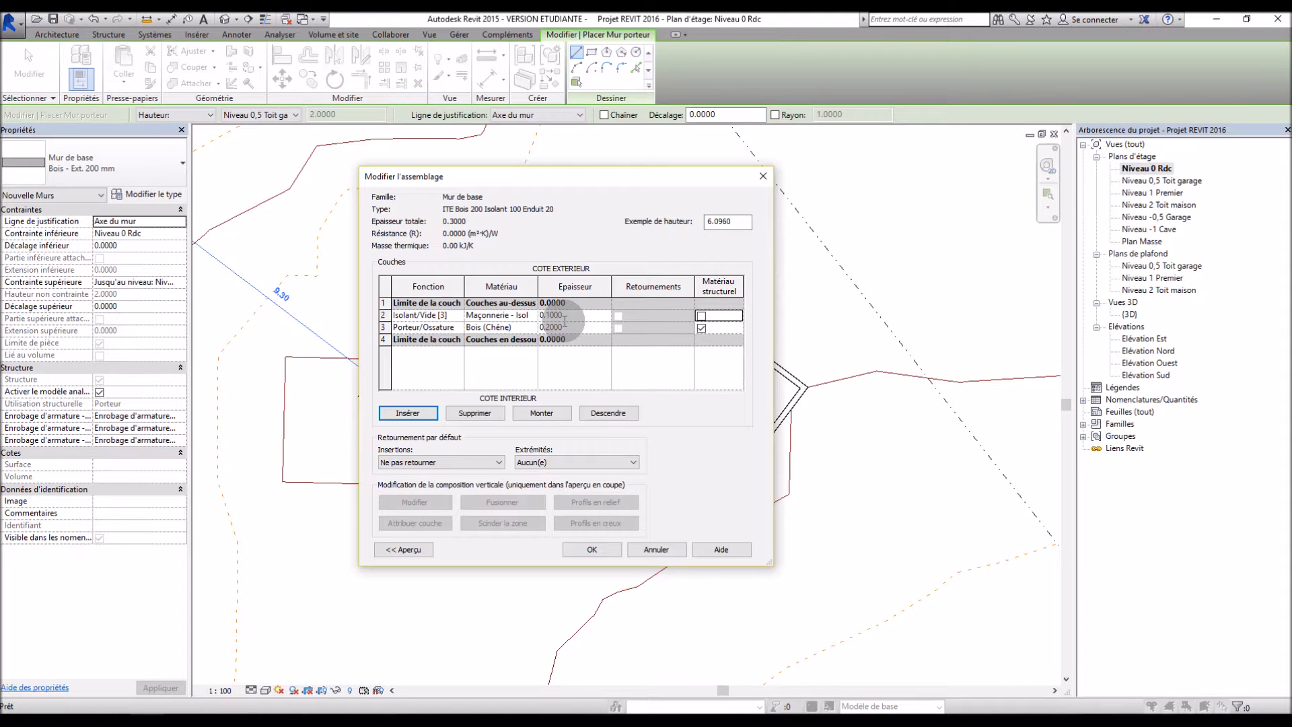
Insert a new outermost layer above the insulation in the wall structure and set its function to Finition 2 [5]
click(407, 413)
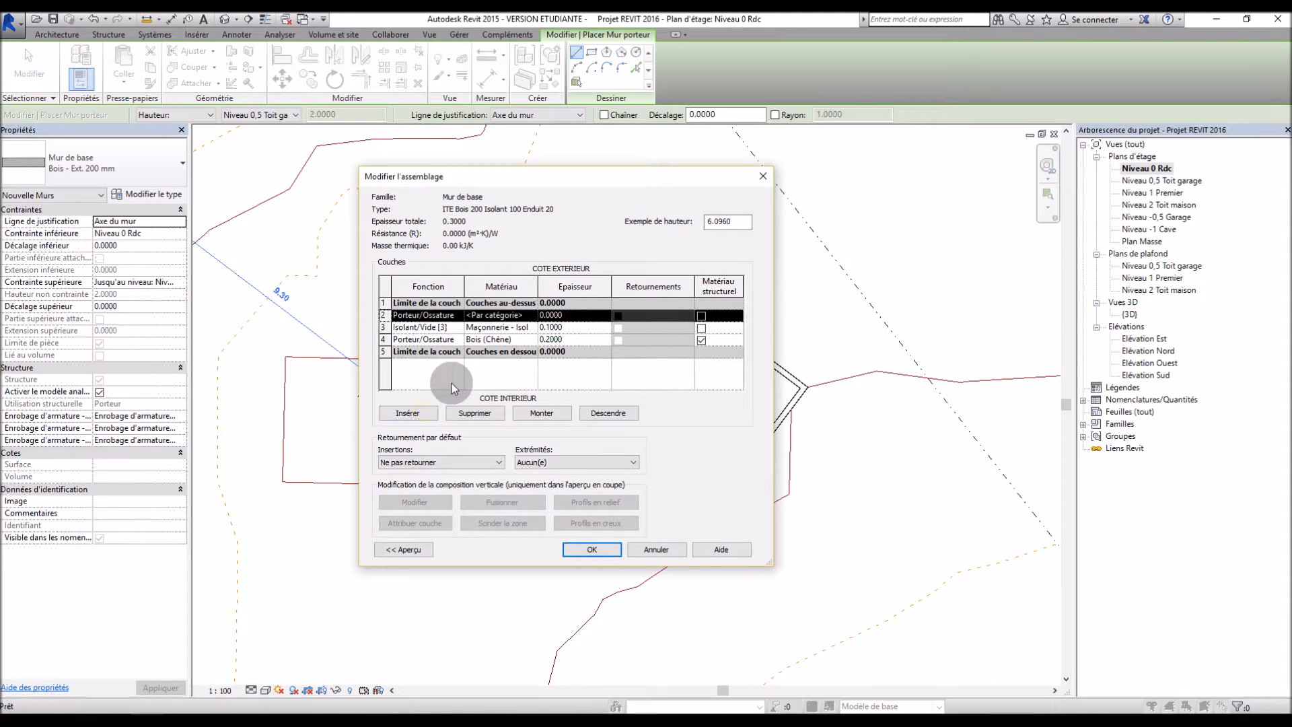
click(455, 315)
click(455, 328)
click(458, 315)
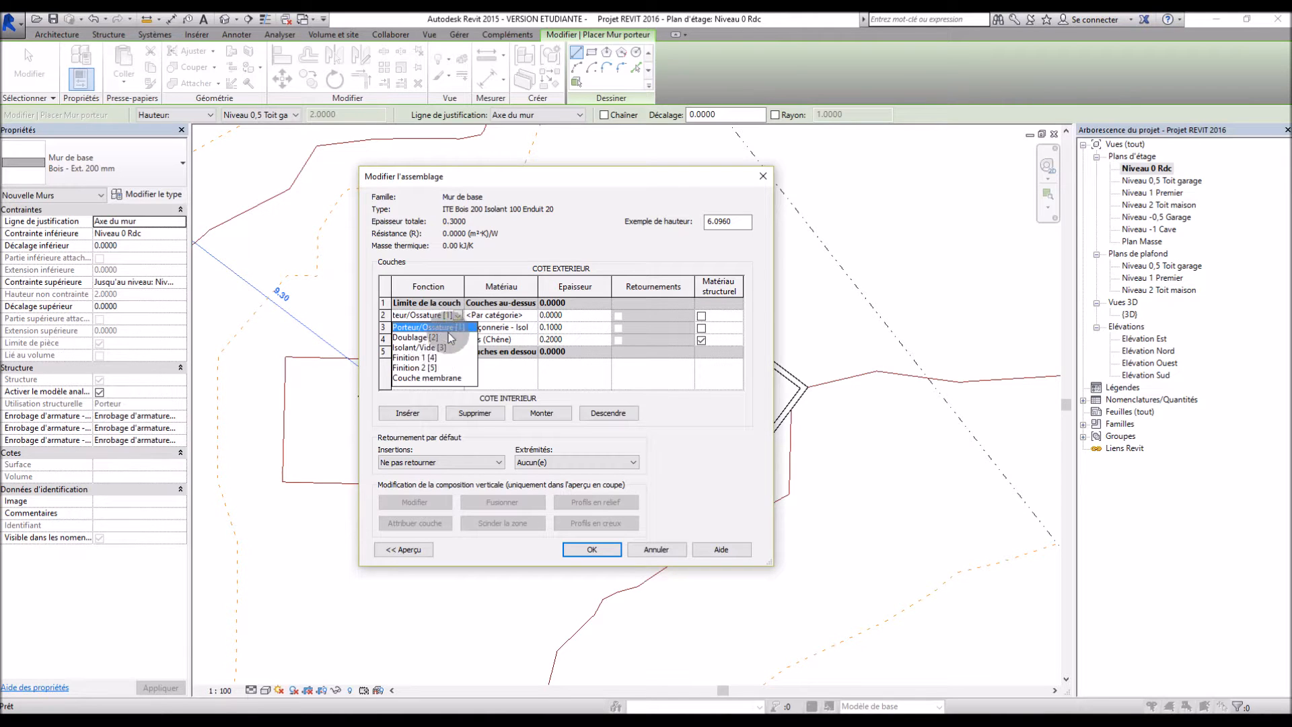
click(424, 372)
Assign the Maçonnerie - Enduit material to the finish layer, set its thickness to 0.02, and accept the wall type
click(533, 316)
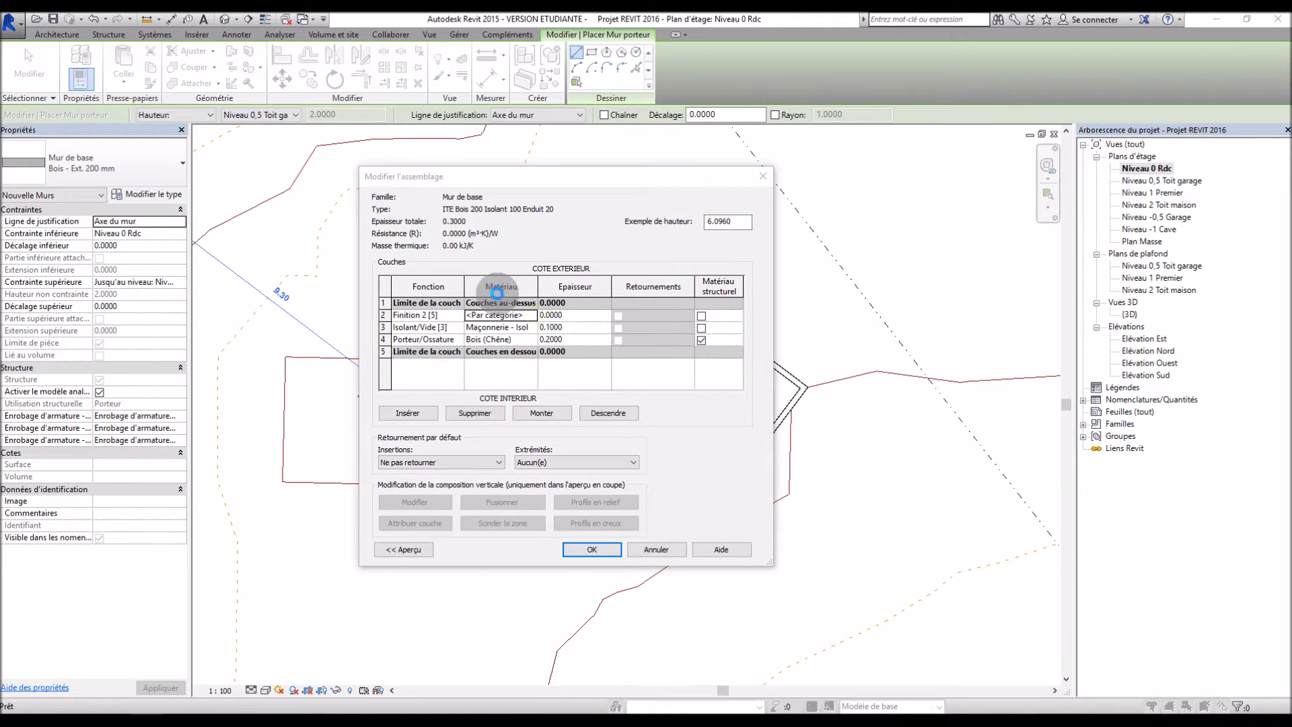
text(enduit)
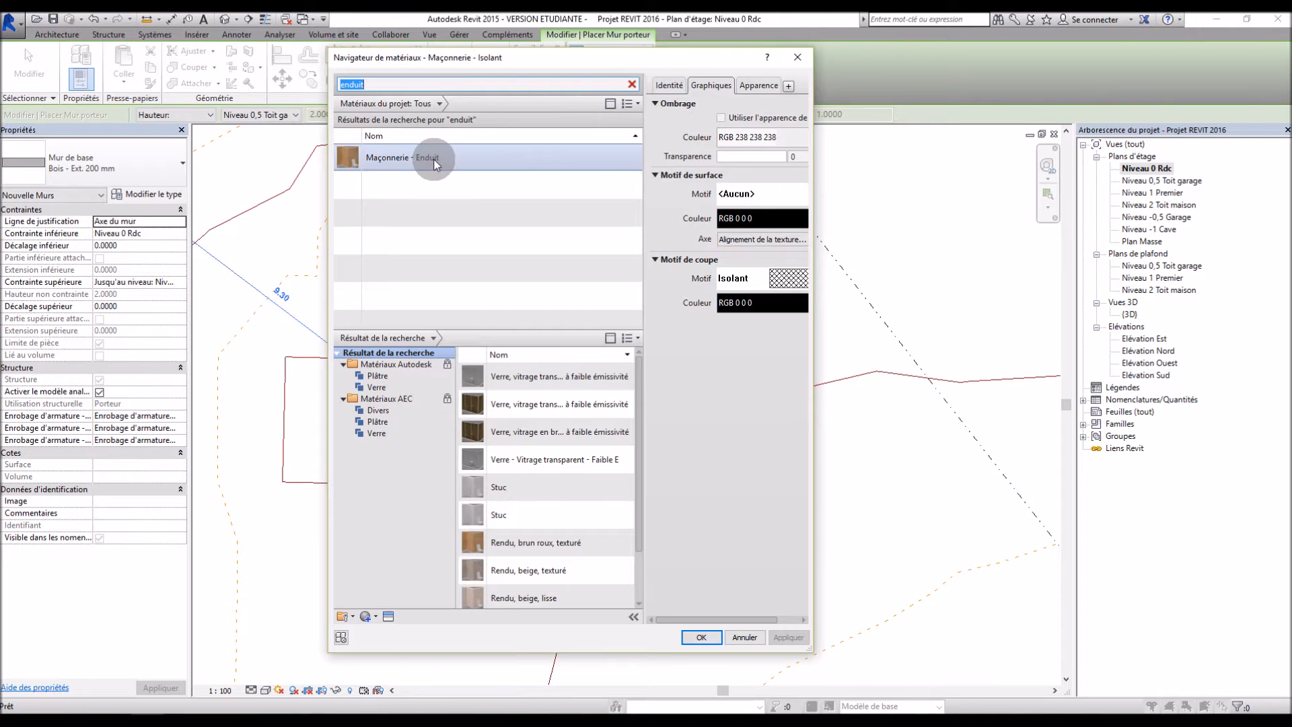
click(434, 160)
click(701, 637)
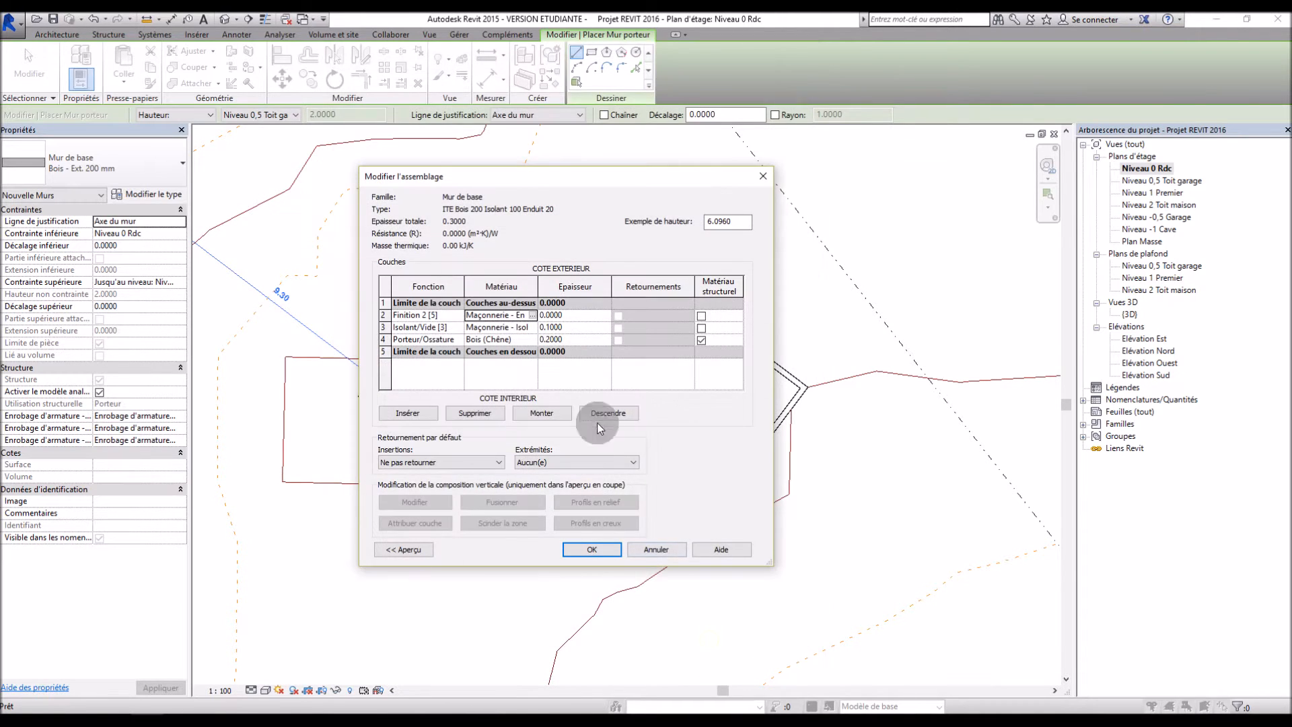
drag(576, 315, 556, 314)
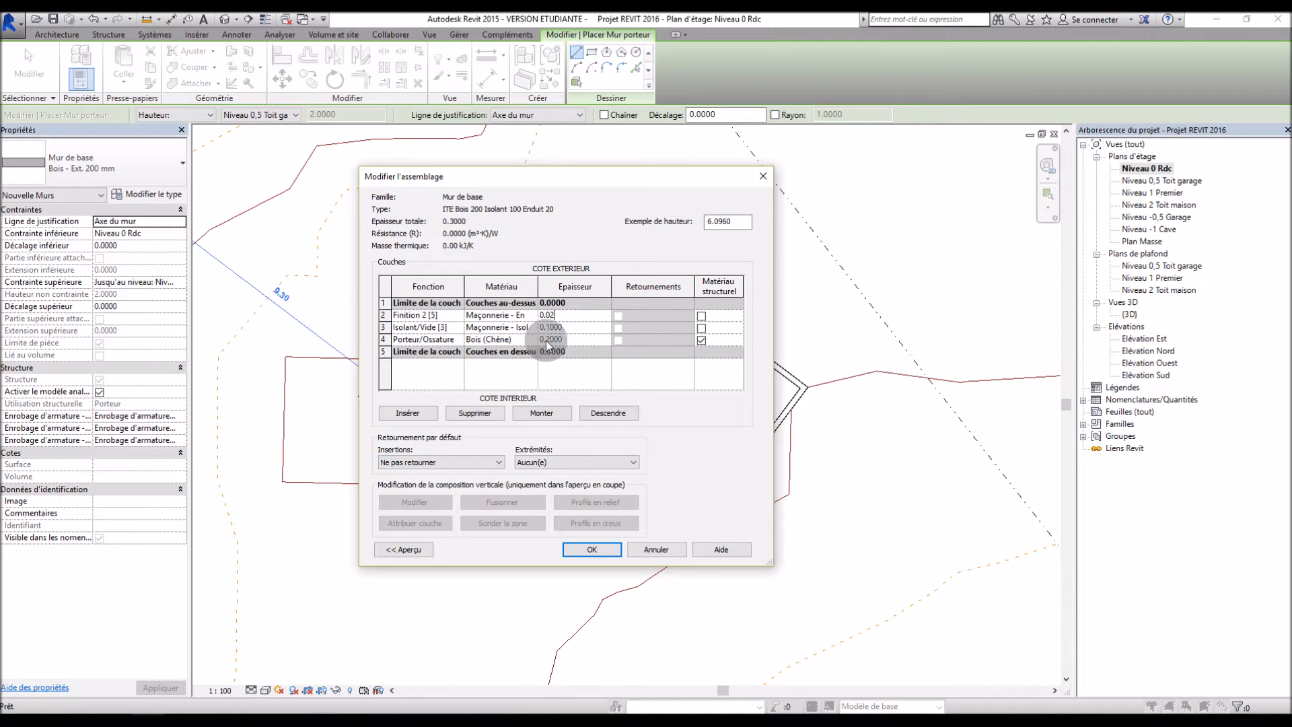
click(611, 551)
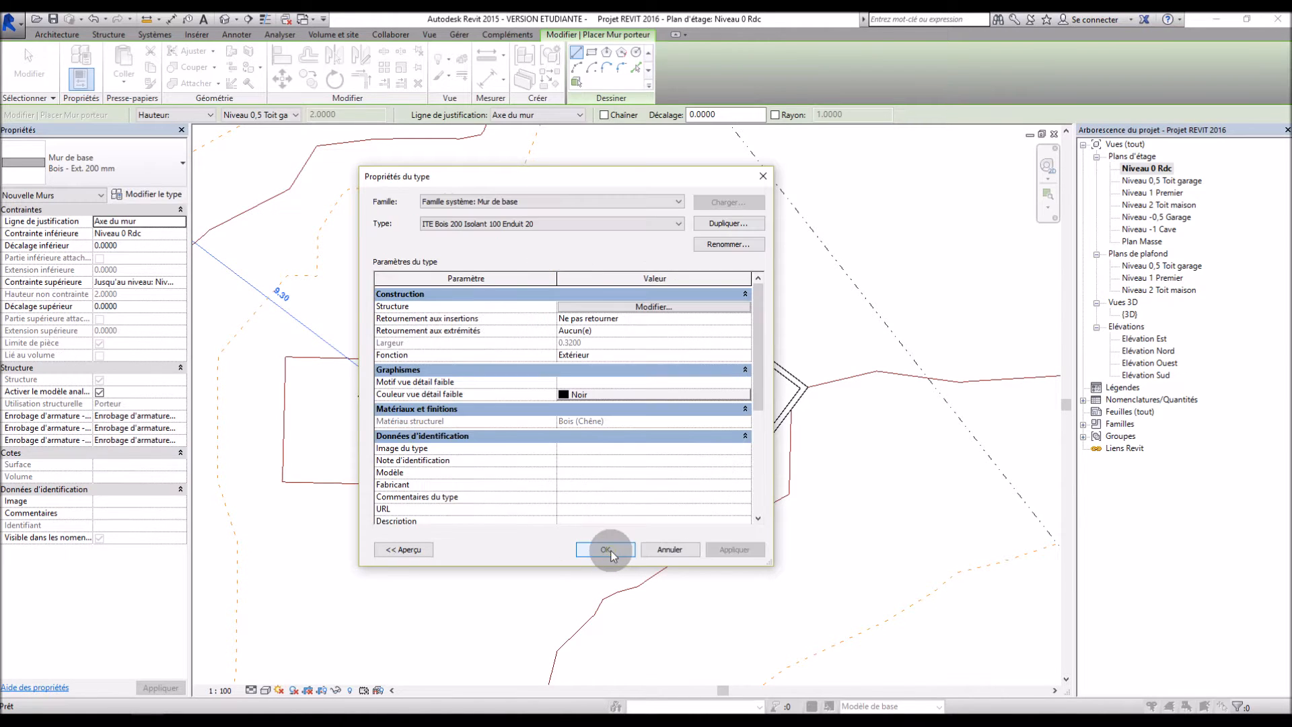
click(611, 551)
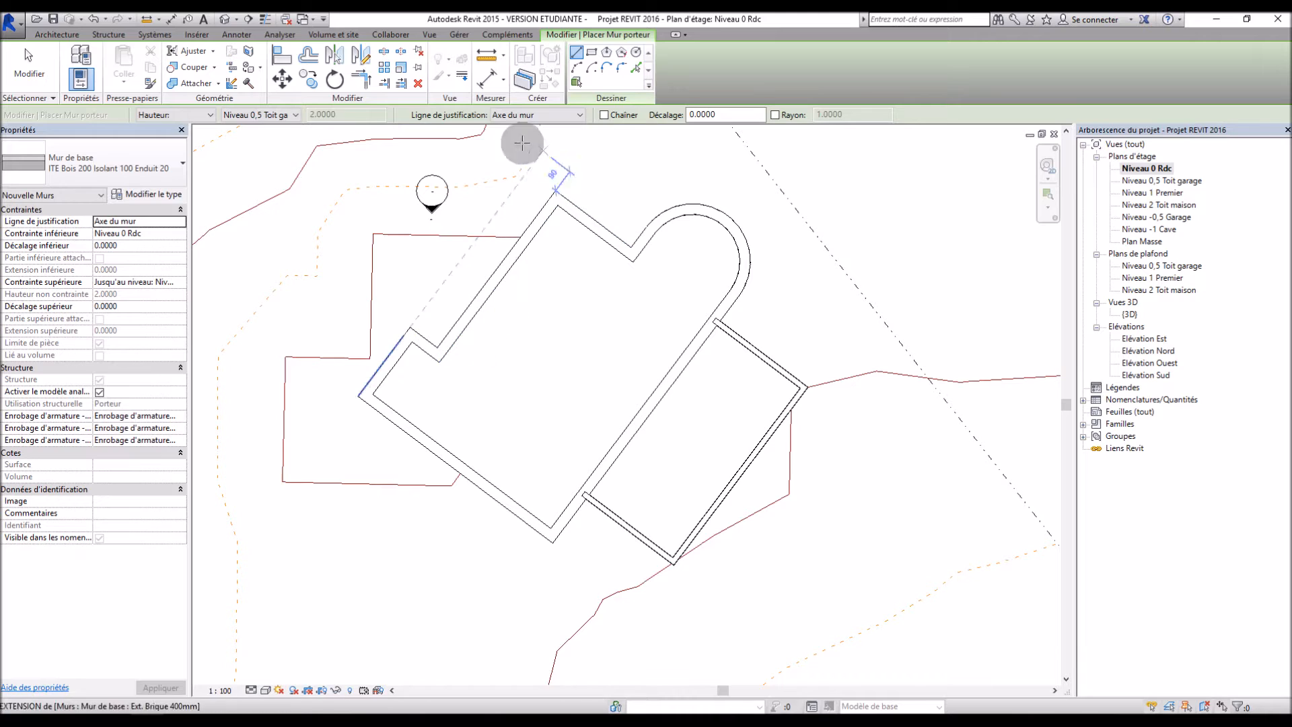
Set the new walls' height up to Niveau 1 Premier and their location line to Nu fini: Intérieur
click(284, 115)
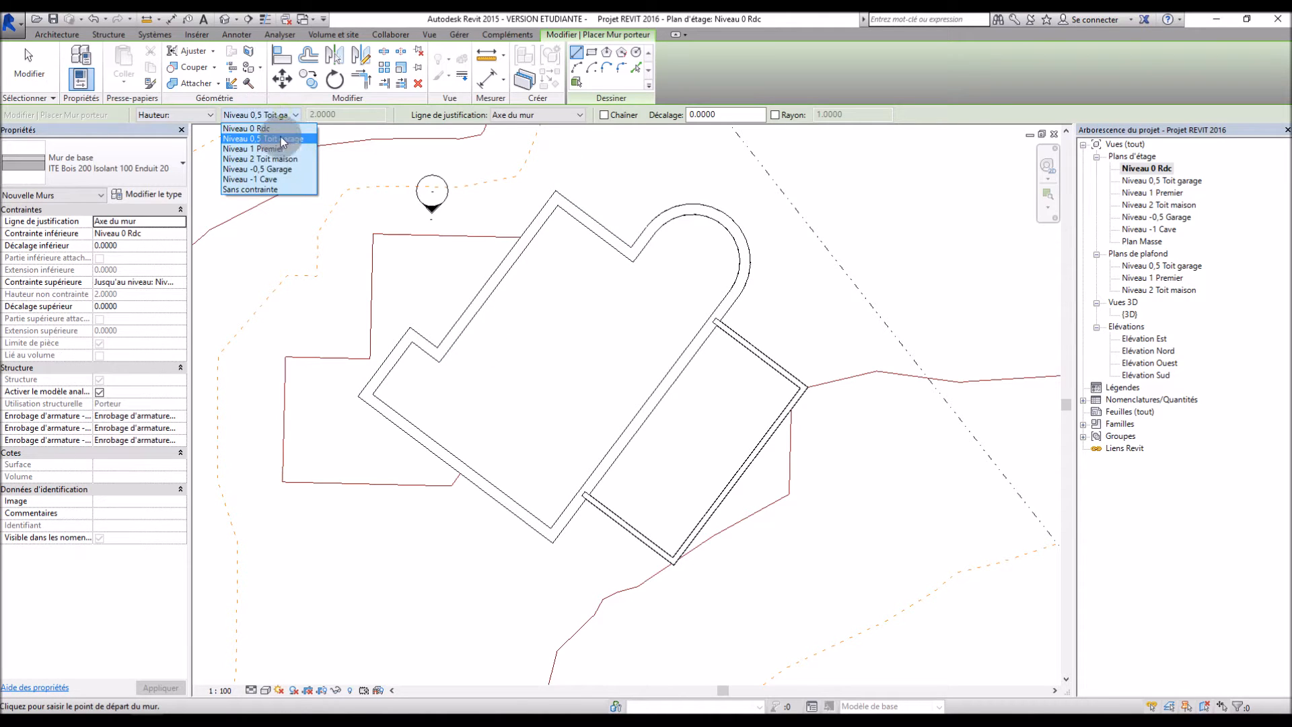
click(265, 189)
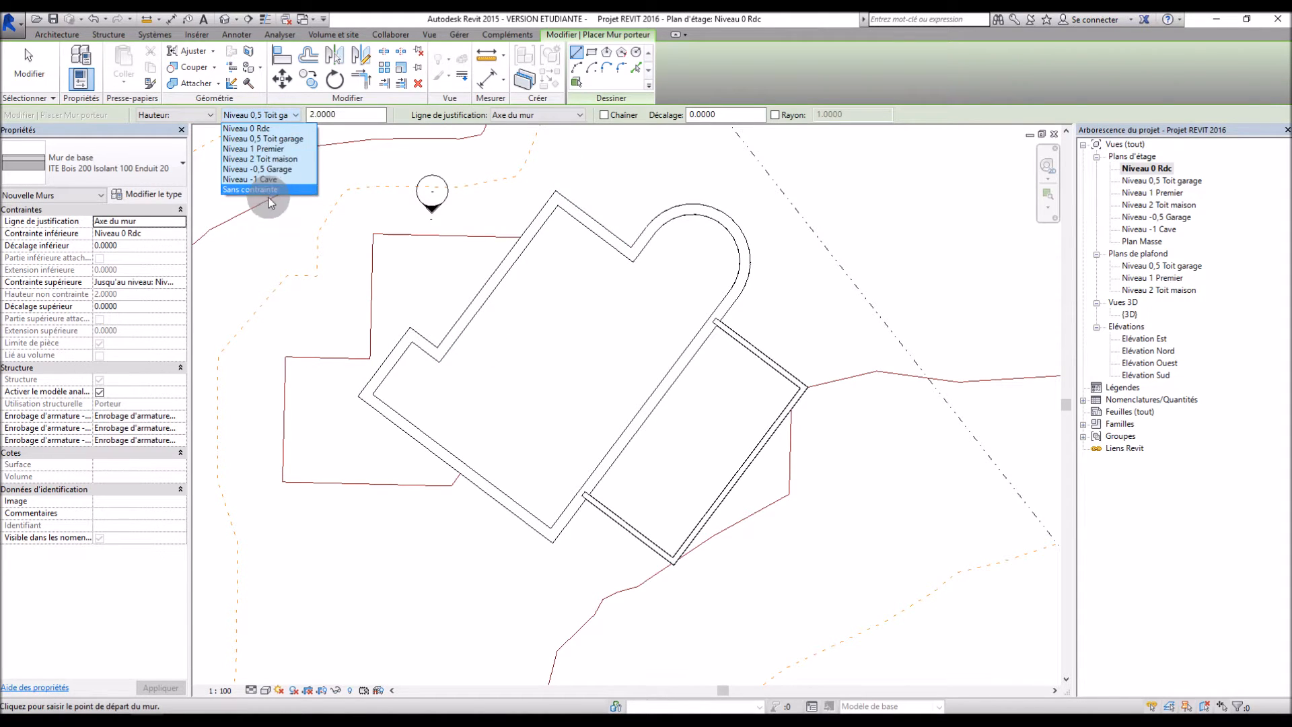
click(295, 115)
click(274, 149)
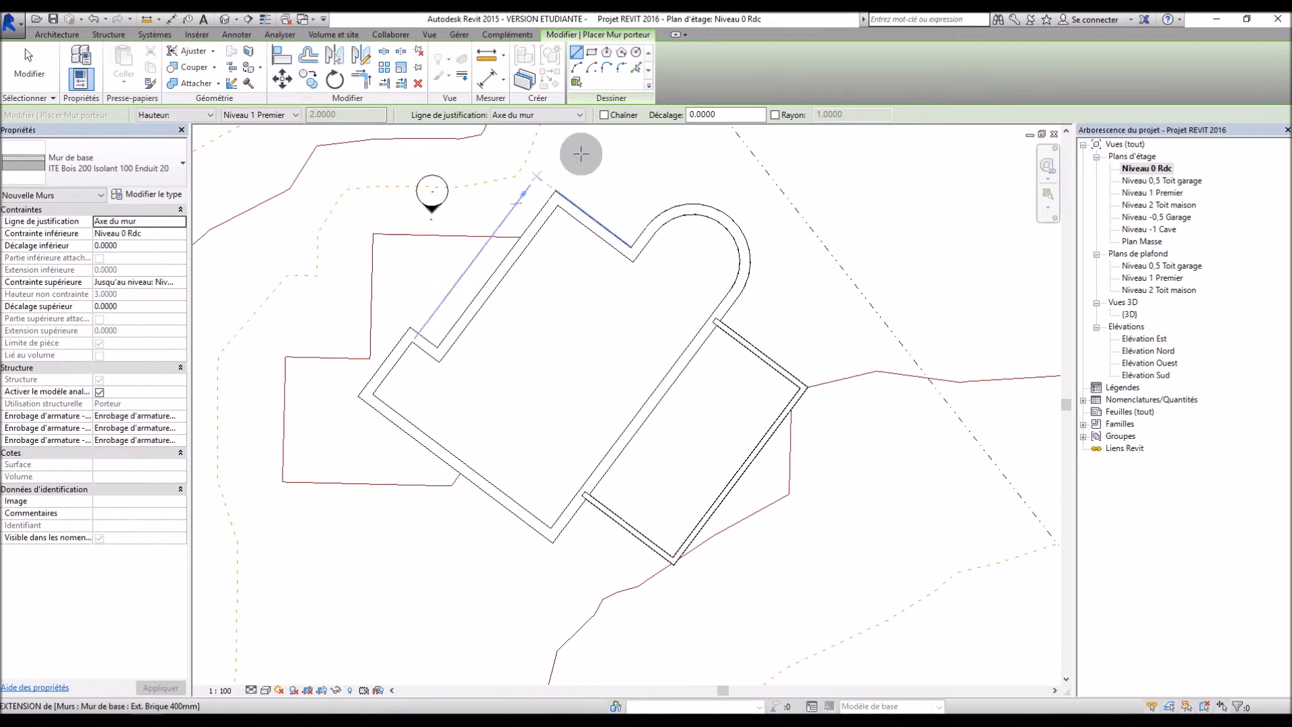
click(579, 115)
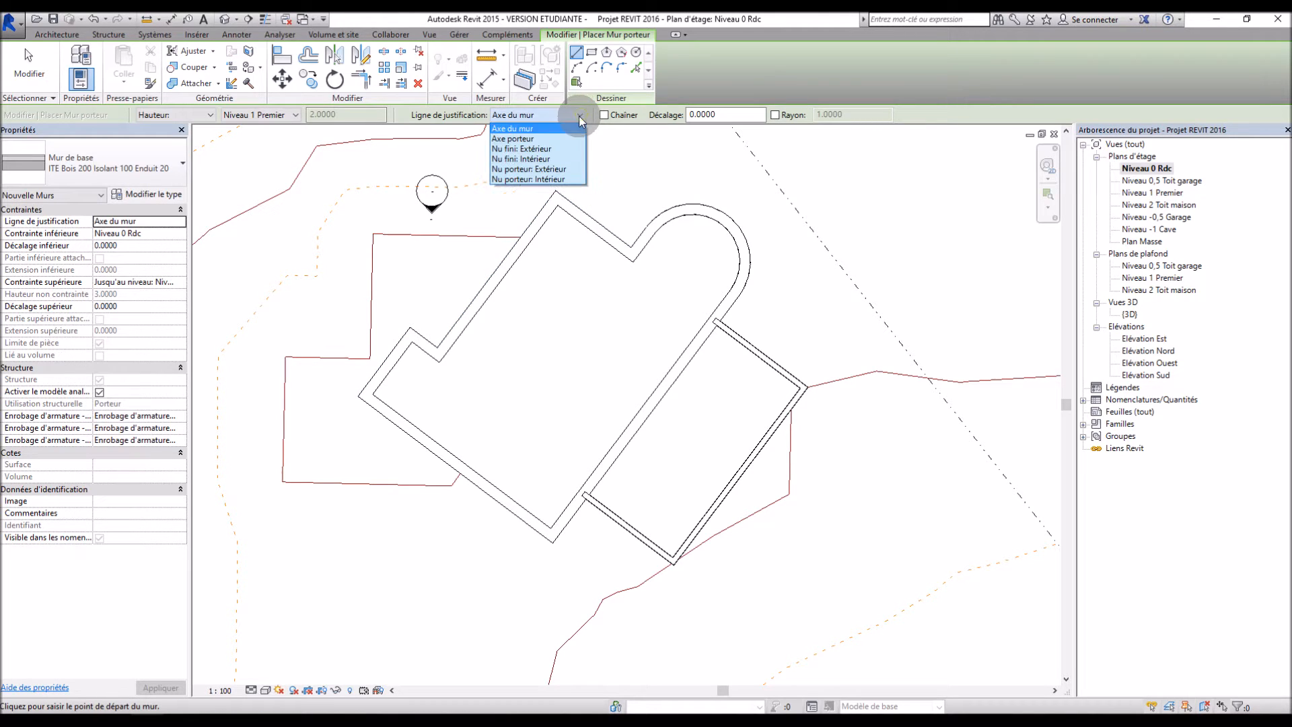
click(568, 158)
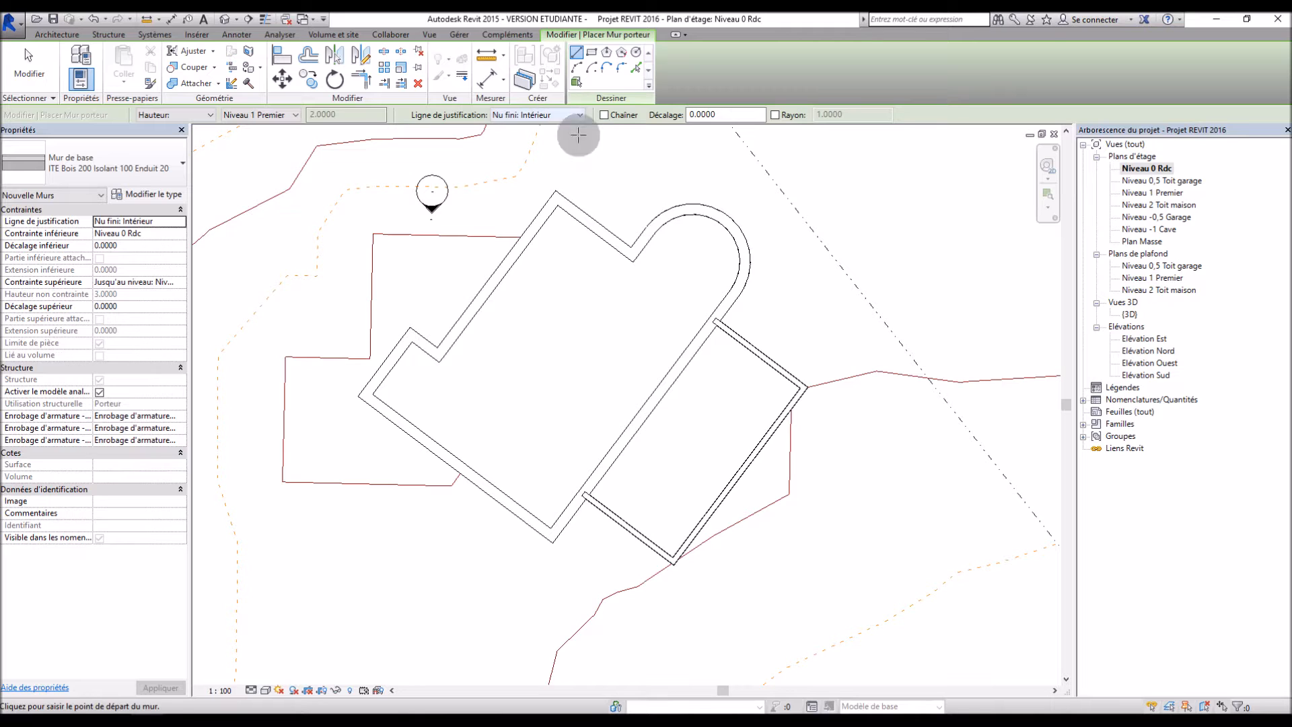
Place a wall along the inner face of the curved brick wall using the Choisir des lignes method
scroll(708, 174, up, 3)
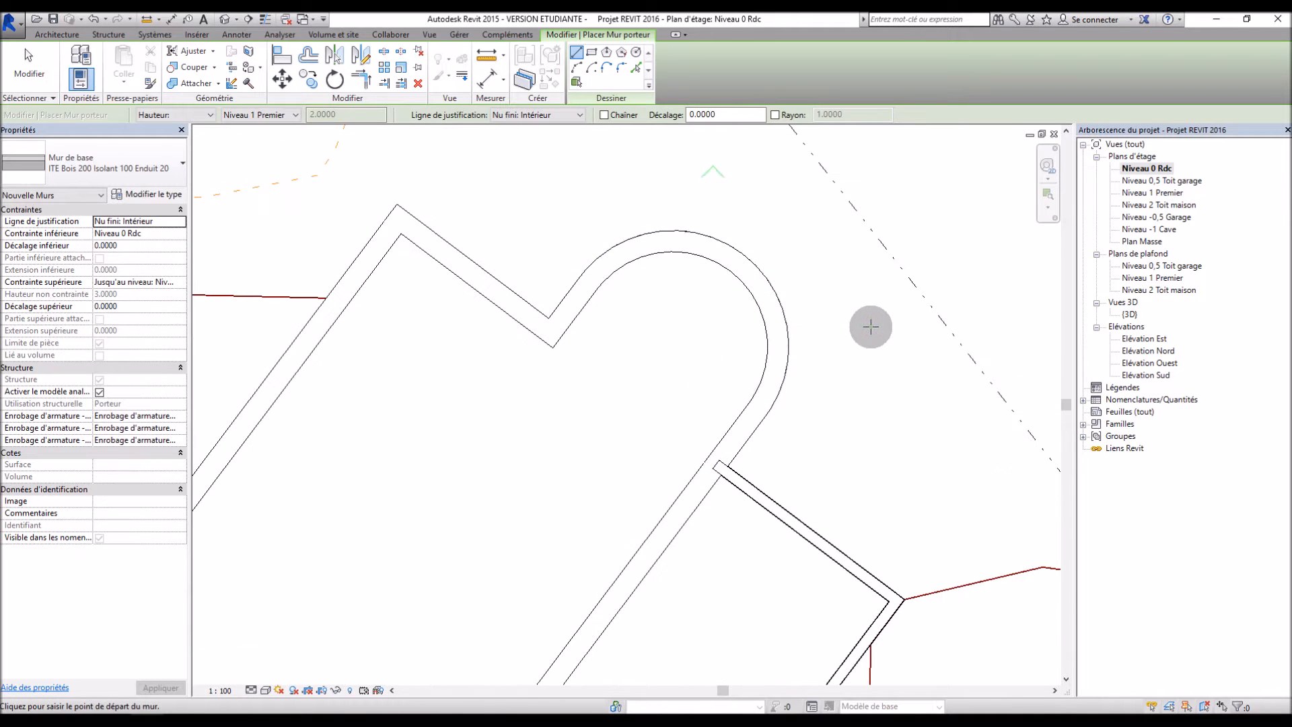
scroll(866, 326, down, 2)
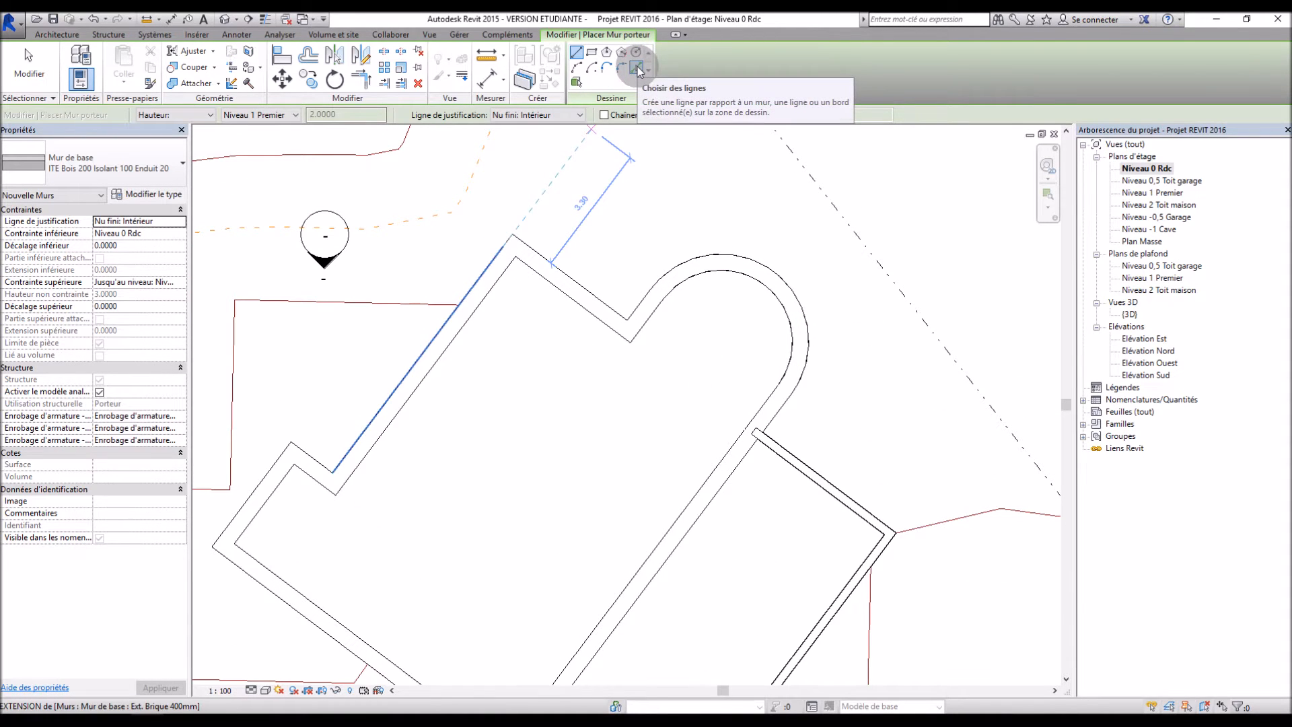
click(637, 69)
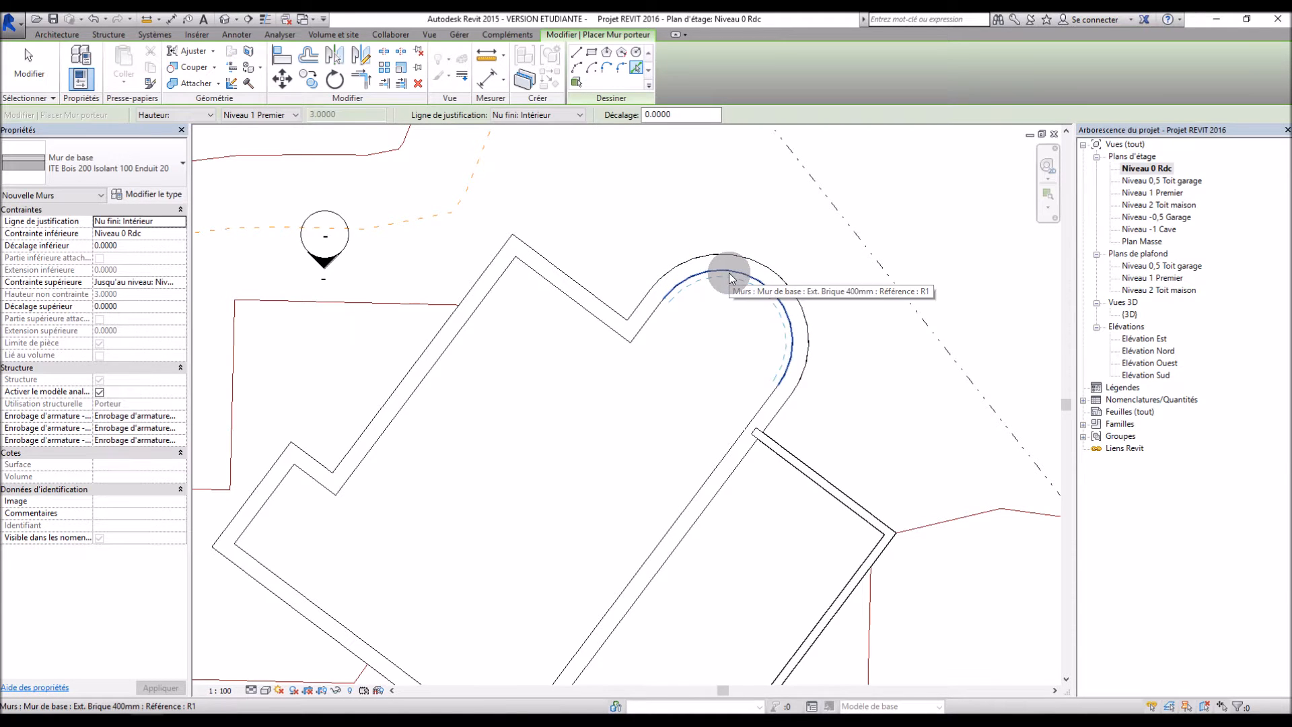
scroll(761, 269, down, 1)
scroll(752, 280, up, 3)
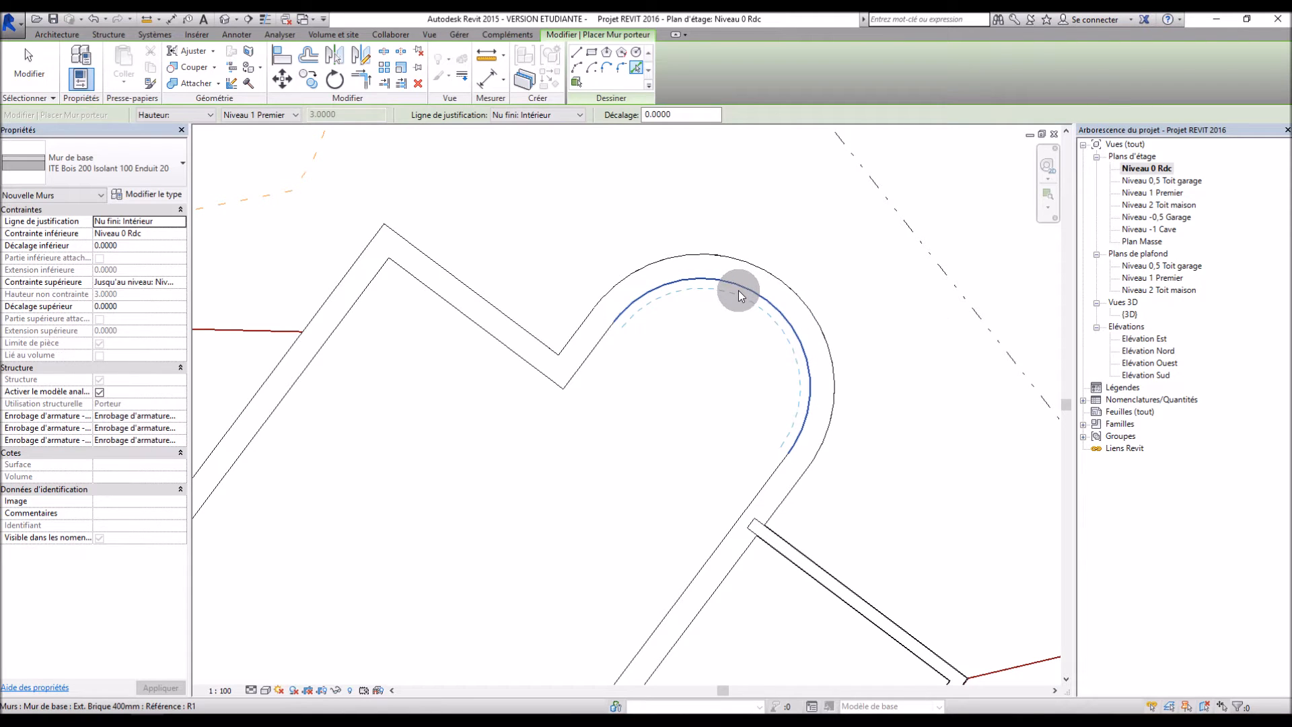
click(738, 290)
key(ctrl+z)
click(744, 283)
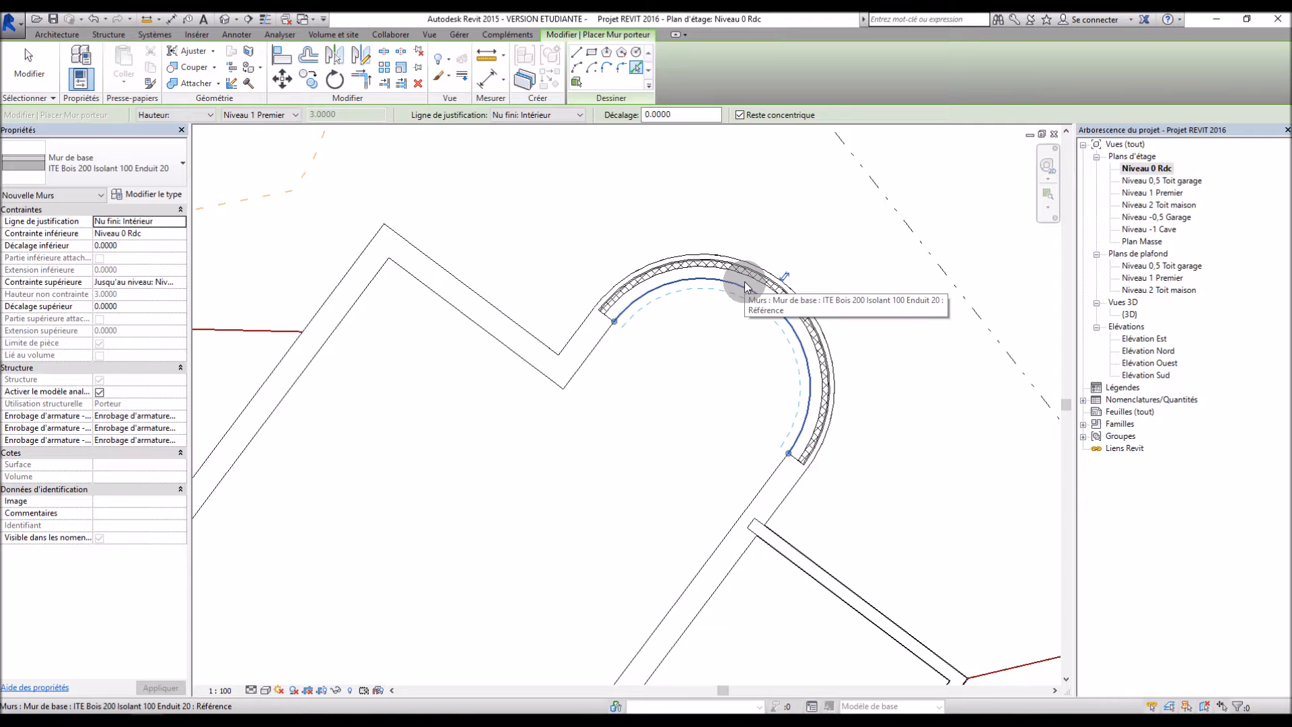
Flip the curved wall so its insulation faces inward, and flip it back to face outward
scroll(614, 320, up, 4)
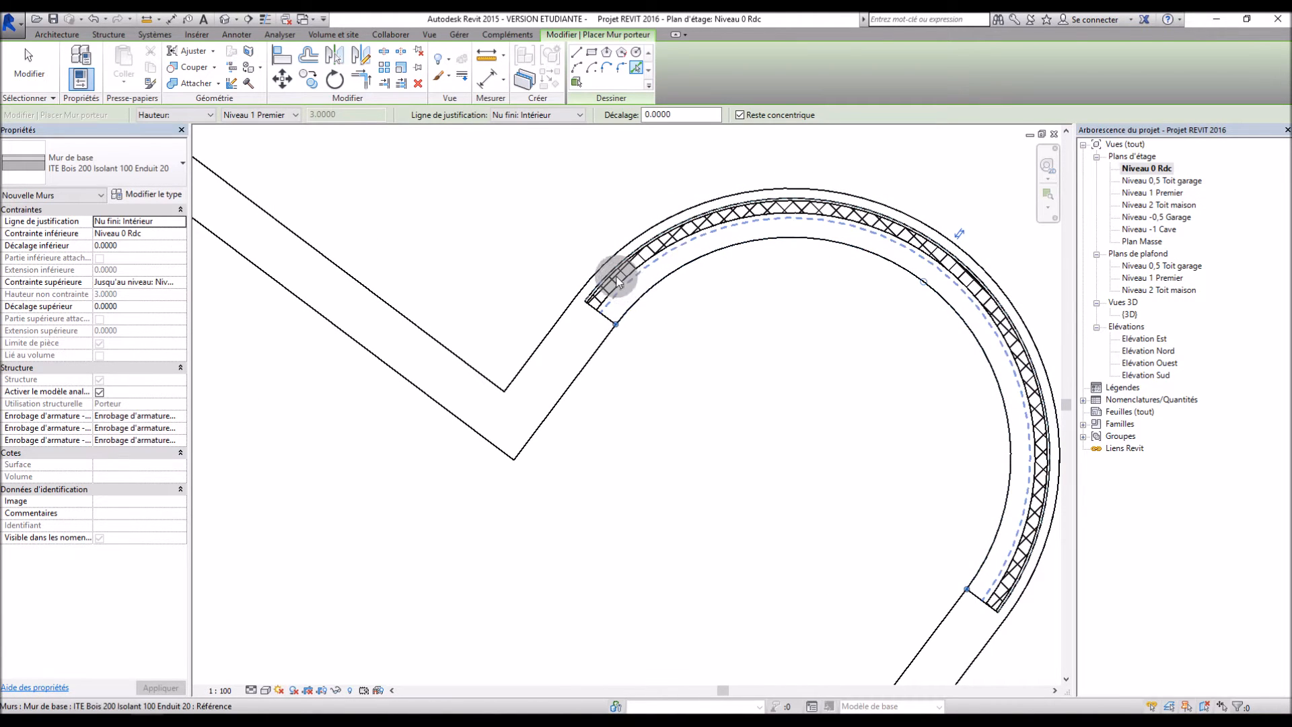
scroll(620, 282, down, 2)
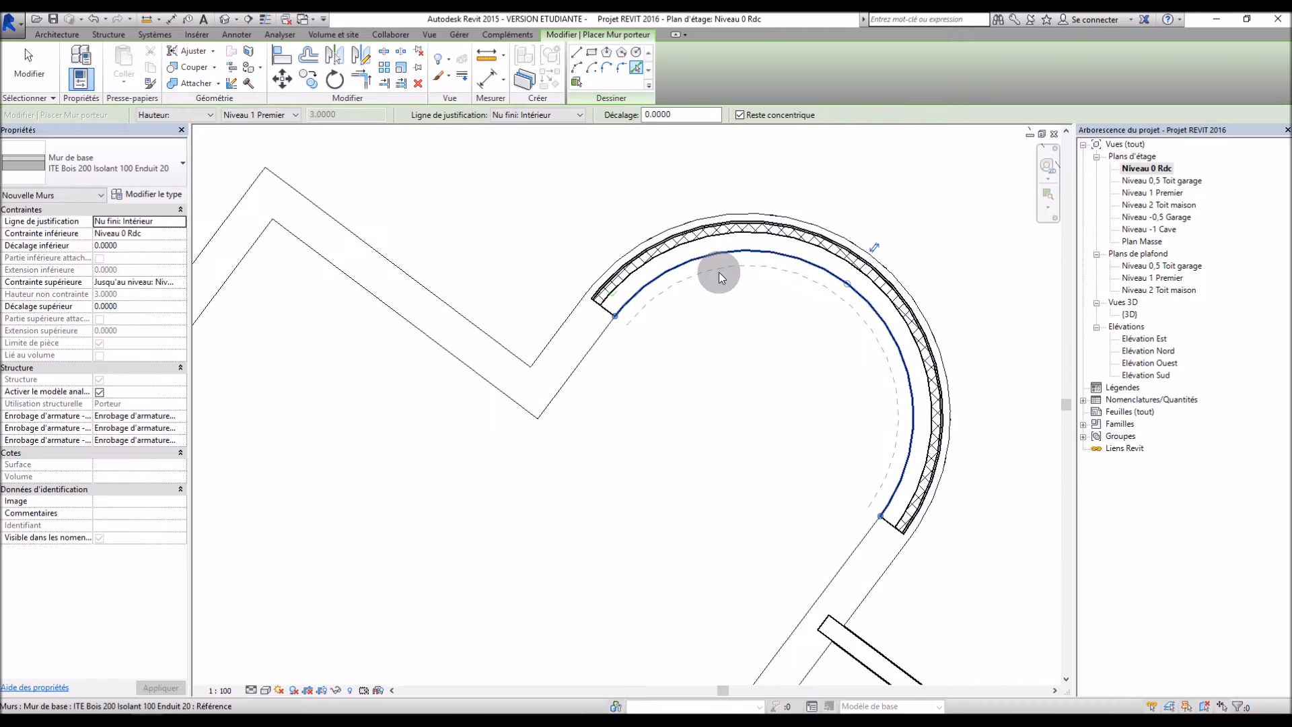
click(875, 249)
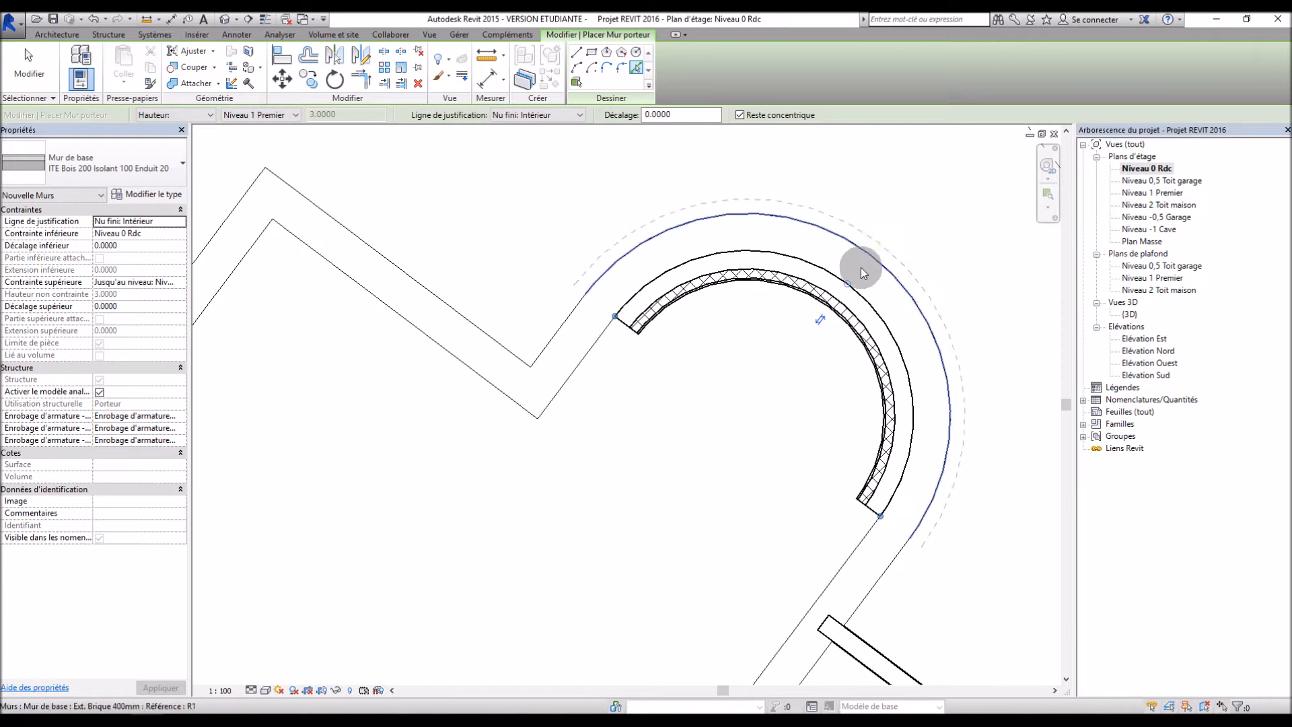
click(819, 323)
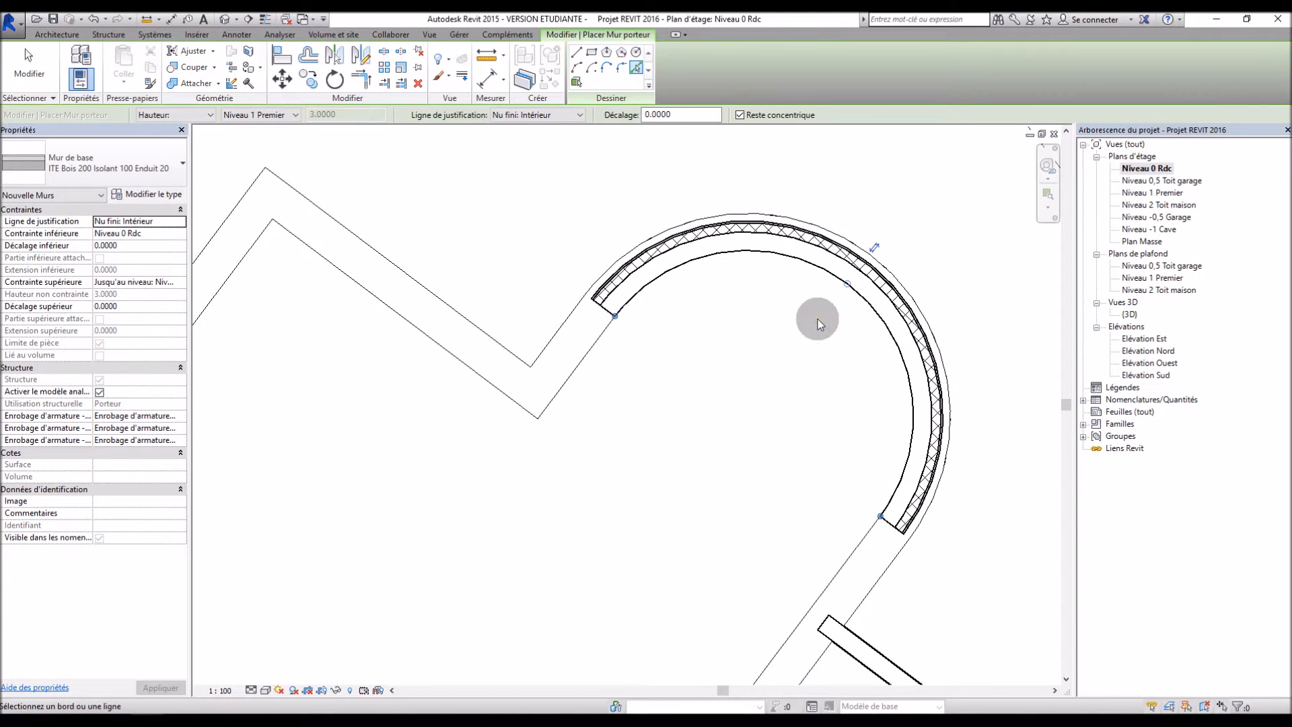
Place walls along the inner faces of the short straight segment beside the curve and the adjoining northern and northwestern sides
scroll(816, 313, down, 2)
click(660, 353)
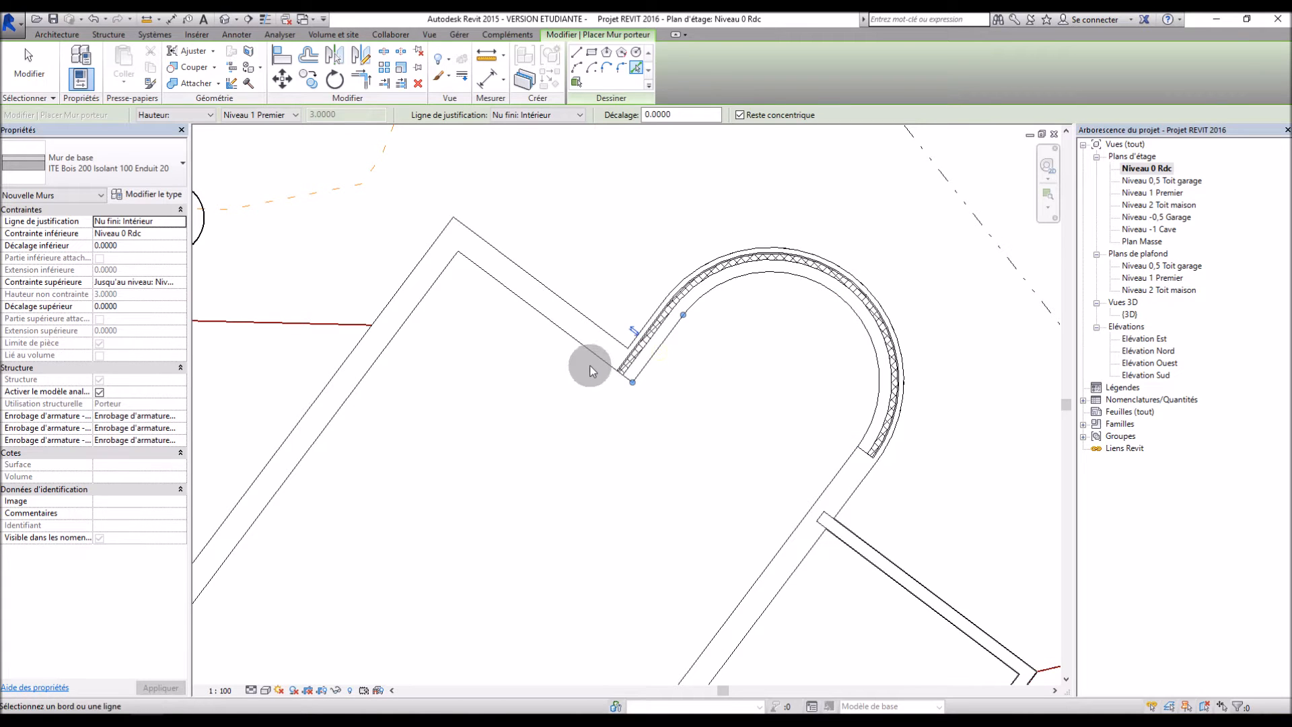
click(407, 326)
scroll(535, 273, down, 2)
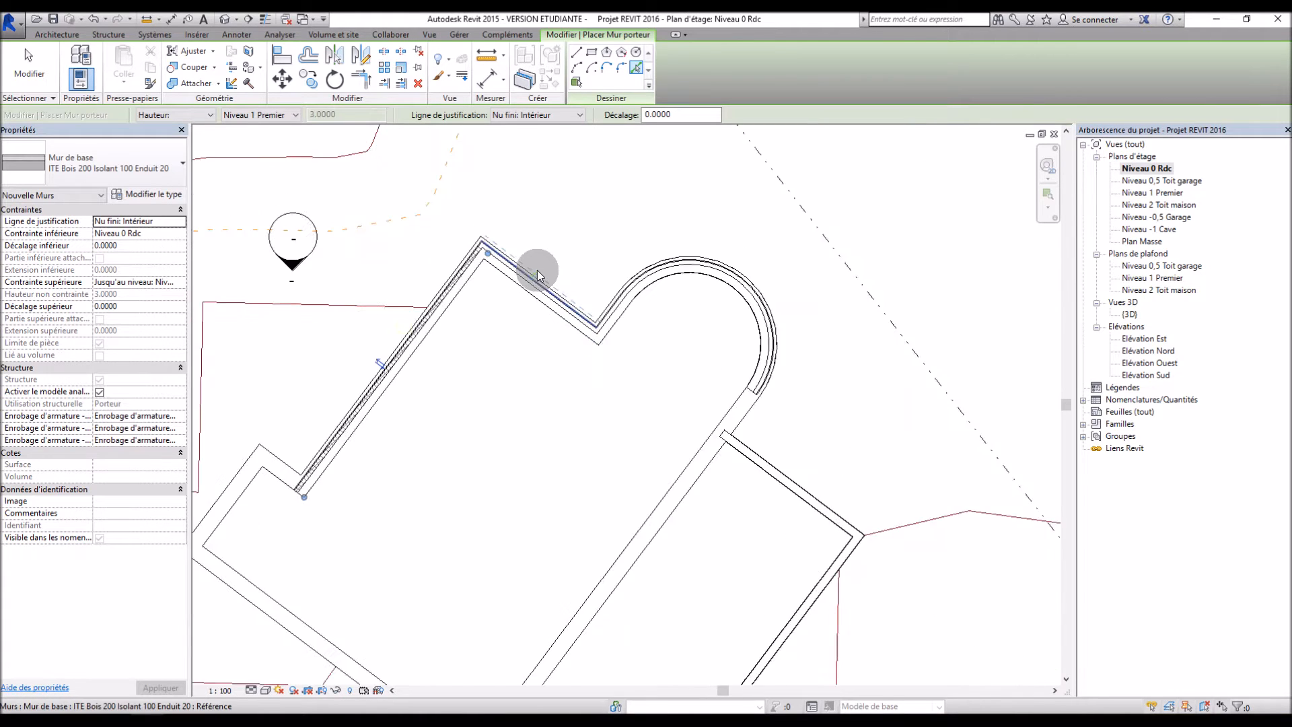
Place walls along the inner faces of the long side shared with the garage and the southwestern side of the house
click(702, 397)
scroll(584, 346, down, 2)
scroll(463, 573, up, 4)
click(474, 586)
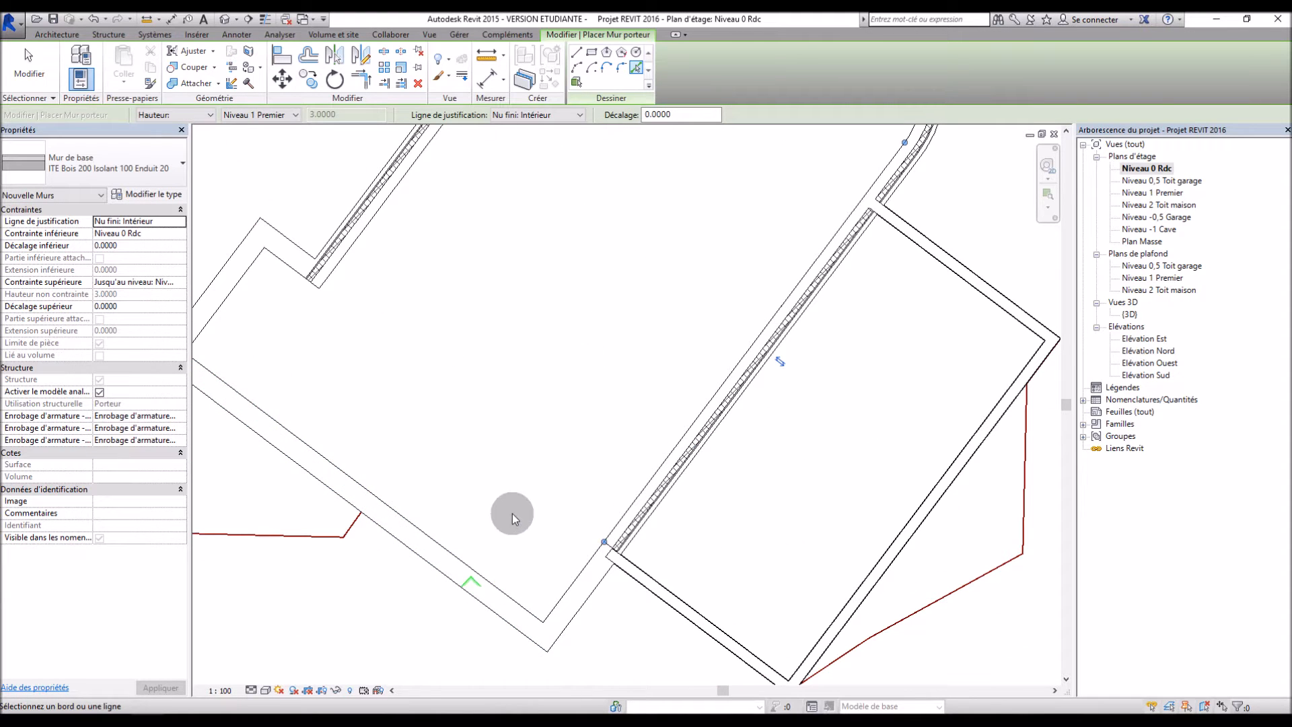
click(556, 605)
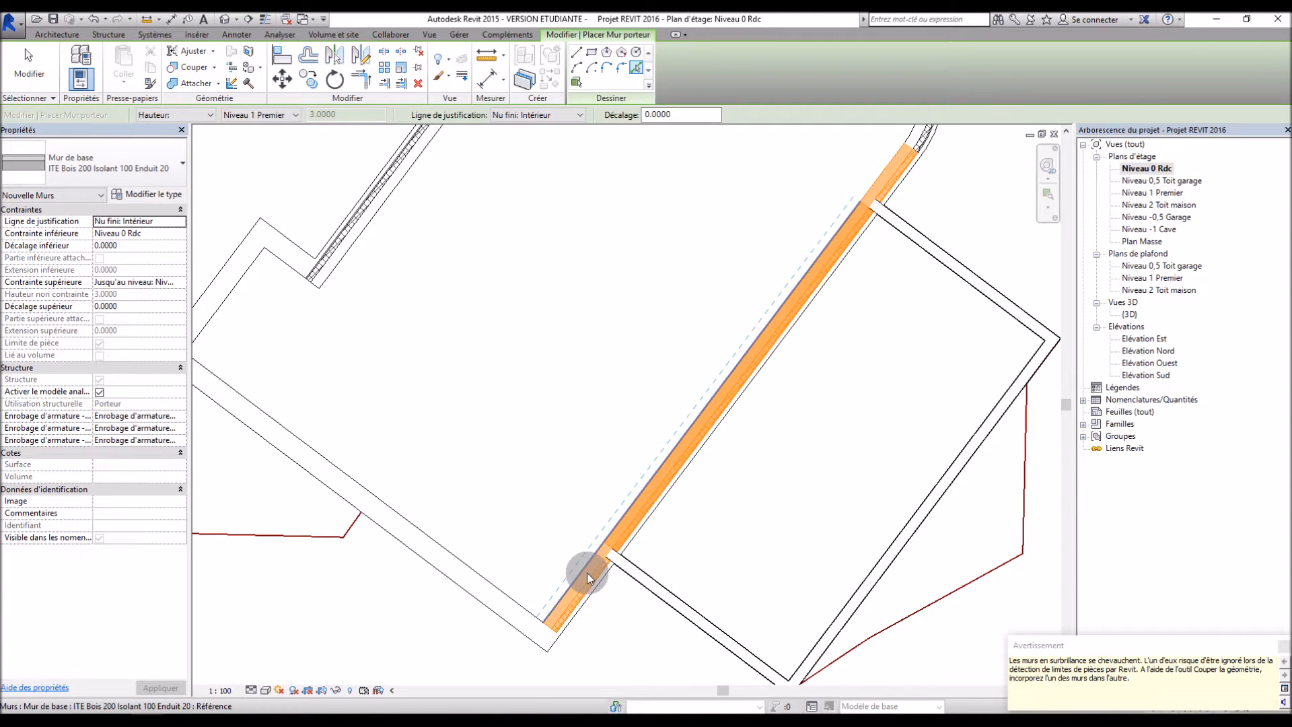
click(490, 580)
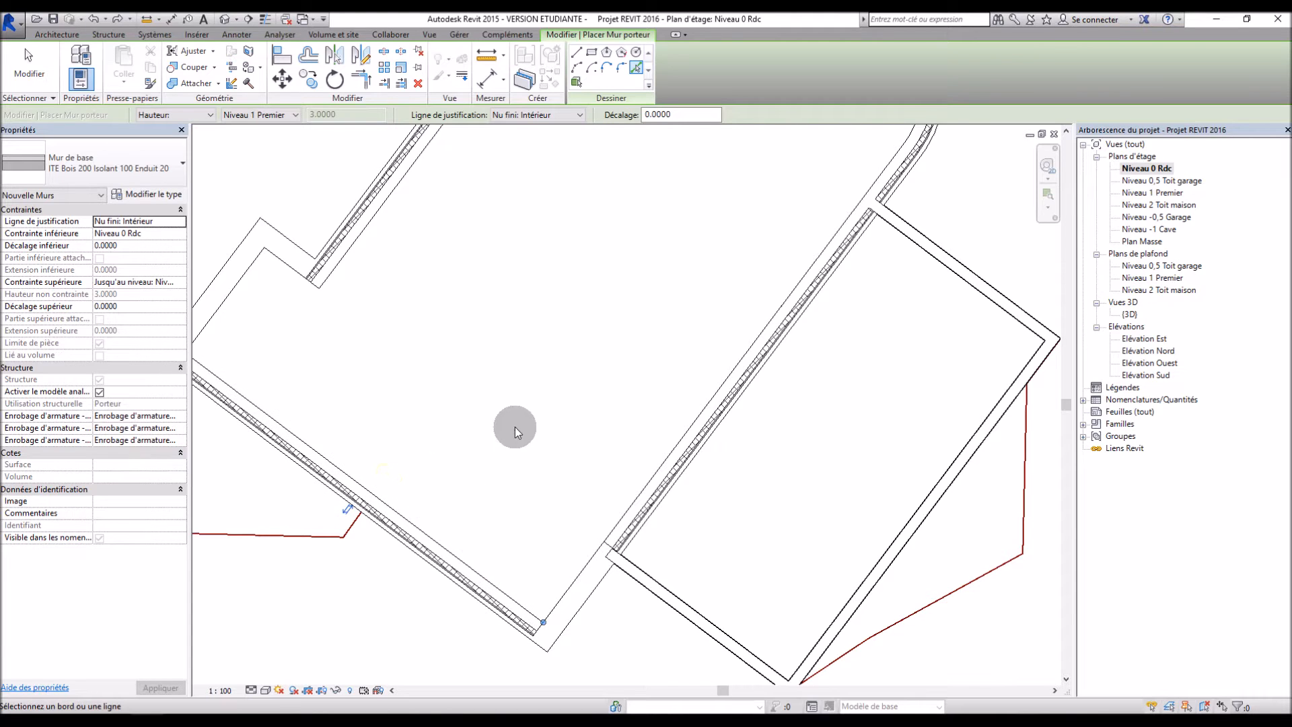
Extend the lower end of the garage-side wall to the house's southern inner corner so it meets the southwestern wall
scroll(515, 427, down, 2)
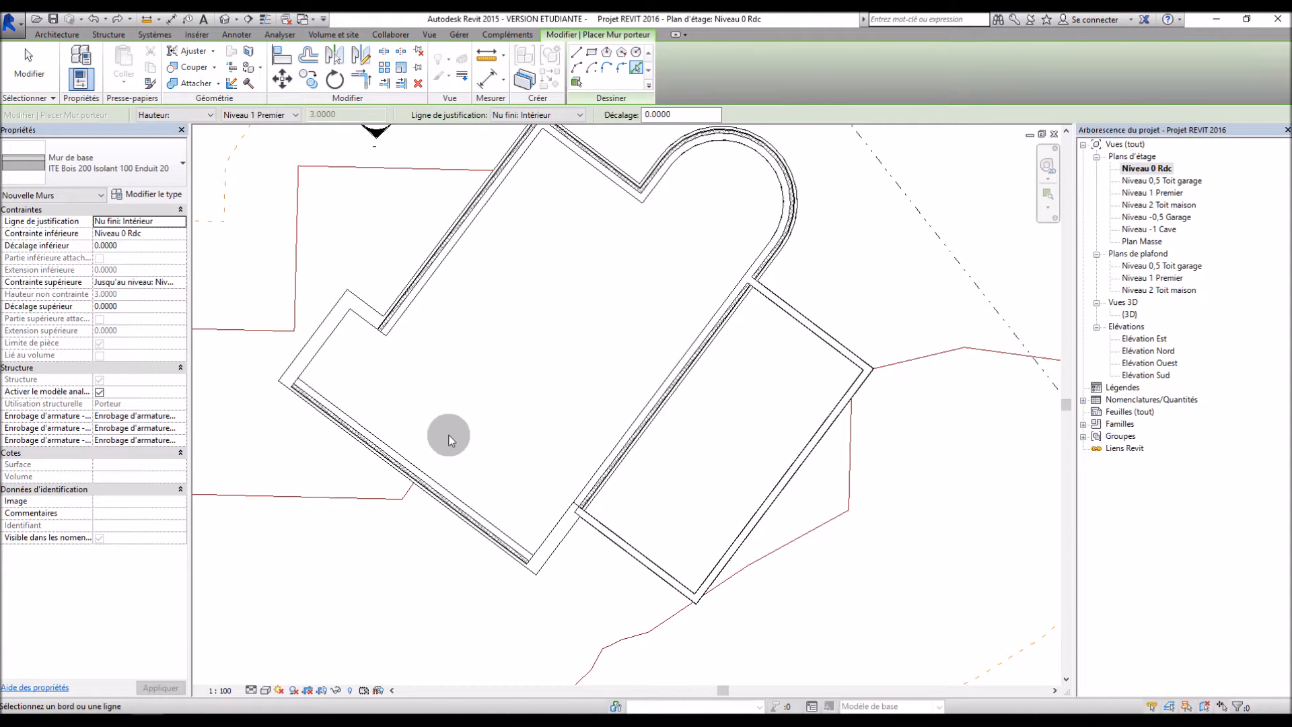
scroll(522, 552, up, 3)
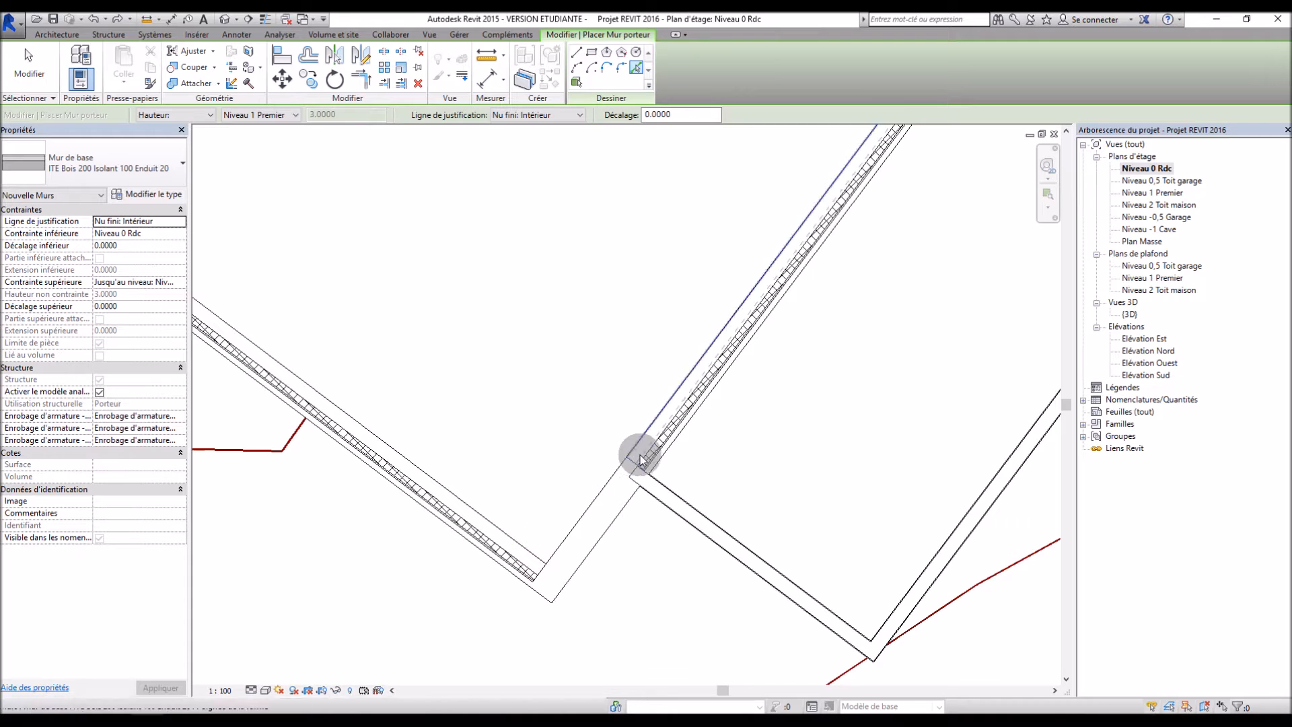
key(Escape)
click(659, 441)
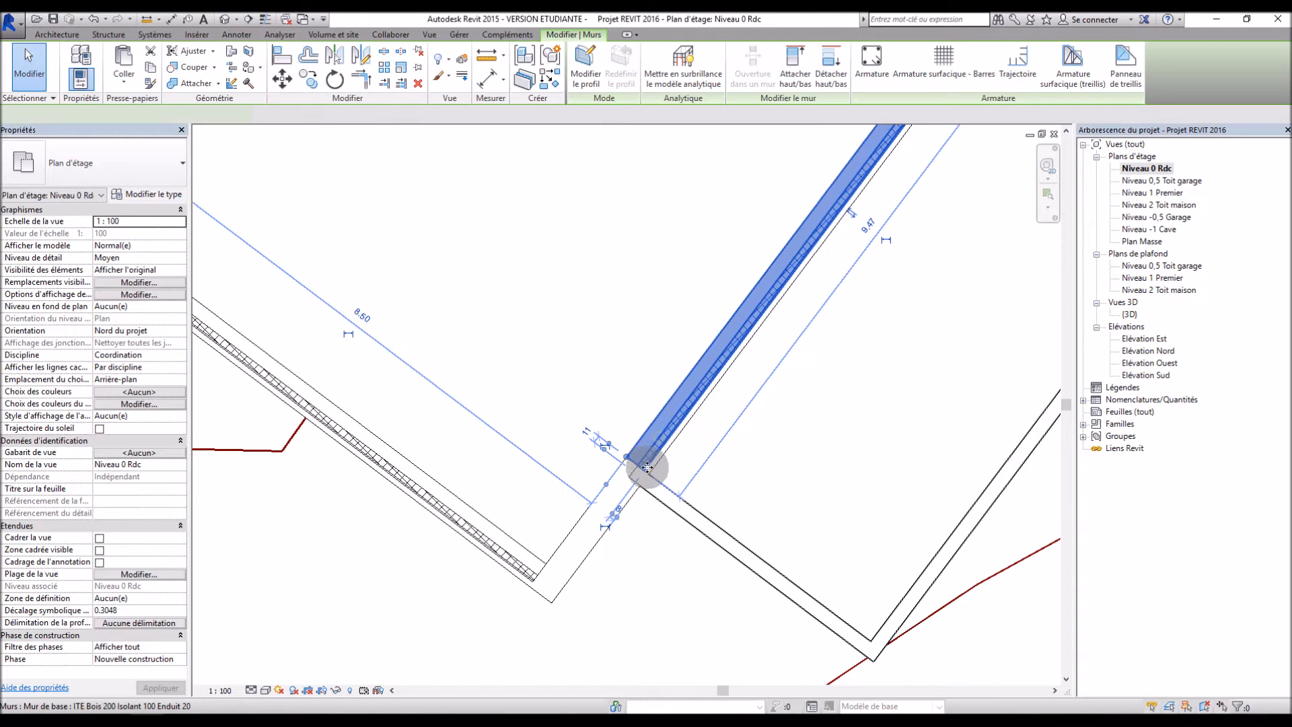
drag(626, 458, 540, 548)
click(556, 385)
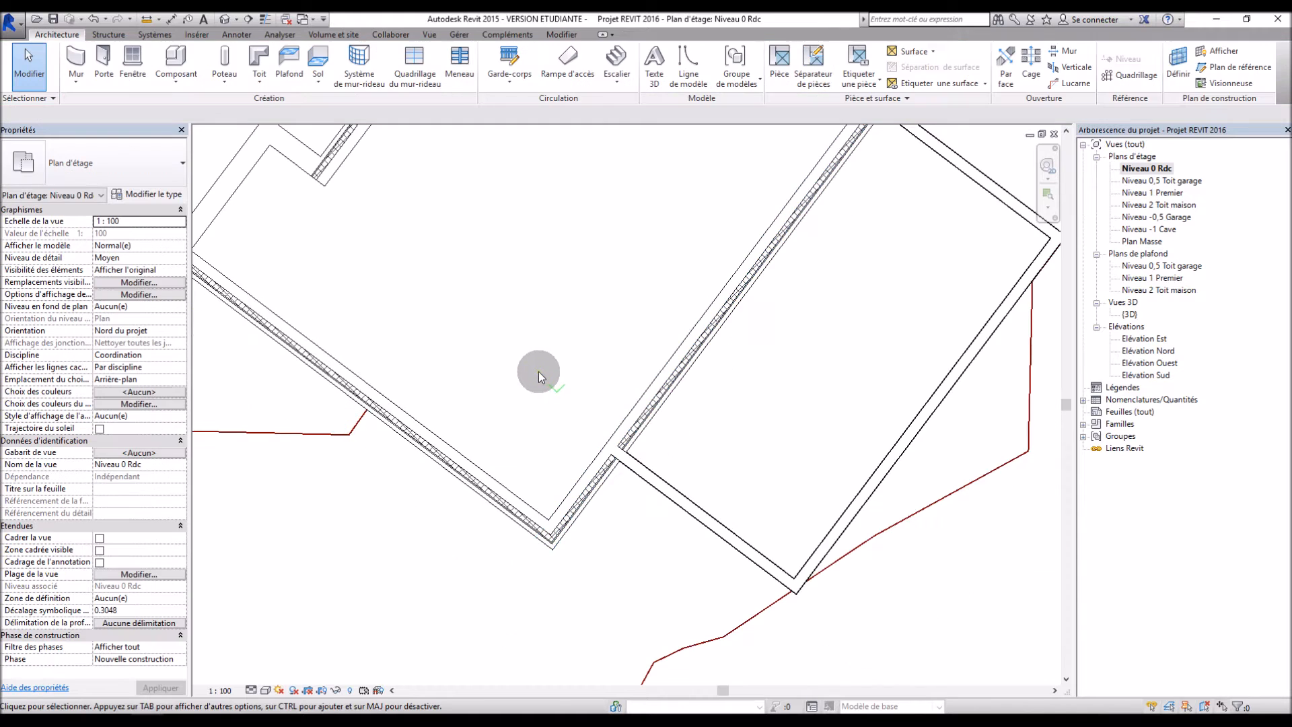
Open the {3D} view, inspect the new walls, and set the visual style to Réaliste
scroll(538, 374, down, 4)
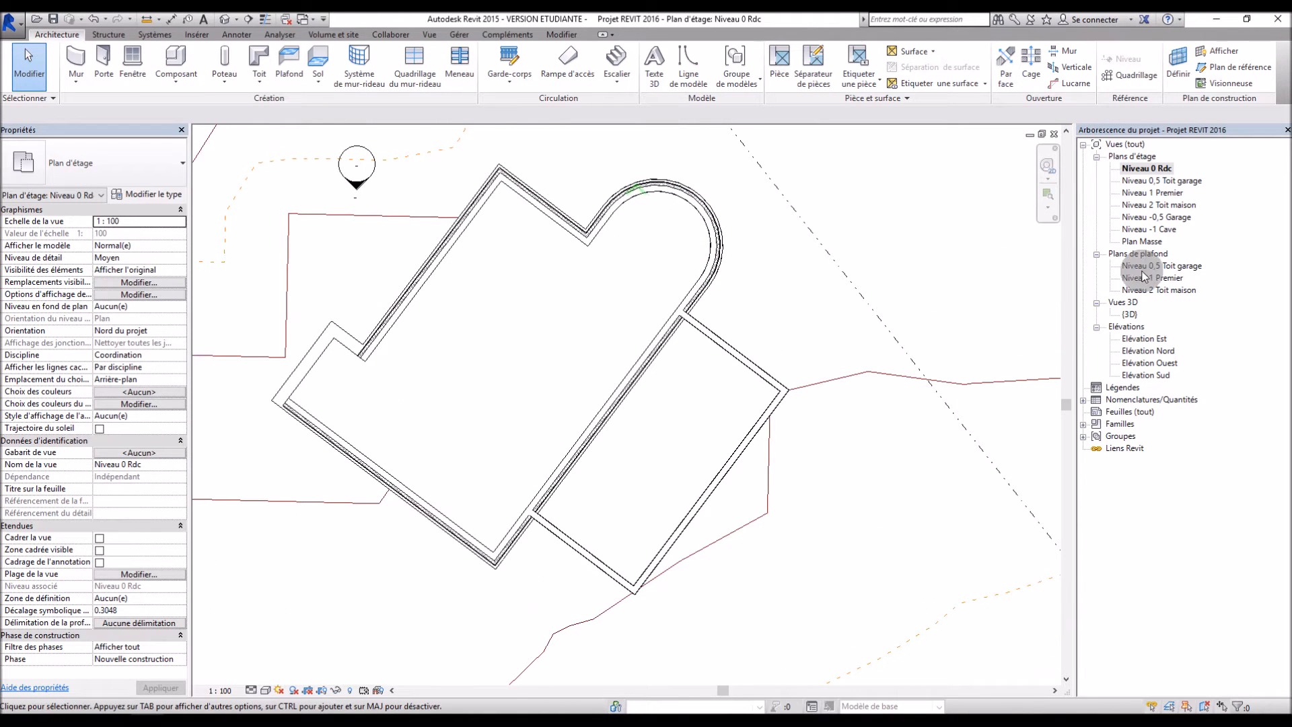
double_click(1128, 314)
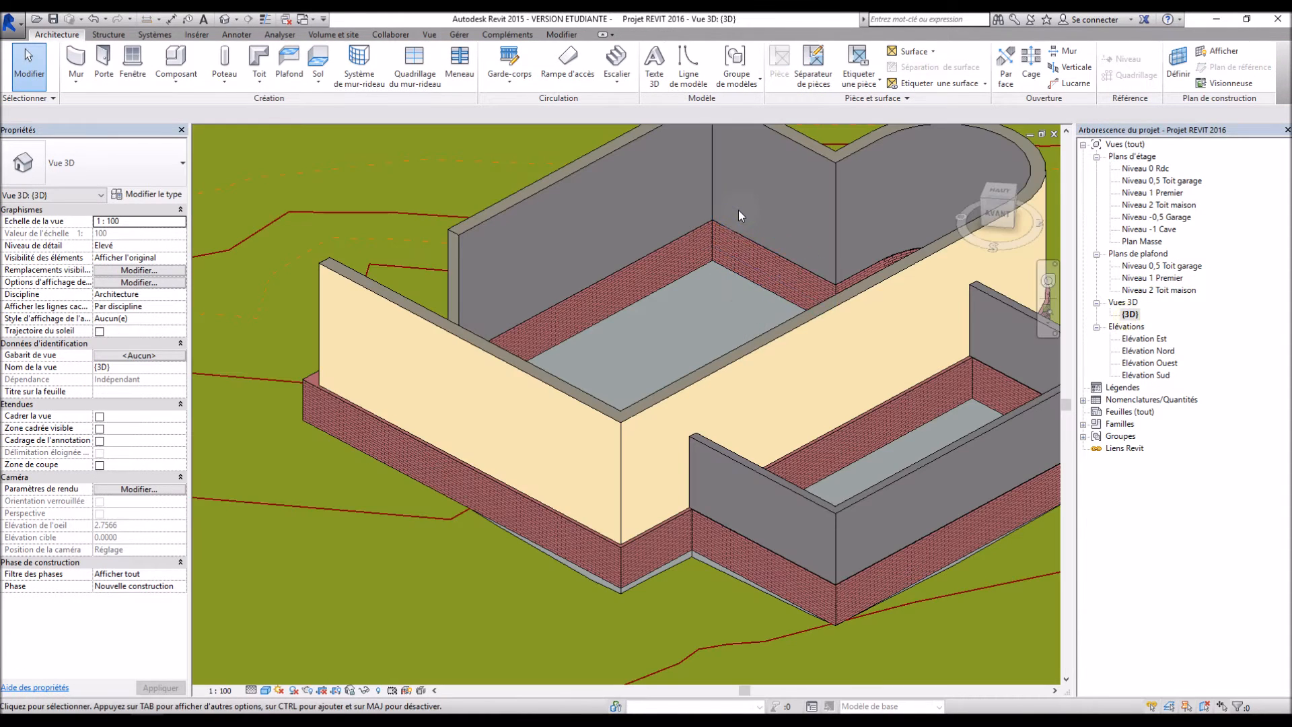
scroll(737, 210, up, 2)
shift+middle_drag(738, 210, 827, 202)
scroll(654, 282, down, 3)
scroll(620, 292, up, 4)
click(266, 690)
click(289, 662)
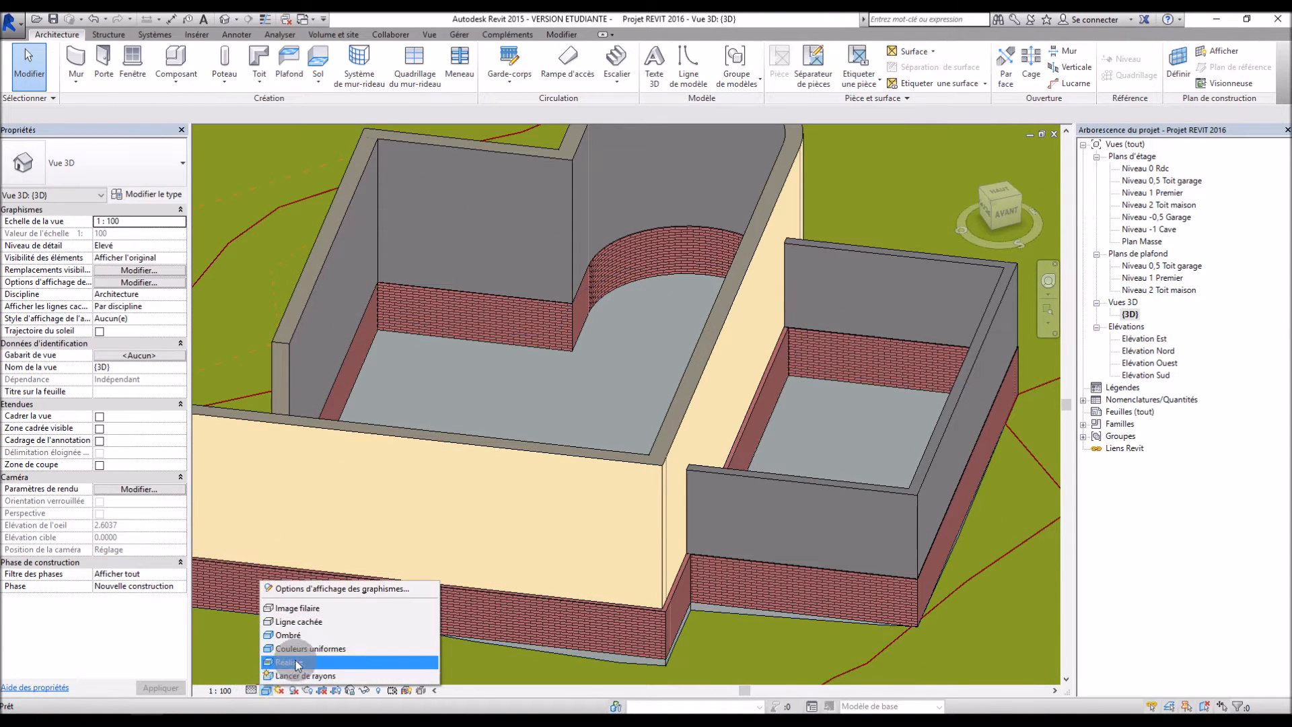
click(288, 662)
scroll(574, 500, down, 6)
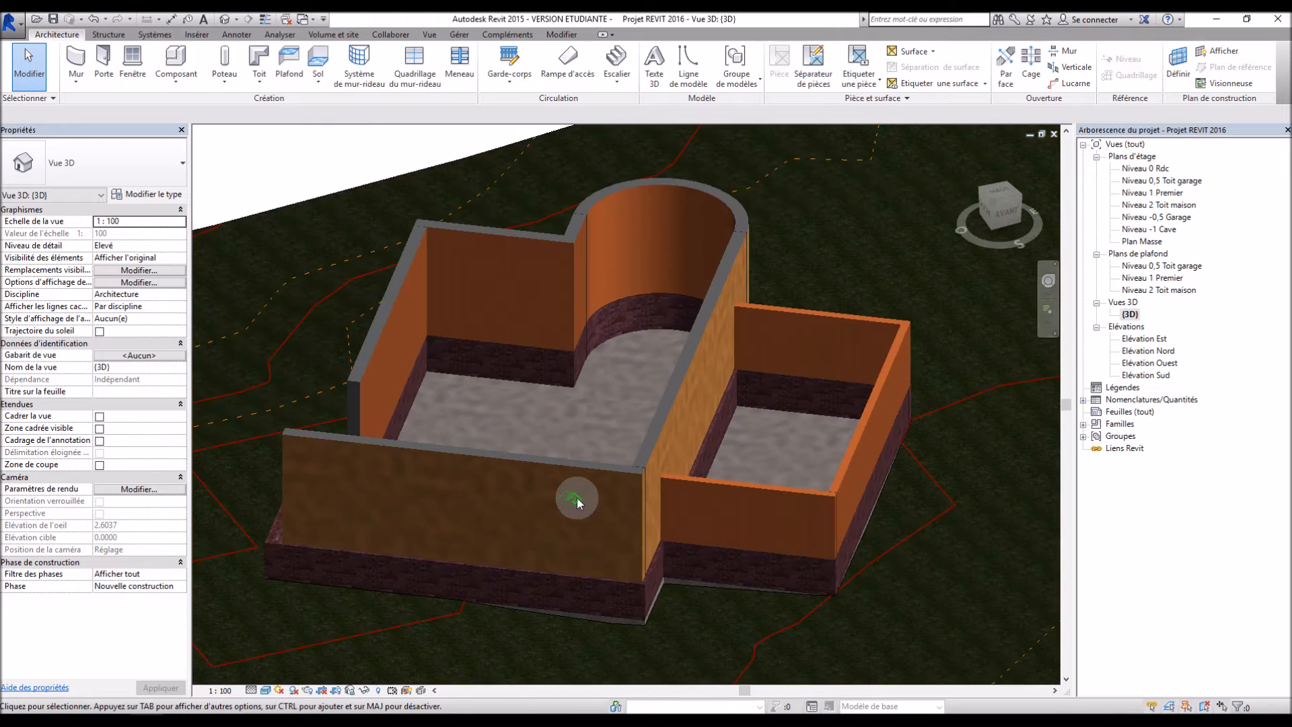
Examine the open western wall corner in 3D and the garage-side wall junction in the Niveau 0 Rdc floor plan
shift+middle_drag(529, 444, 556, 426)
scroll(556, 427, down, 2)
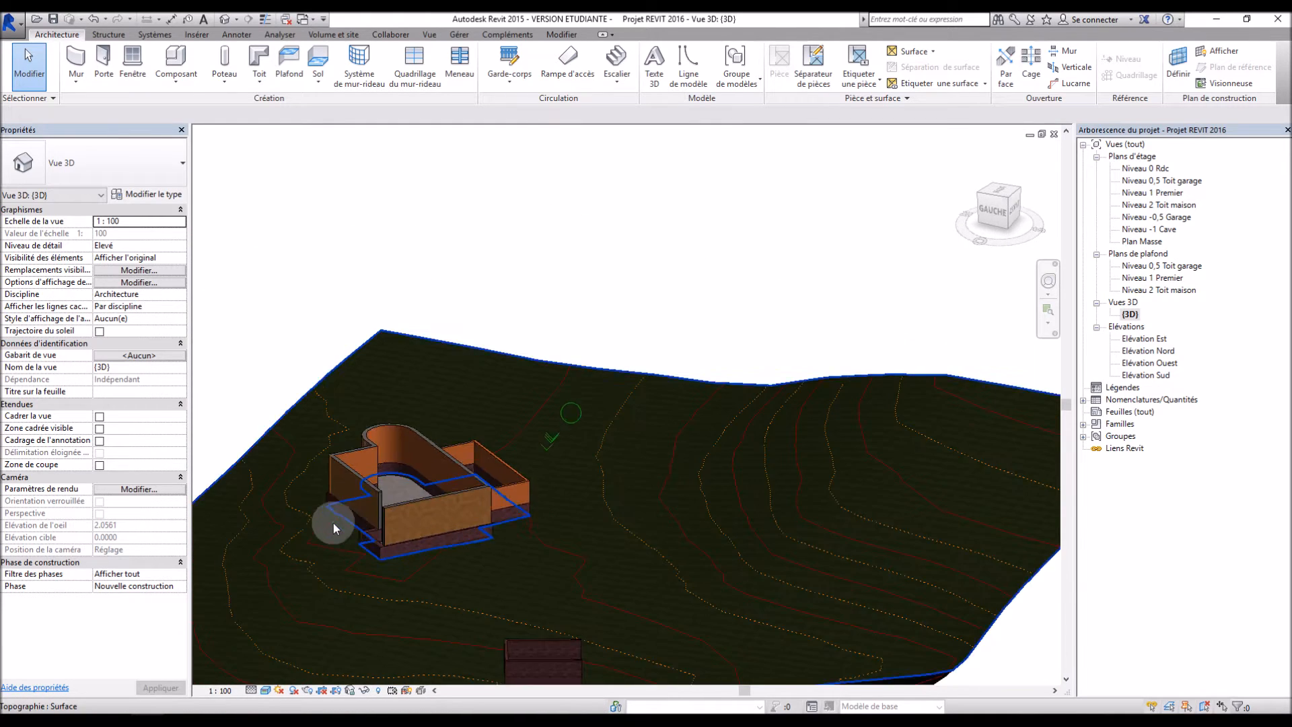
scroll(377, 498, up, 6)
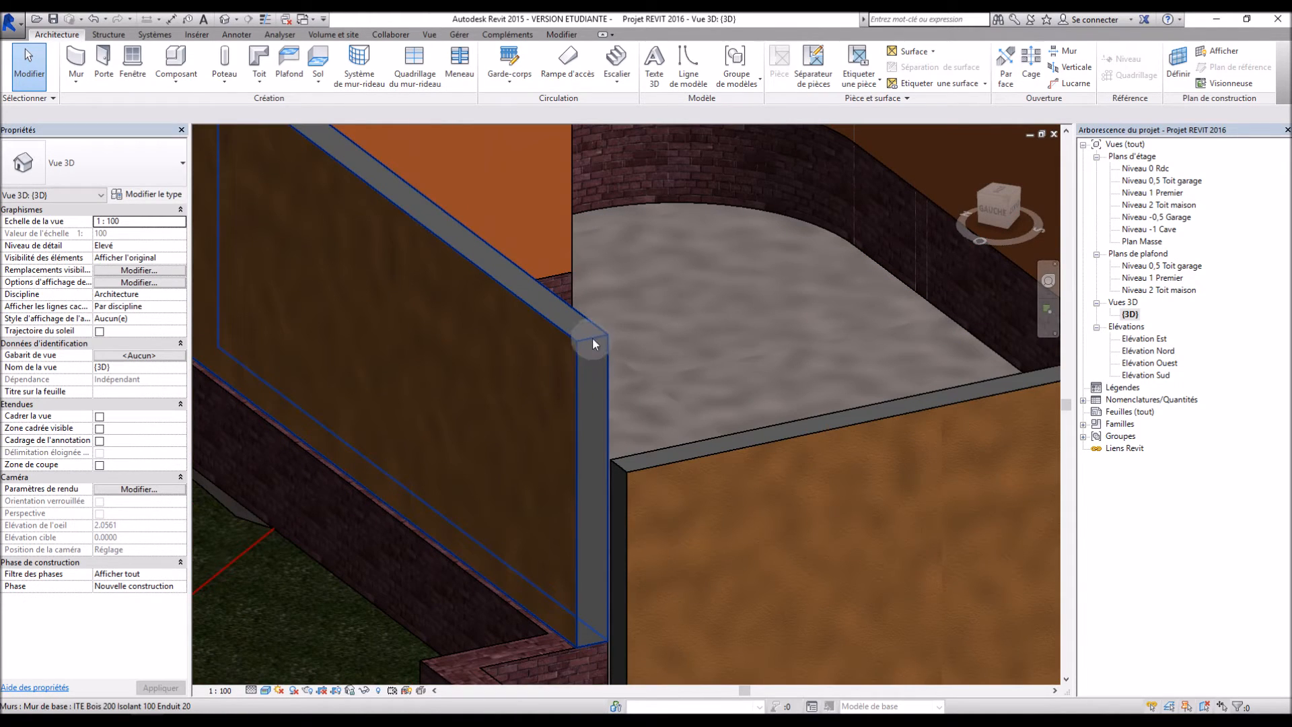
scroll(604, 341, up, 3)
scroll(604, 300, down, 4)
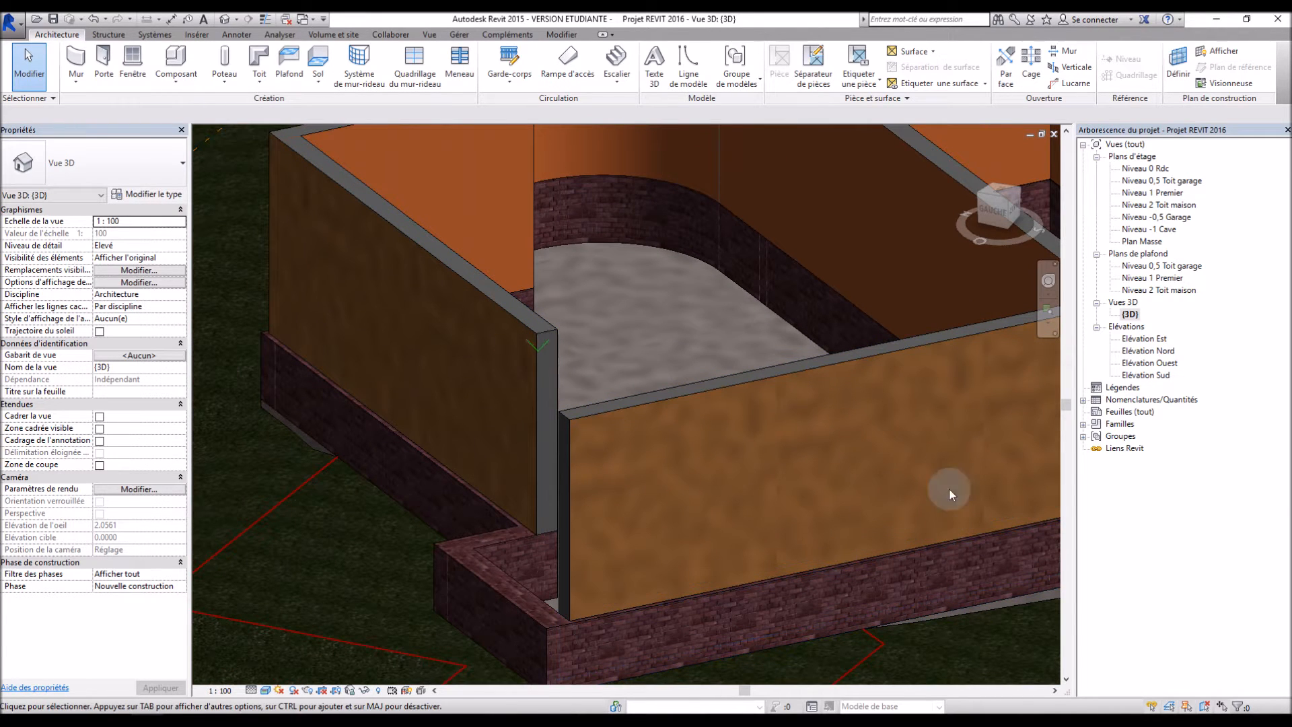
double_click(1146, 169)
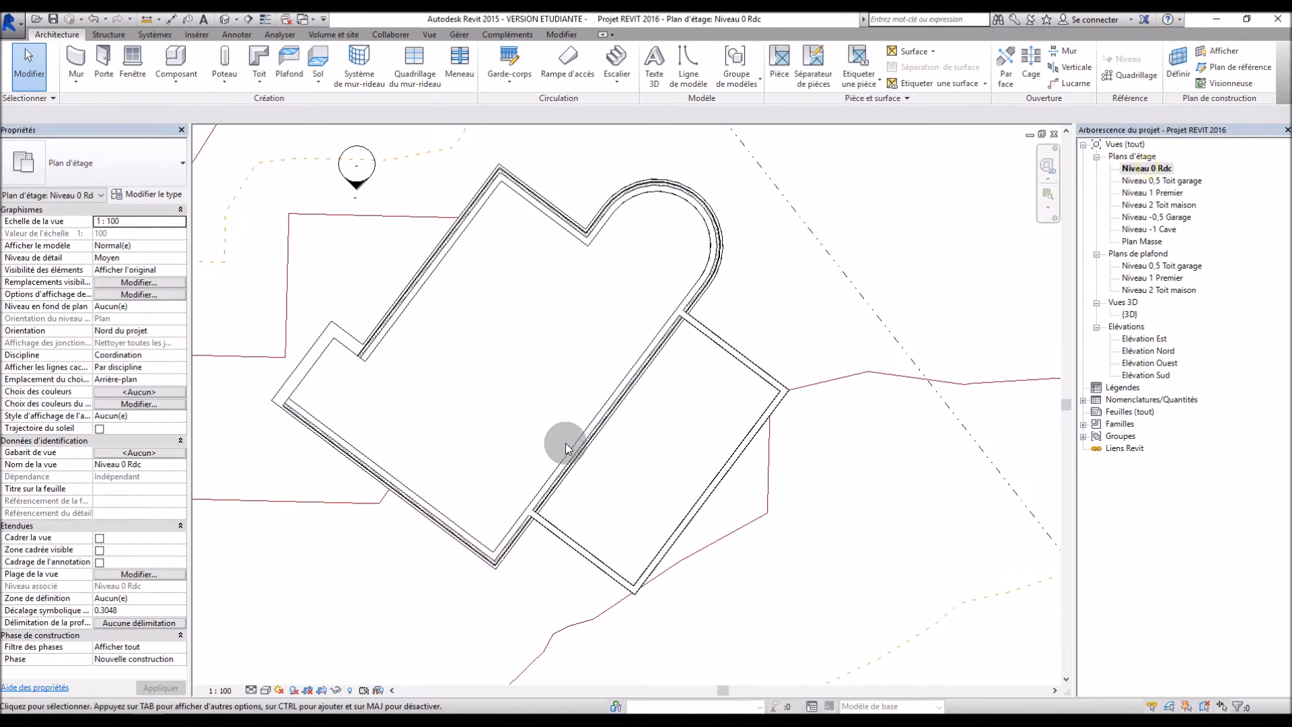
scroll(593, 447, up, 6)
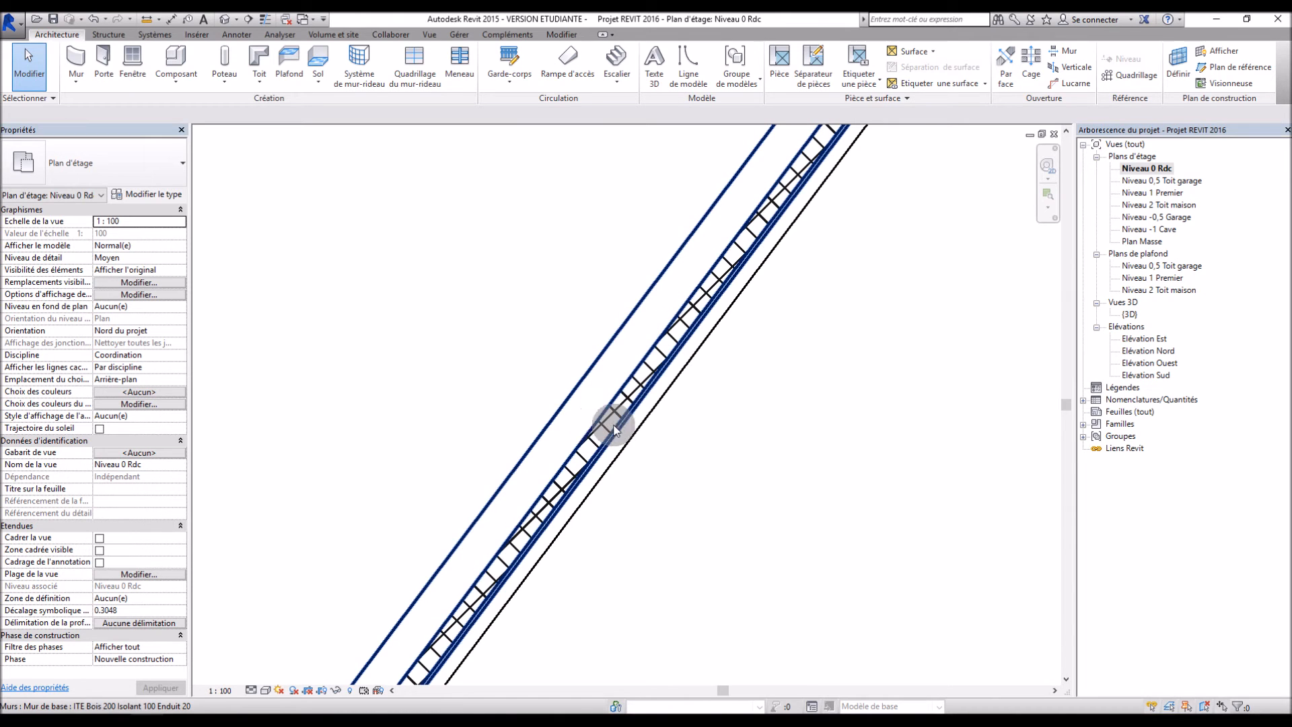
scroll(684, 367, down, 5)
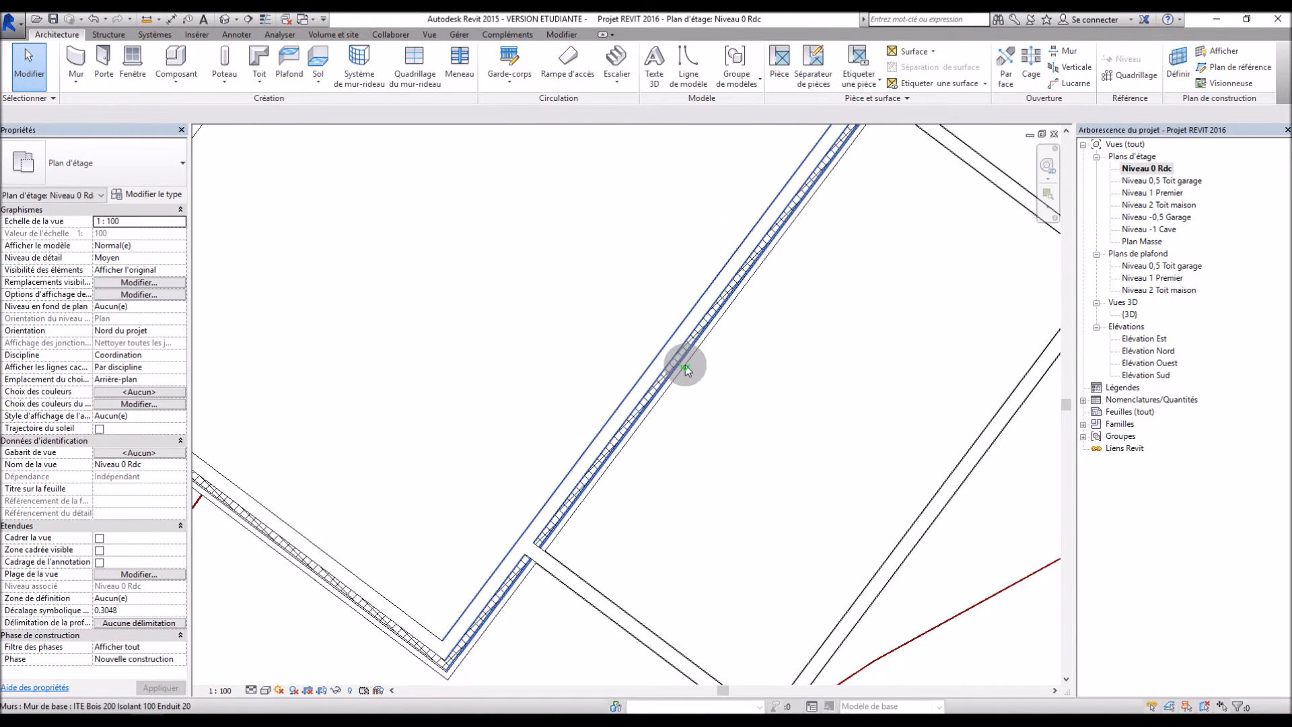
scroll(606, 467, up, 3)
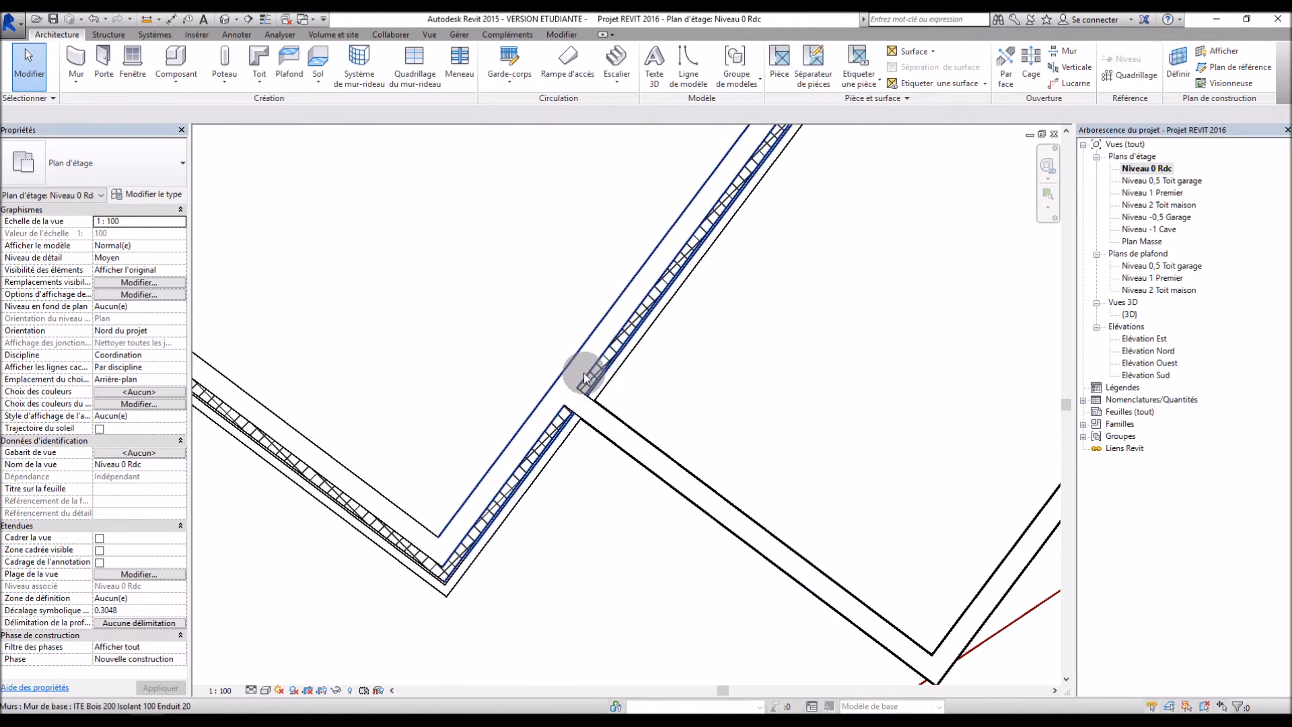
scroll(669, 482, down, 5)
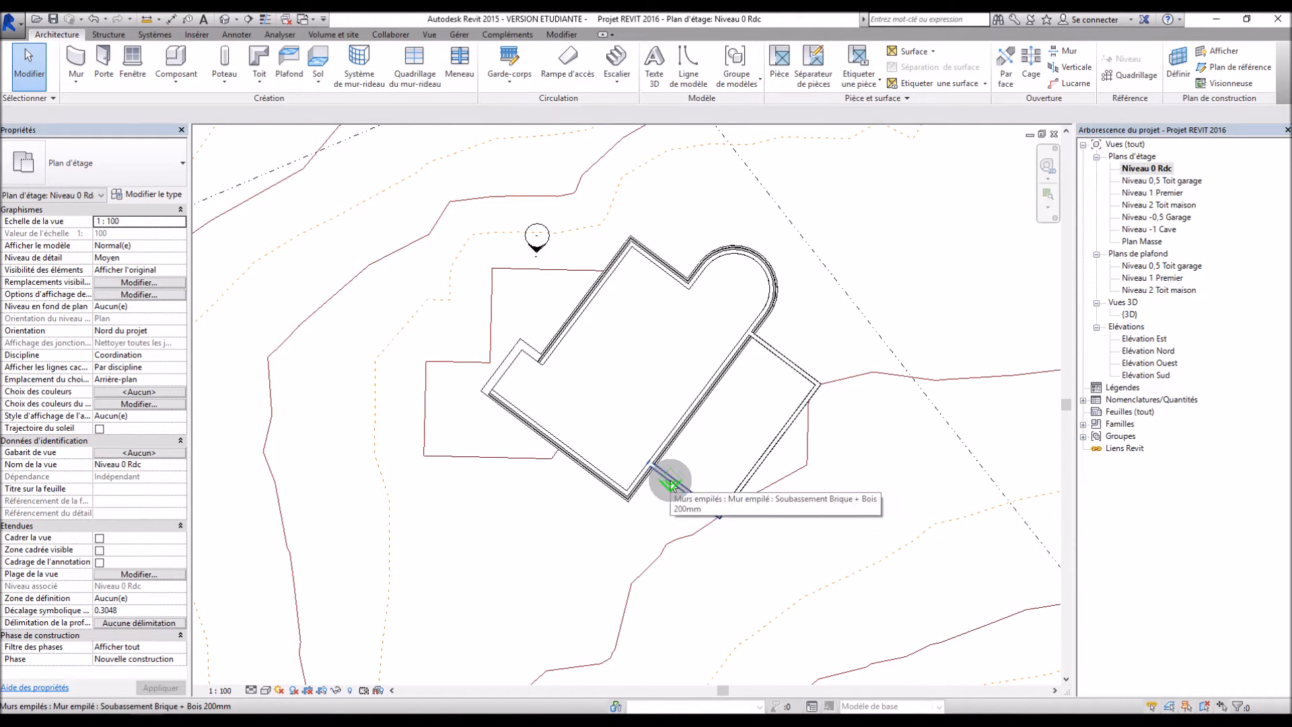
At the western corner, lengthen the northwestern wall to about 8.70 m and shorten the southwestern wall to about 5.70 m
scroll(577, 413, up, 3)
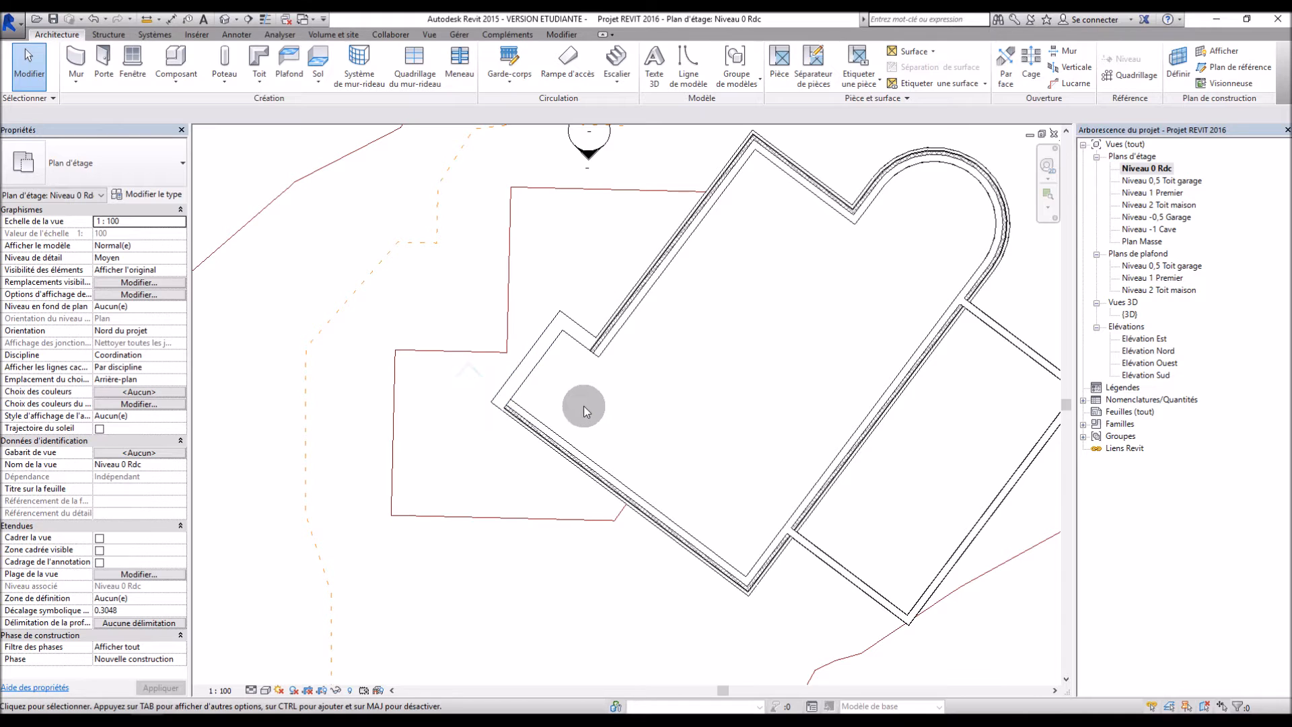
scroll(584, 406, up, 2)
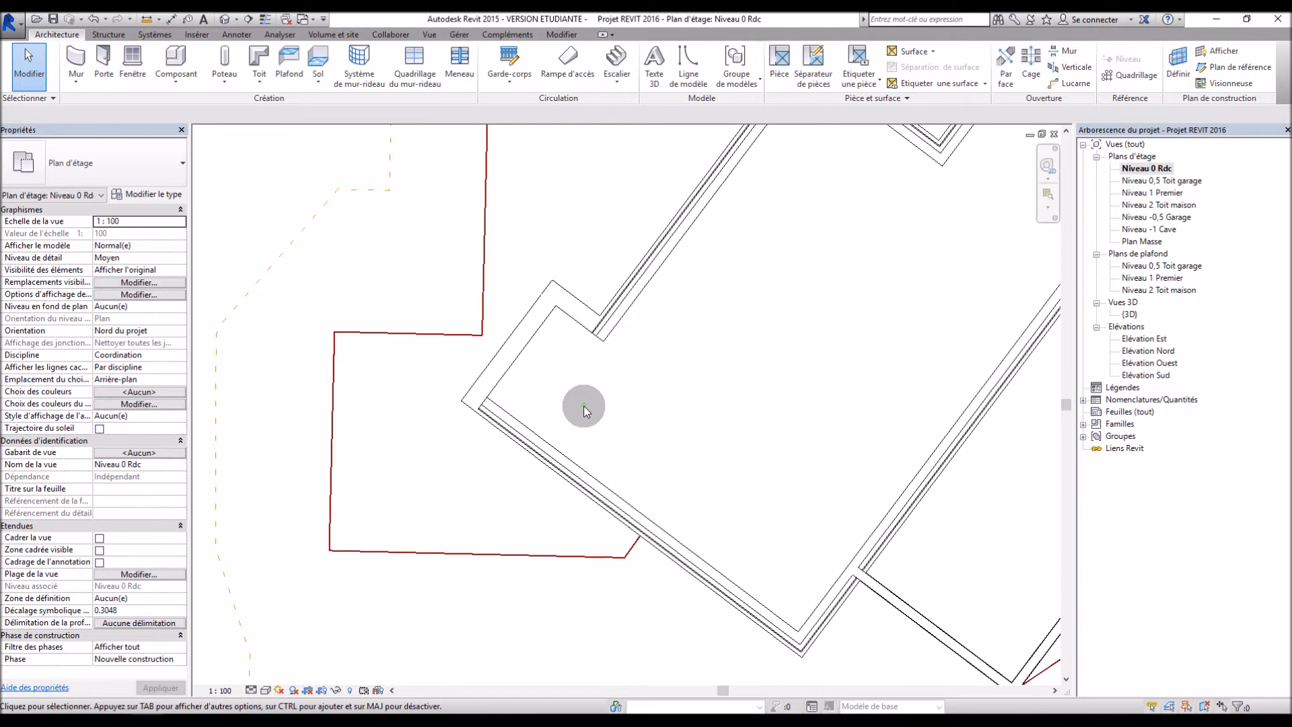
click(599, 333)
drag(603, 341, 575, 380)
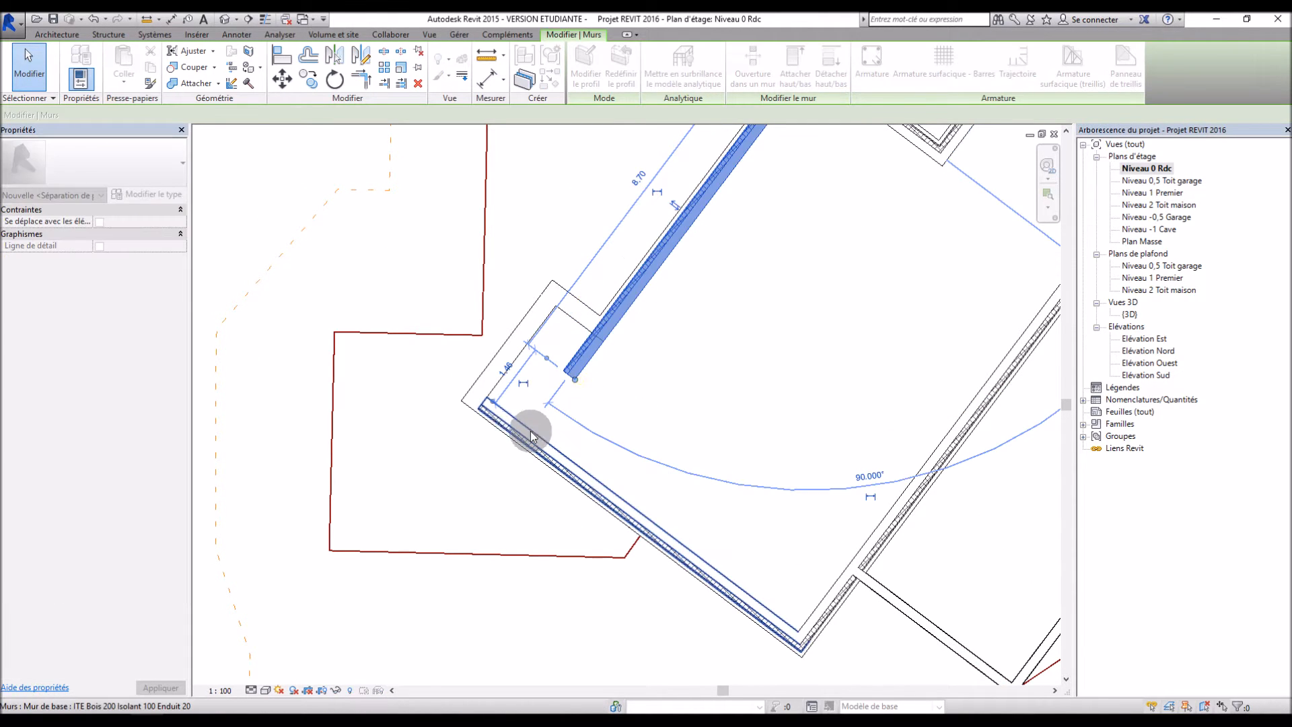
click(508, 431)
drag(487, 401, 599, 481)
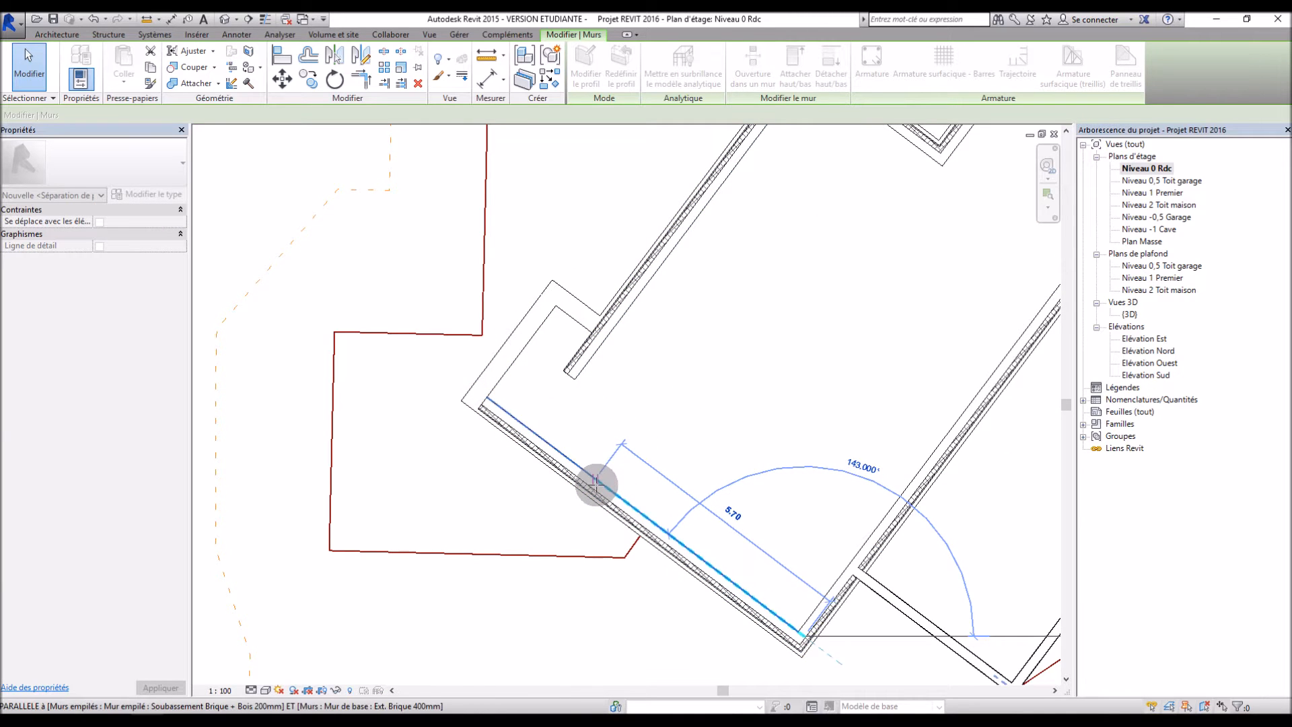
click(688, 402)
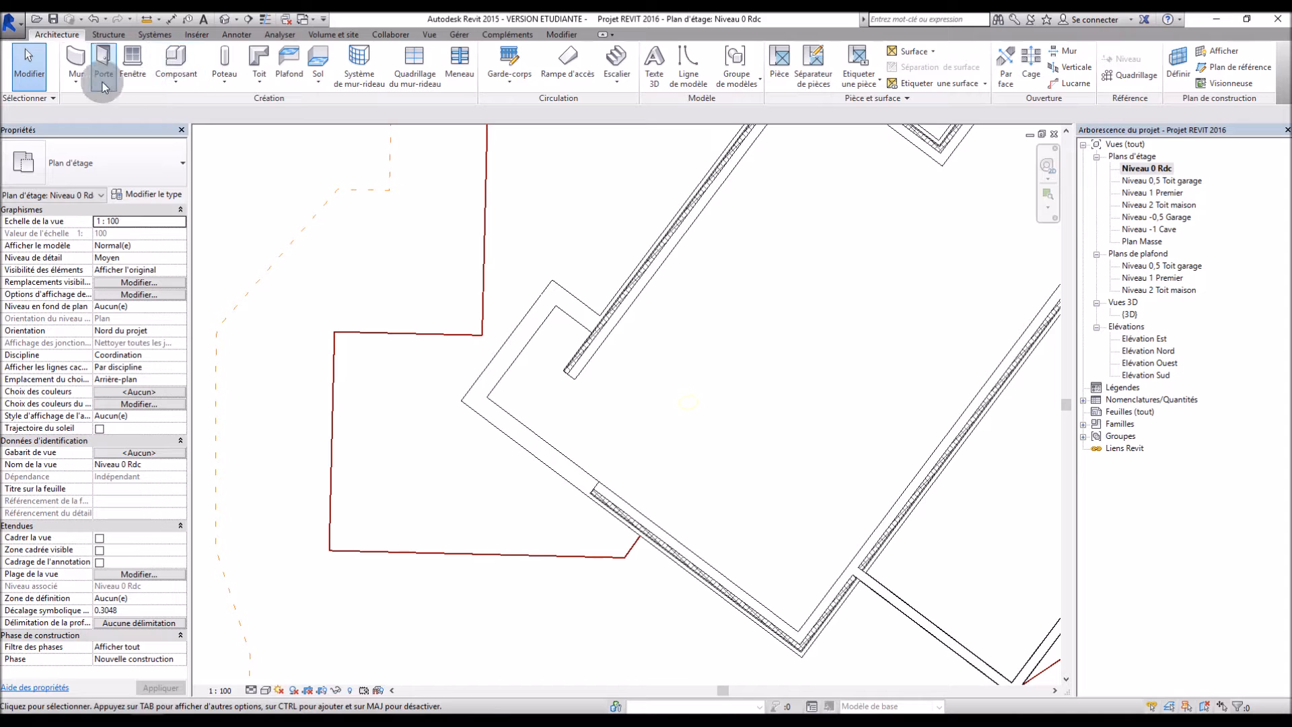
Draw two perpendicular ITE Bois 200 Isolant 100 Enduit 20 load-bearing walls joining the shortened southwestern wall to the northwestern wall's end, forming a recess
click(76, 79)
click(101, 132)
scroll(614, 540, up, 3)
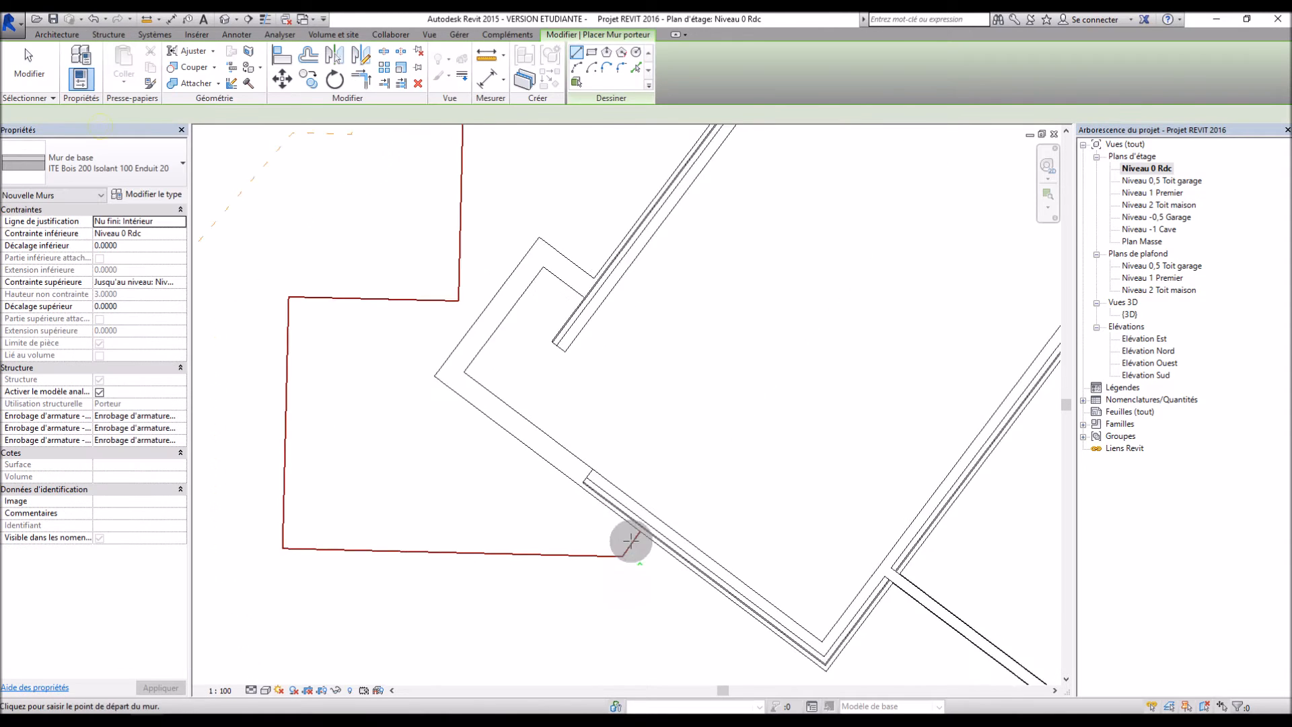
click(570, 422)
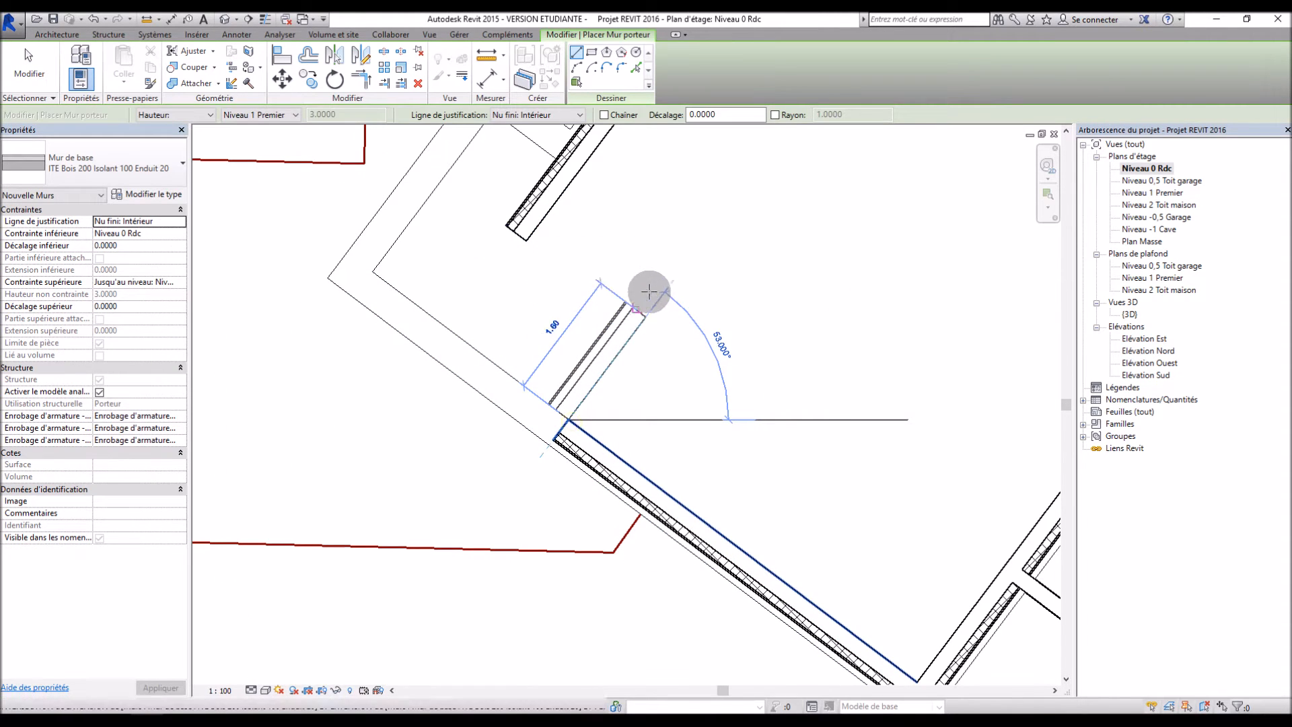
click(639, 326)
click(640, 327)
click(519, 242)
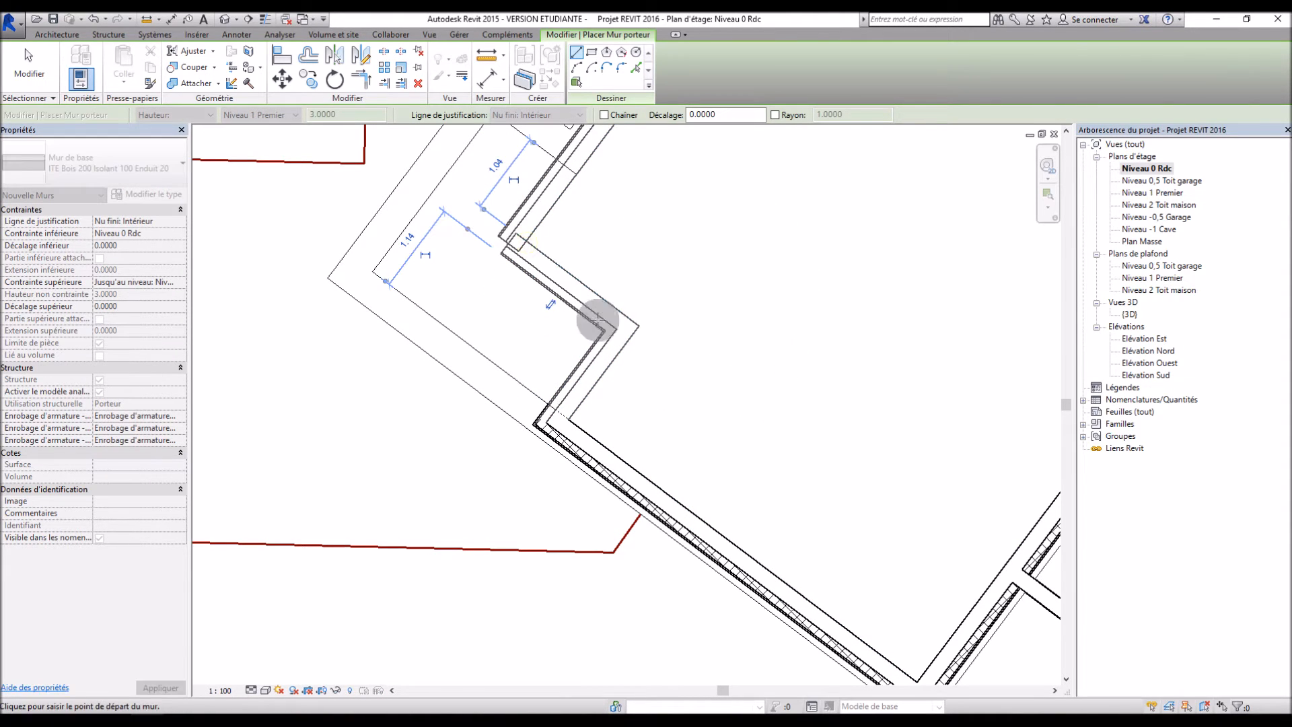
scroll(519, 355, down, 1)
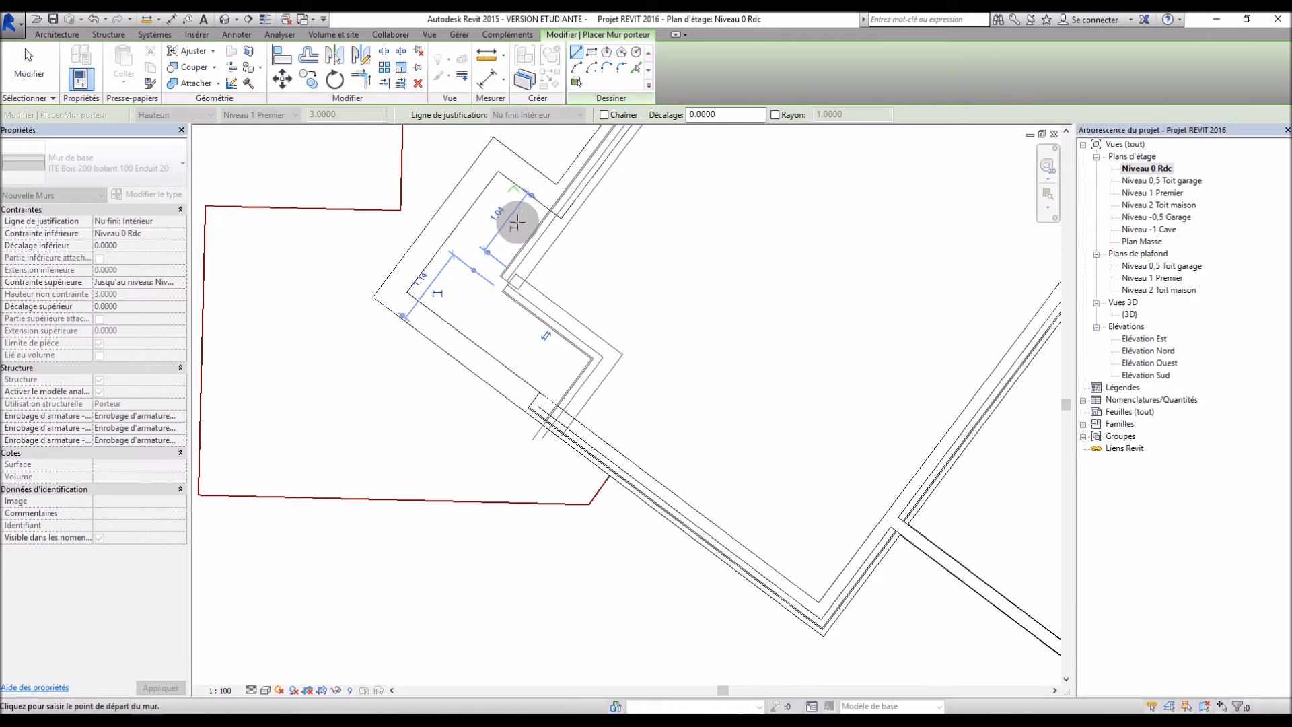
scroll(522, 223, up, 2)
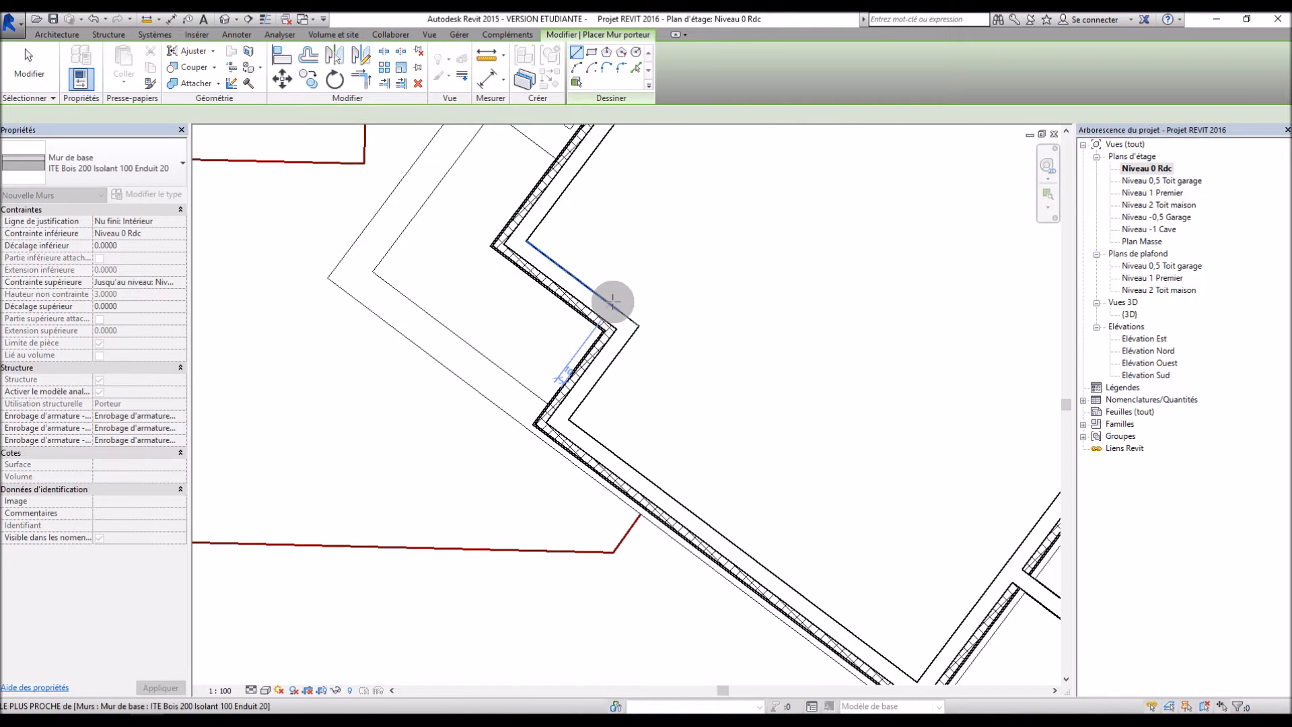
key(Escape)
key(Escape)
Set the recess wall parallel to the southwestern side 1.50 m from the inner face of the base wall
scroll(686, 335, down, 1)
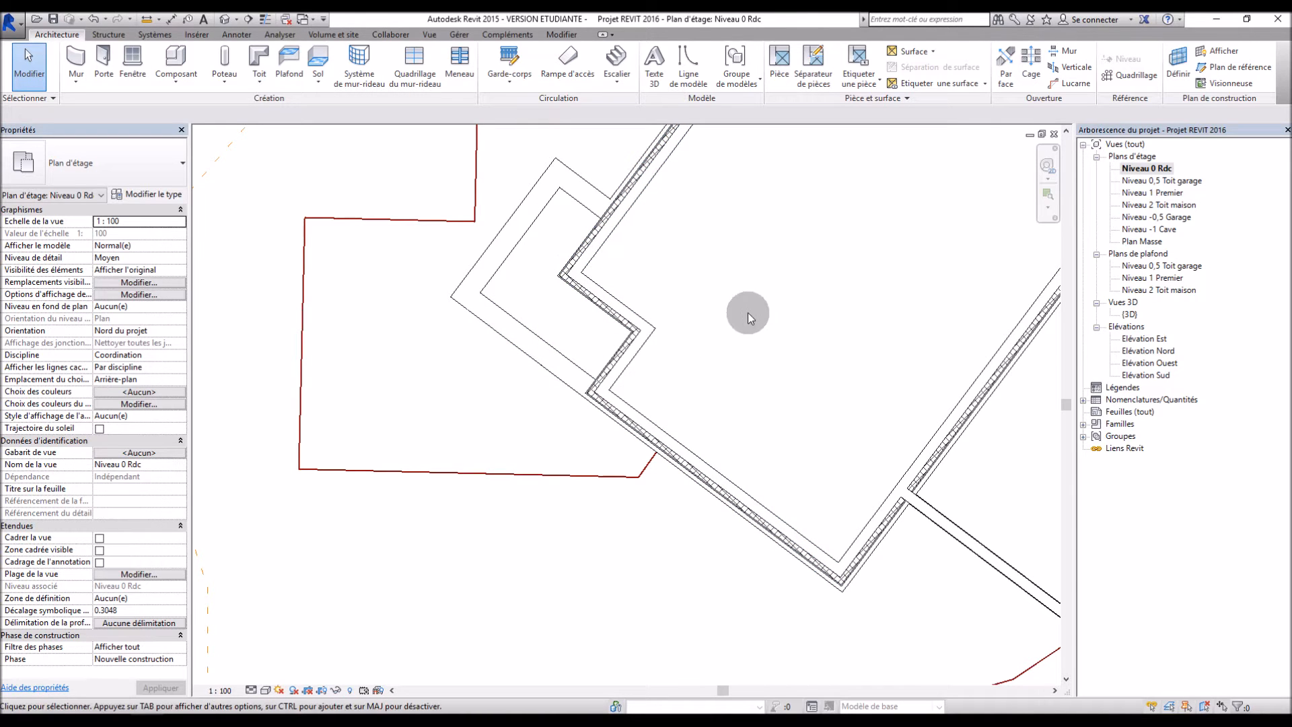
click(626, 338)
drag(476, 291, 640, 415)
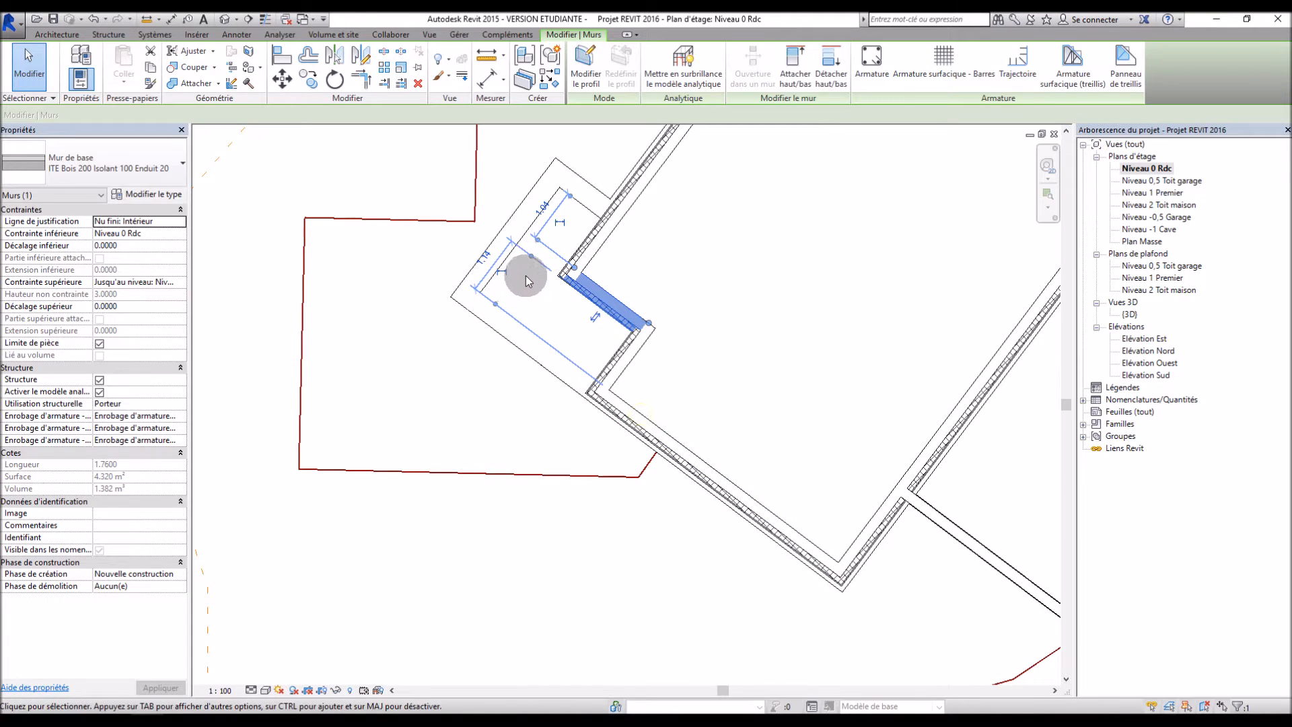
drag(601, 290, 605, 292)
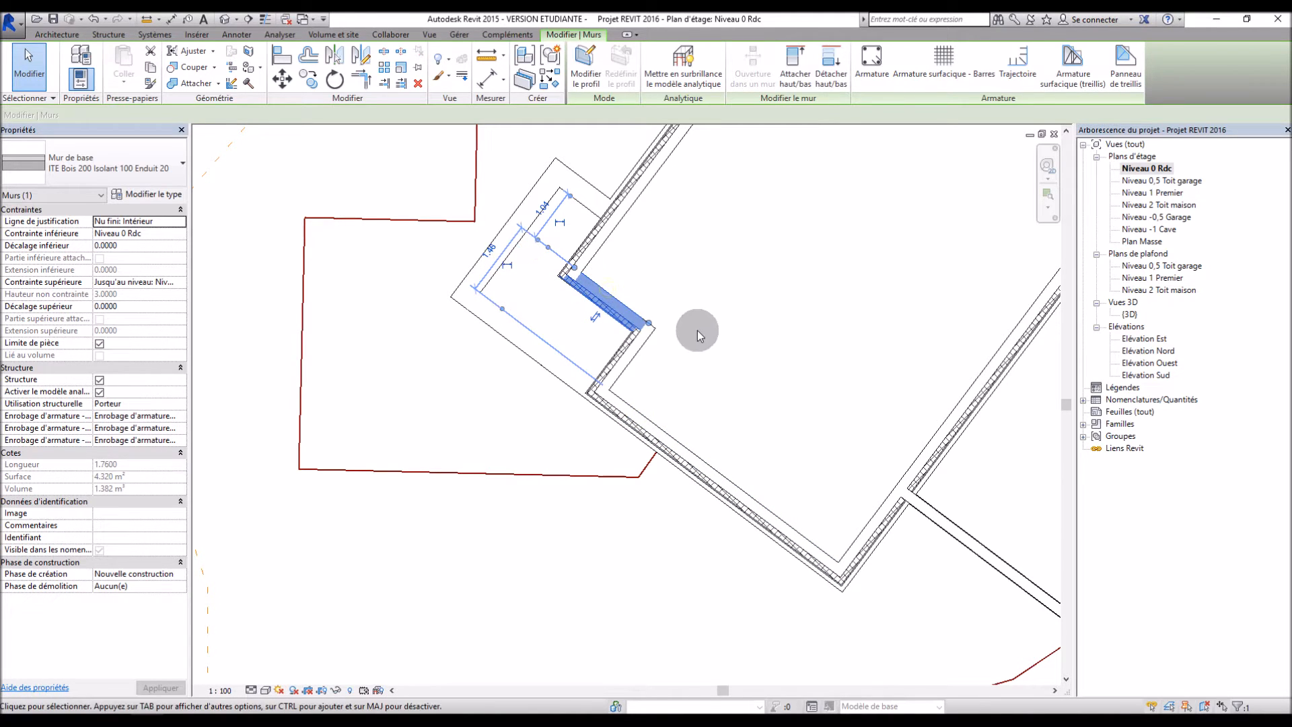
click(491, 257)
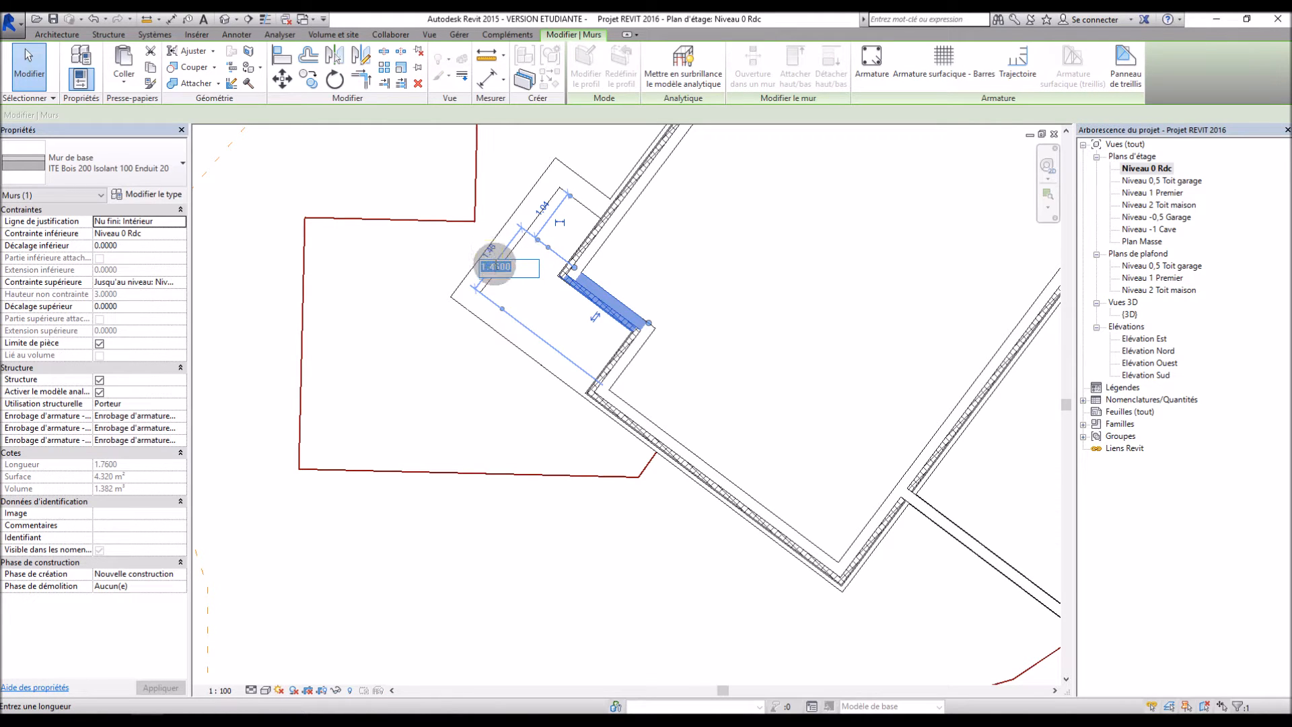
key(Return)
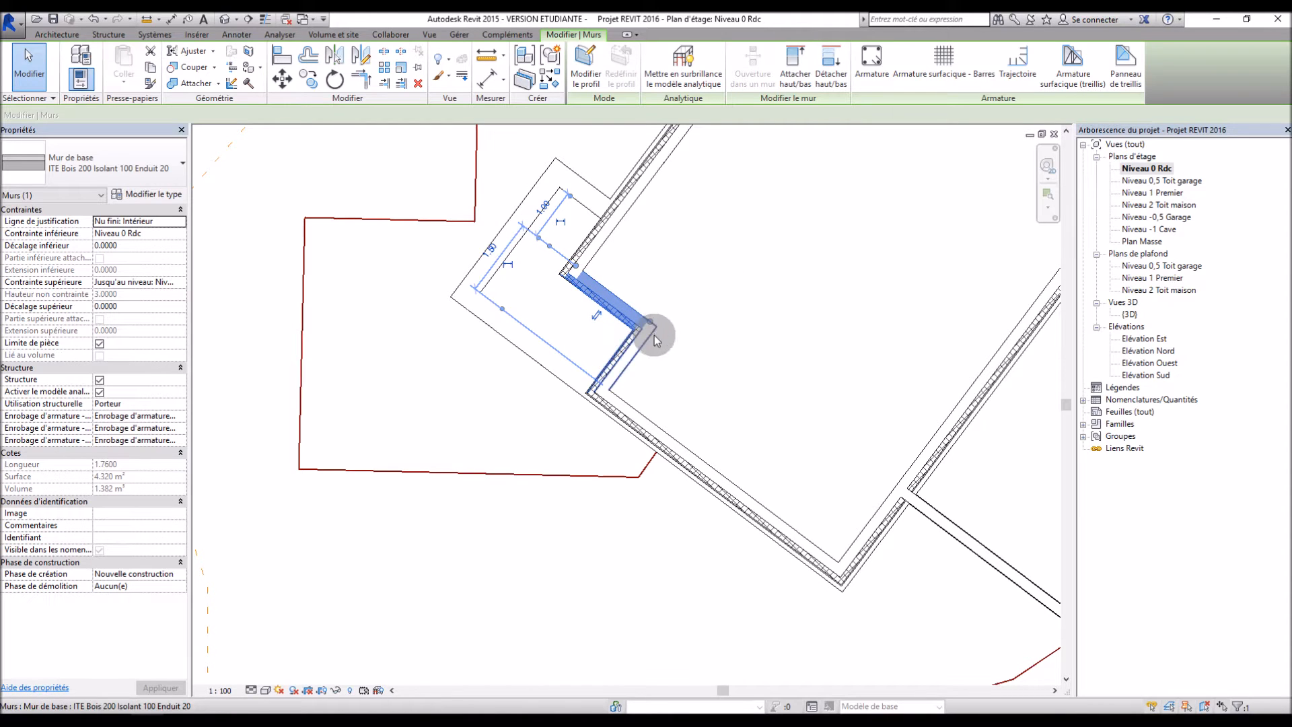
click(693, 333)
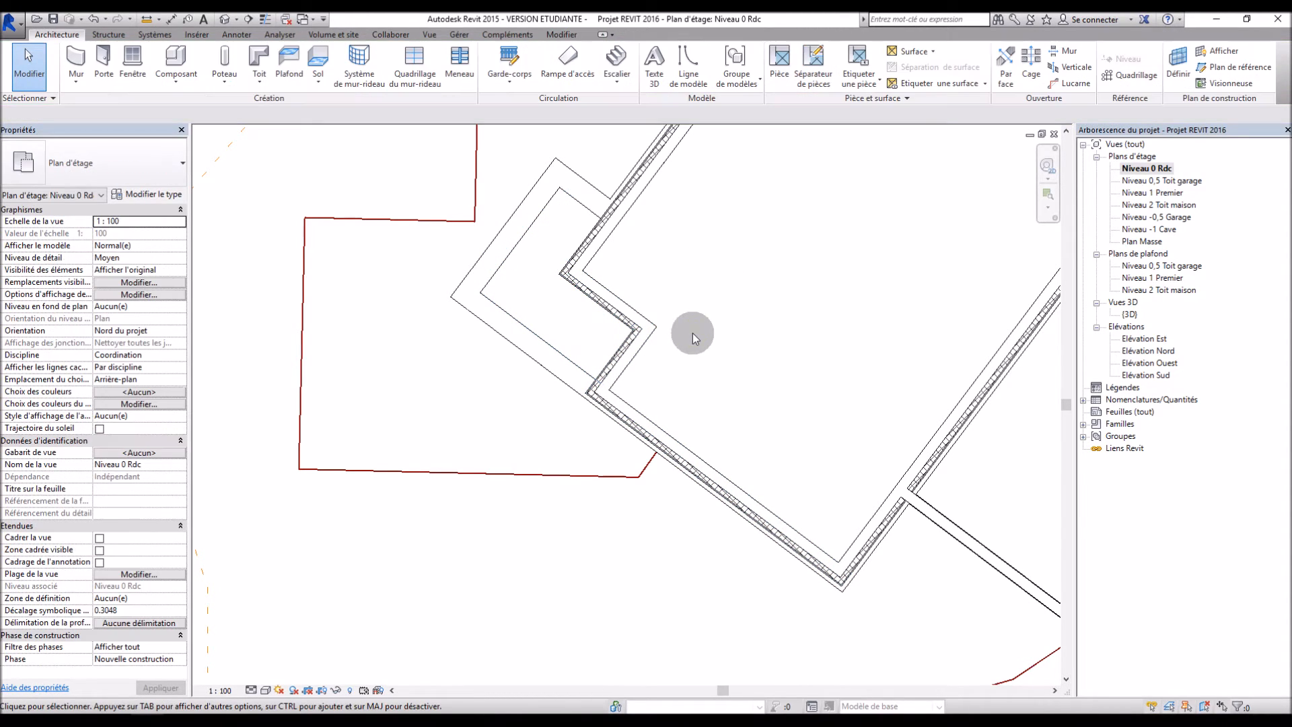
Set the recess's short return wall 4 m from the garage-side wall
click(636, 371)
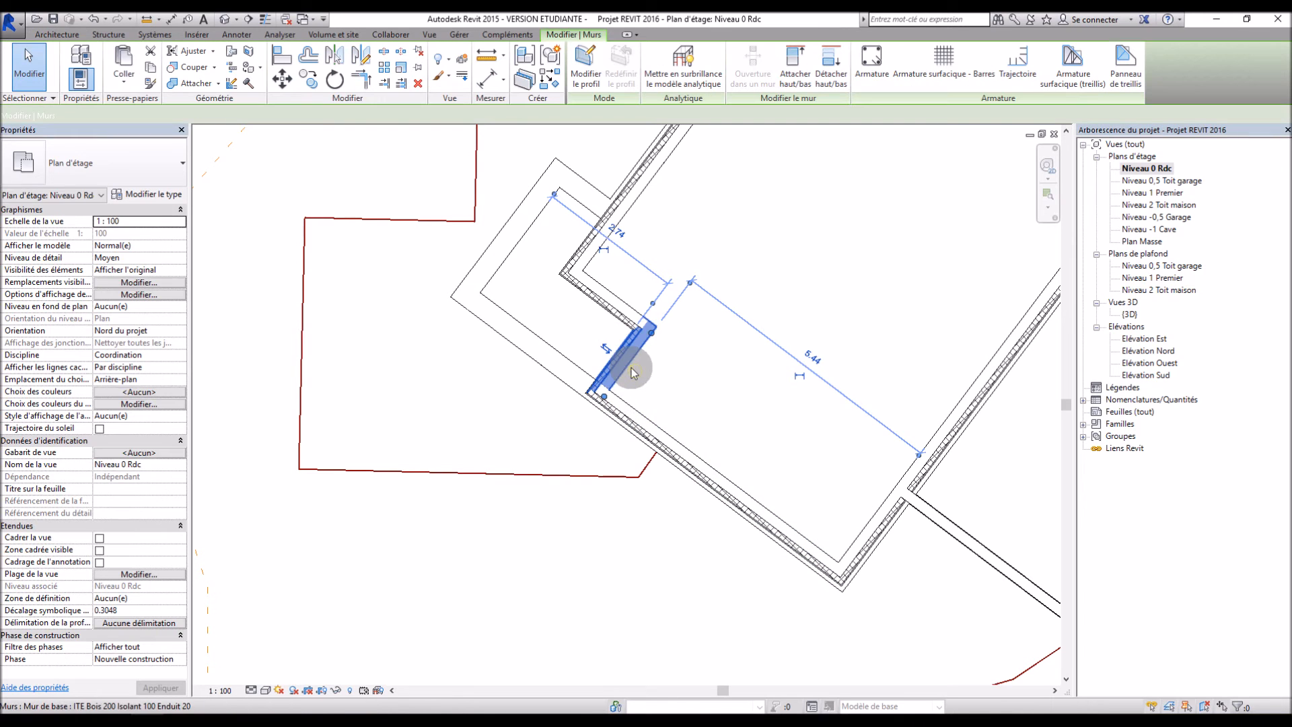
click(837, 351)
text(4)
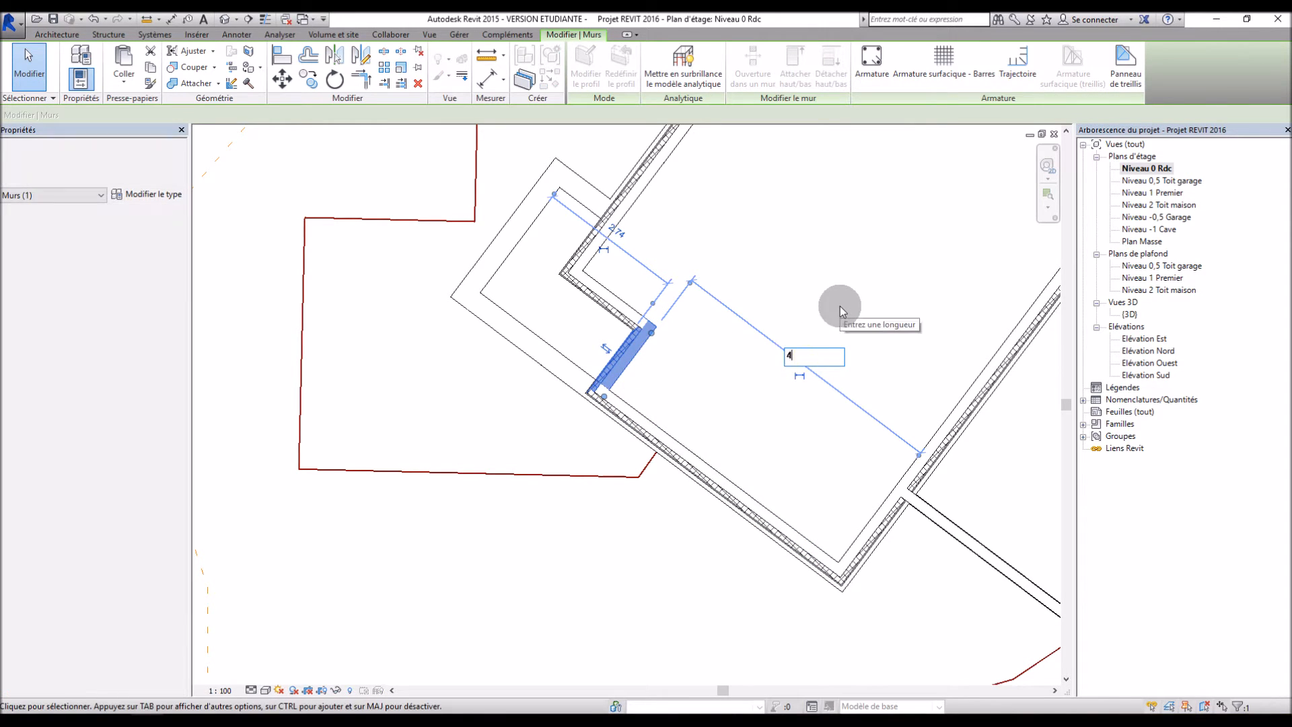
key(Return)
click(850, 300)
scroll(408, 412, down, 3)
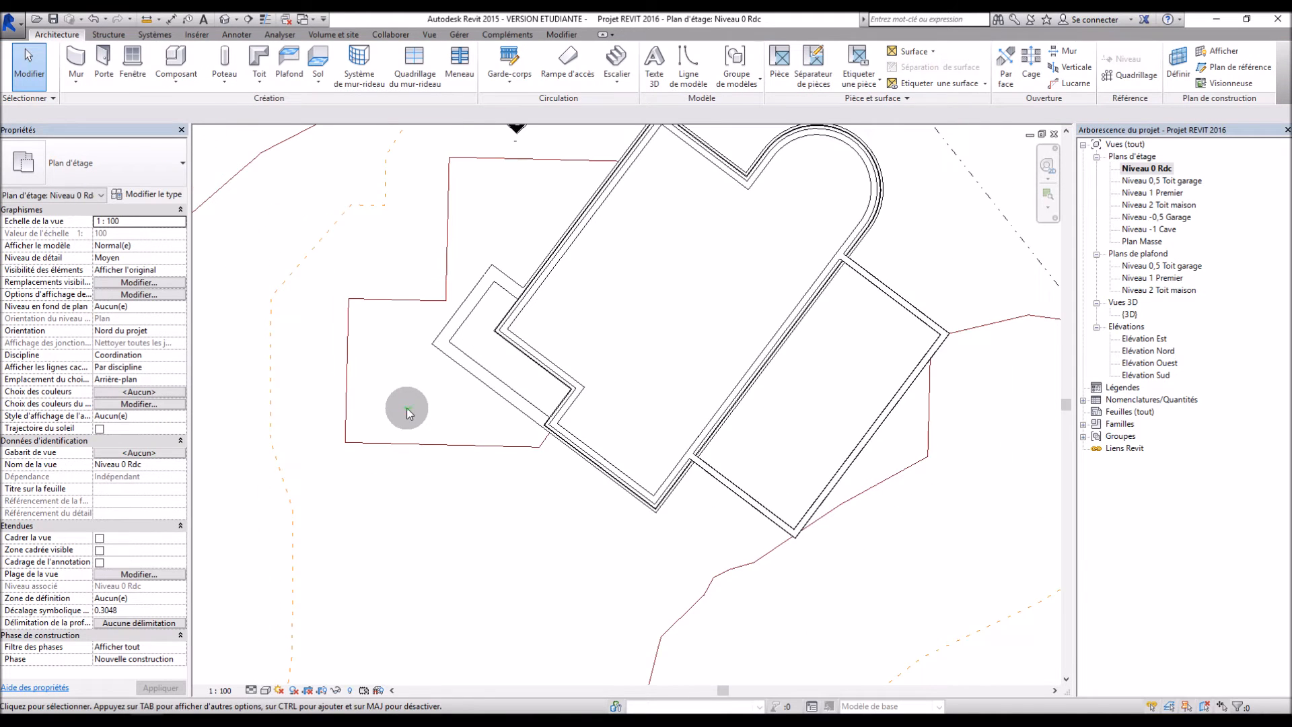
scroll(408, 412, down, 2)
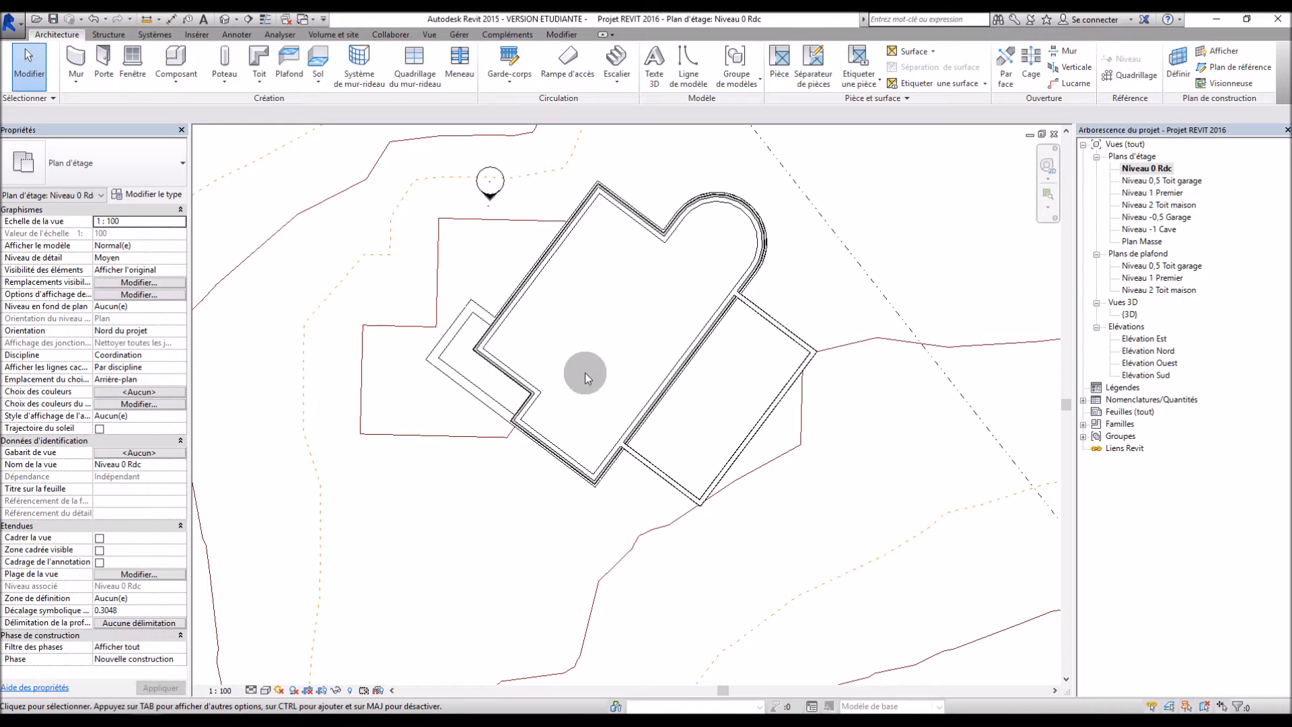
Open the {3D} view and examine the recessed western corner, the brick base around it and the garage from several angles
double_click(1128, 313)
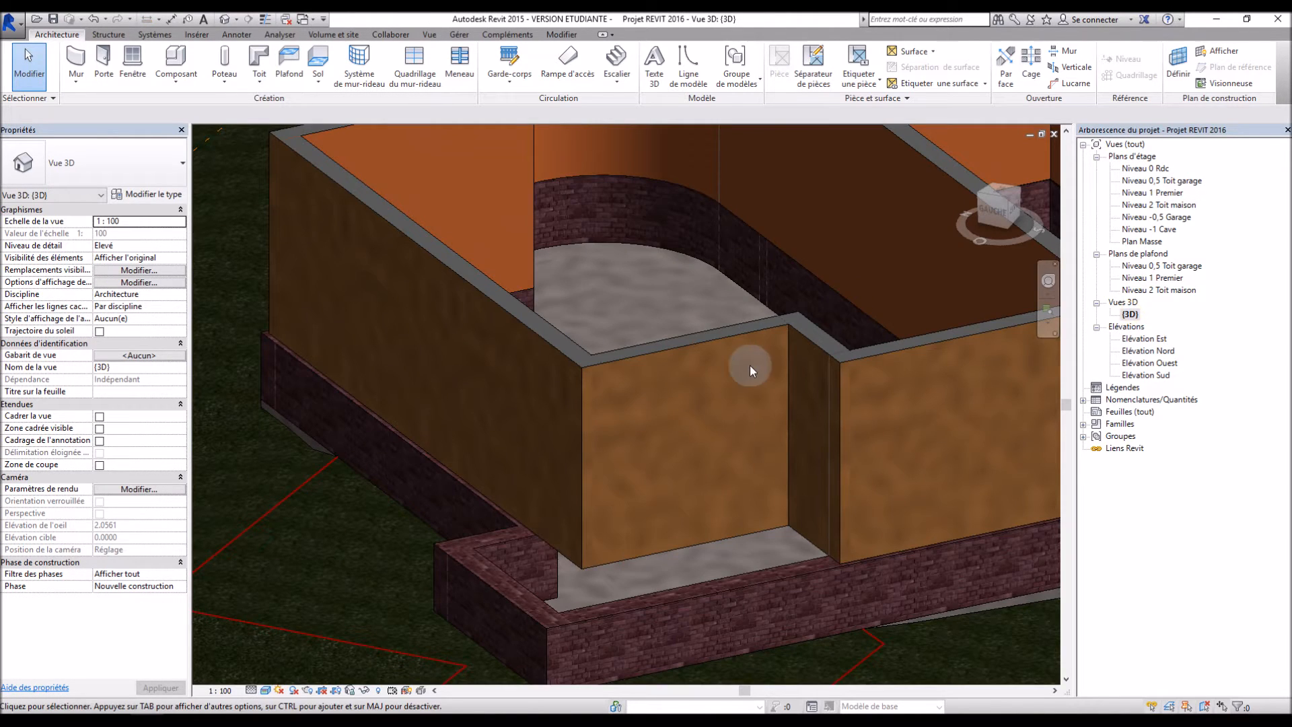
scroll(744, 369, down, 3)
shift+middle_drag(880, 364, 744, 381)
scroll(731, 372, down, 4)
scroll(859, 334, up, 3)
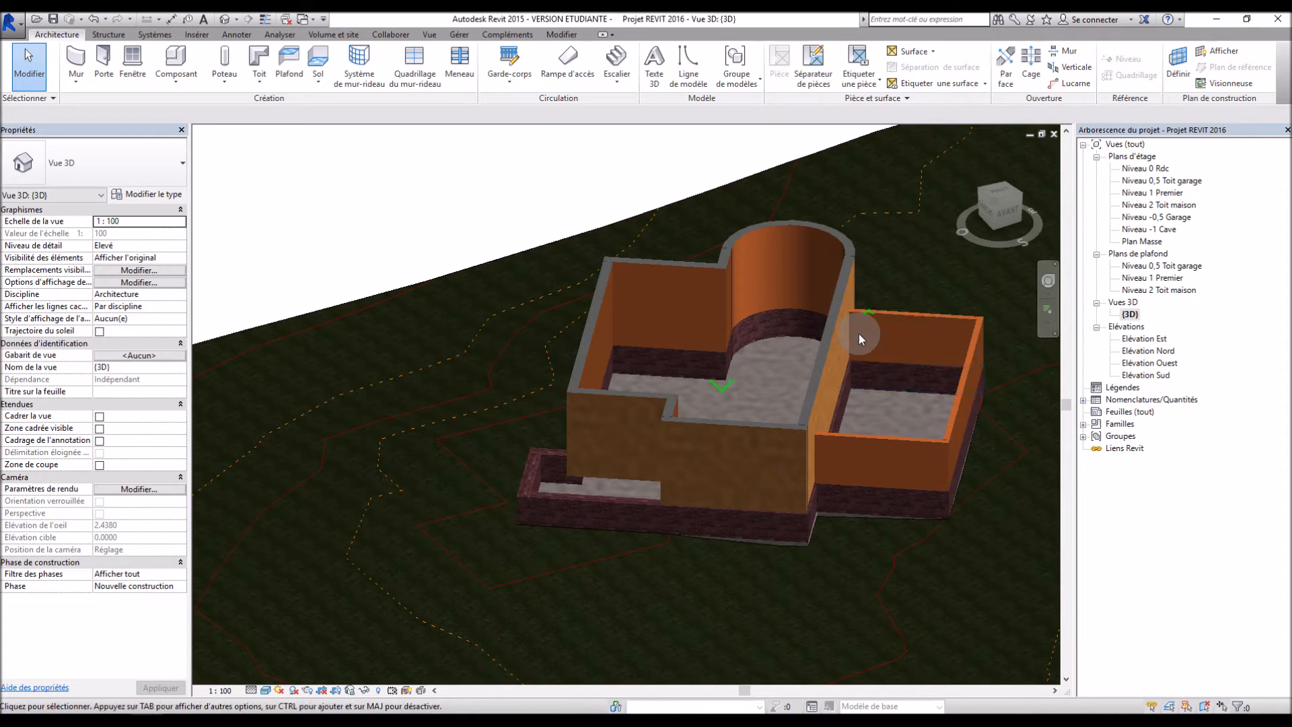
shift+middle_drag(861, 375, 773, 425)
scroll(680, 401, down, 3)
scroll(785, 359, up, 3)
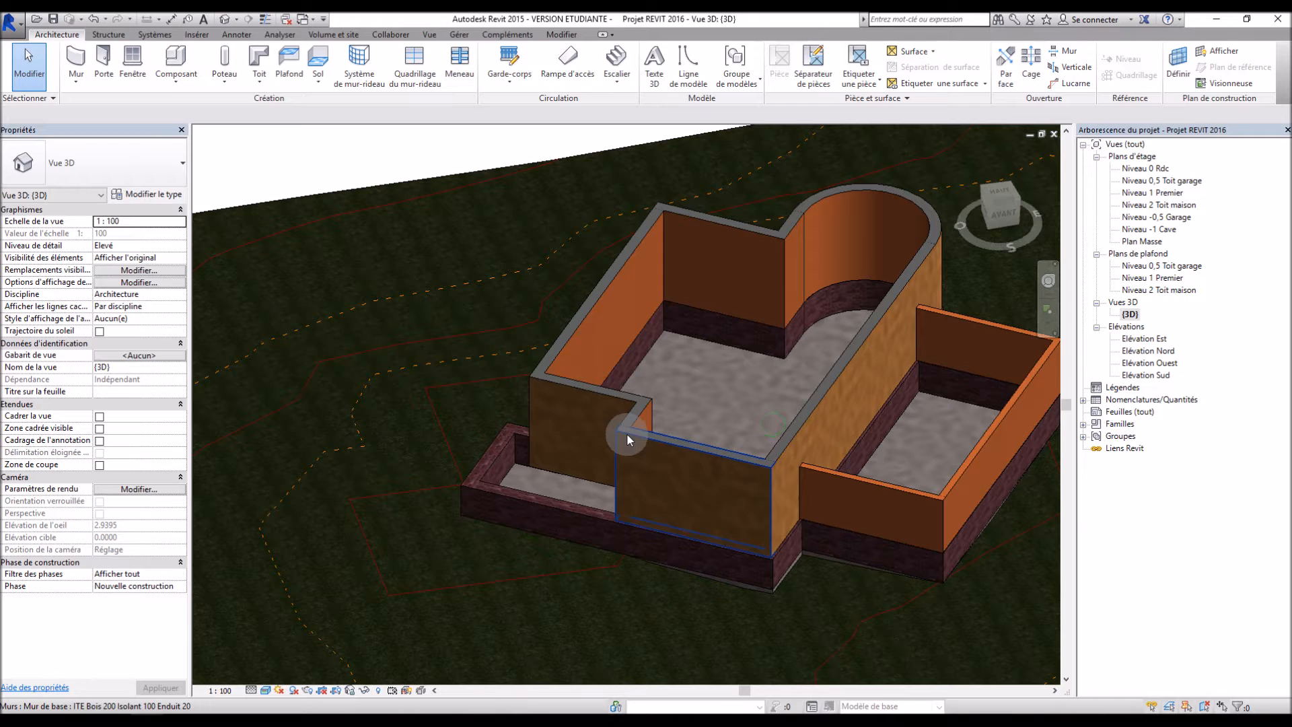
scroll(544, 291, down, 3)
scroll(643, 261, up, 4)
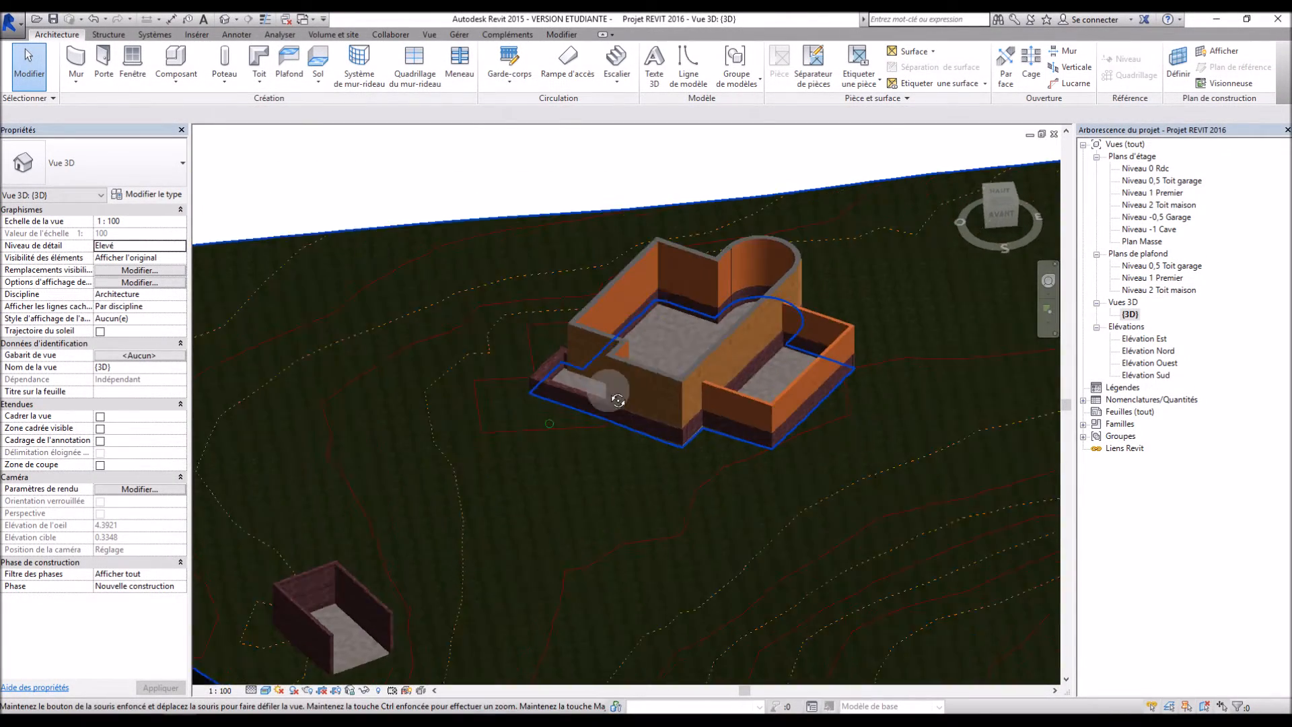
scroll(660, 294, up, 5)
scroll(660, 293, up, 1)
shift+middle_drag(583, 354, 609, 404)
scroll(602, 397, down, 2)
scroll(490, 377, up, 3)
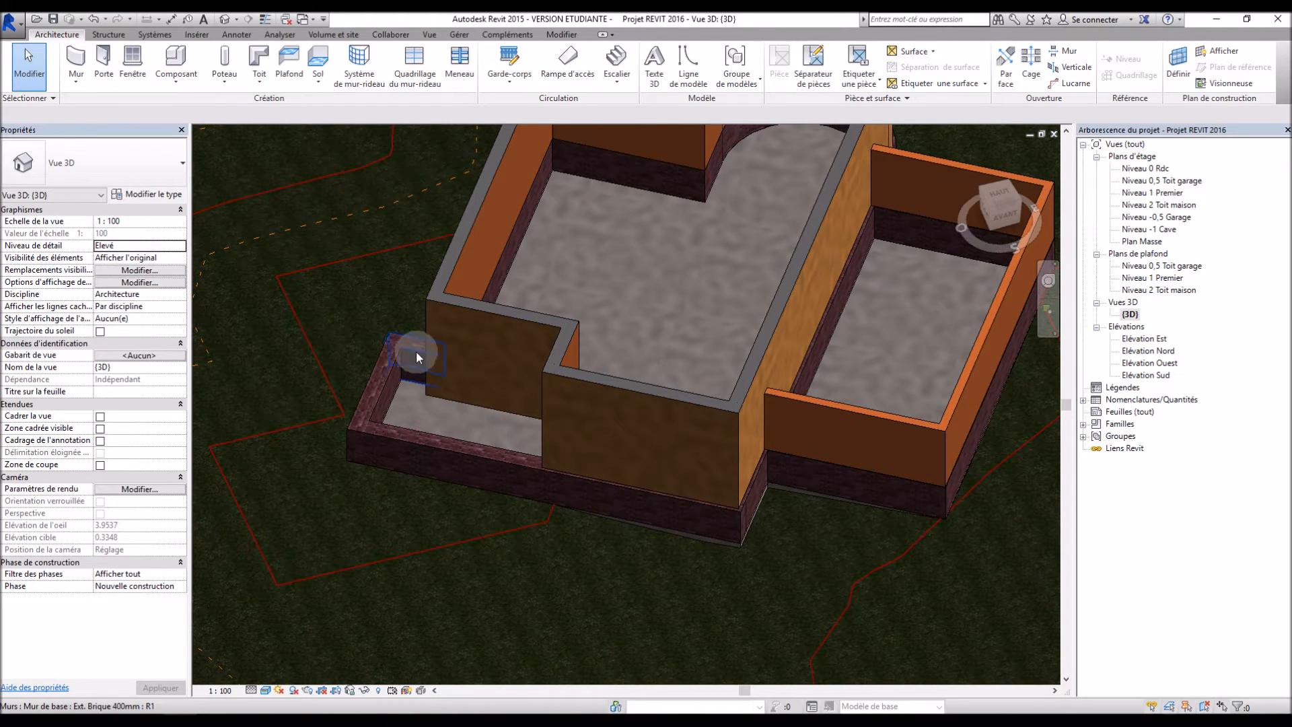
scroll(673, 256, down, 3)
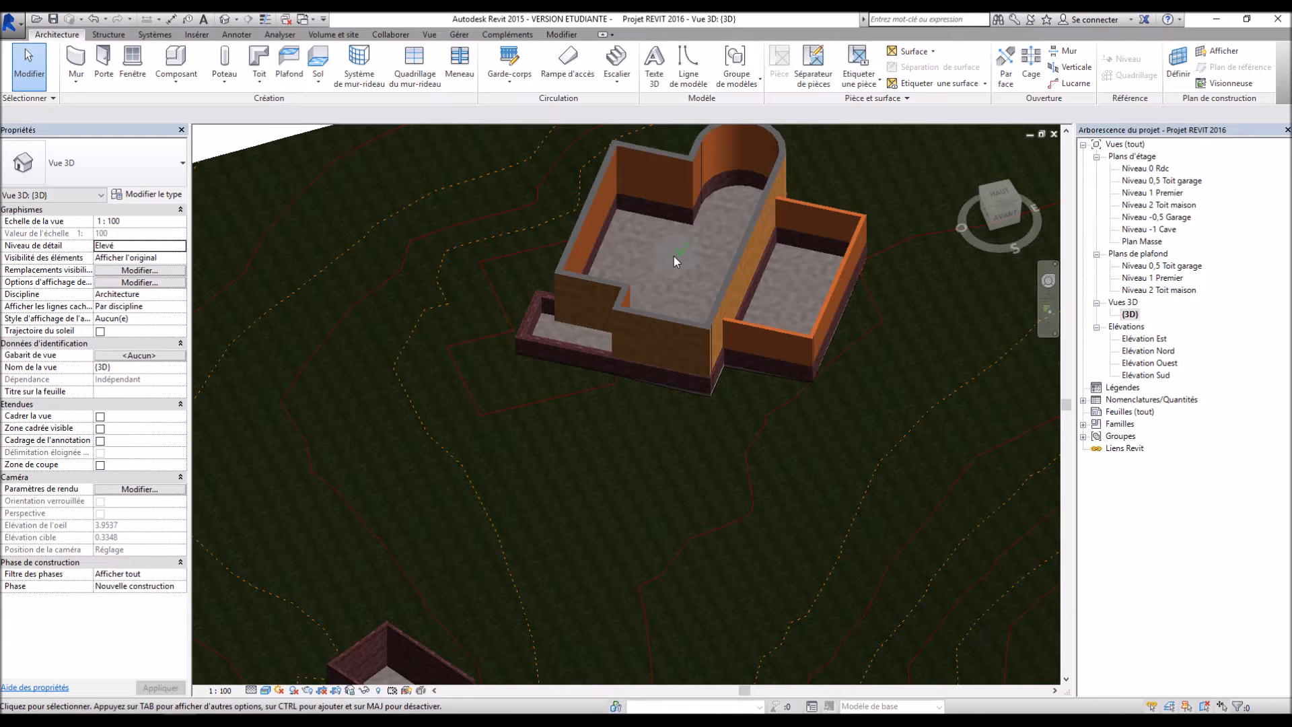
scroll(553, 215, up, 3)
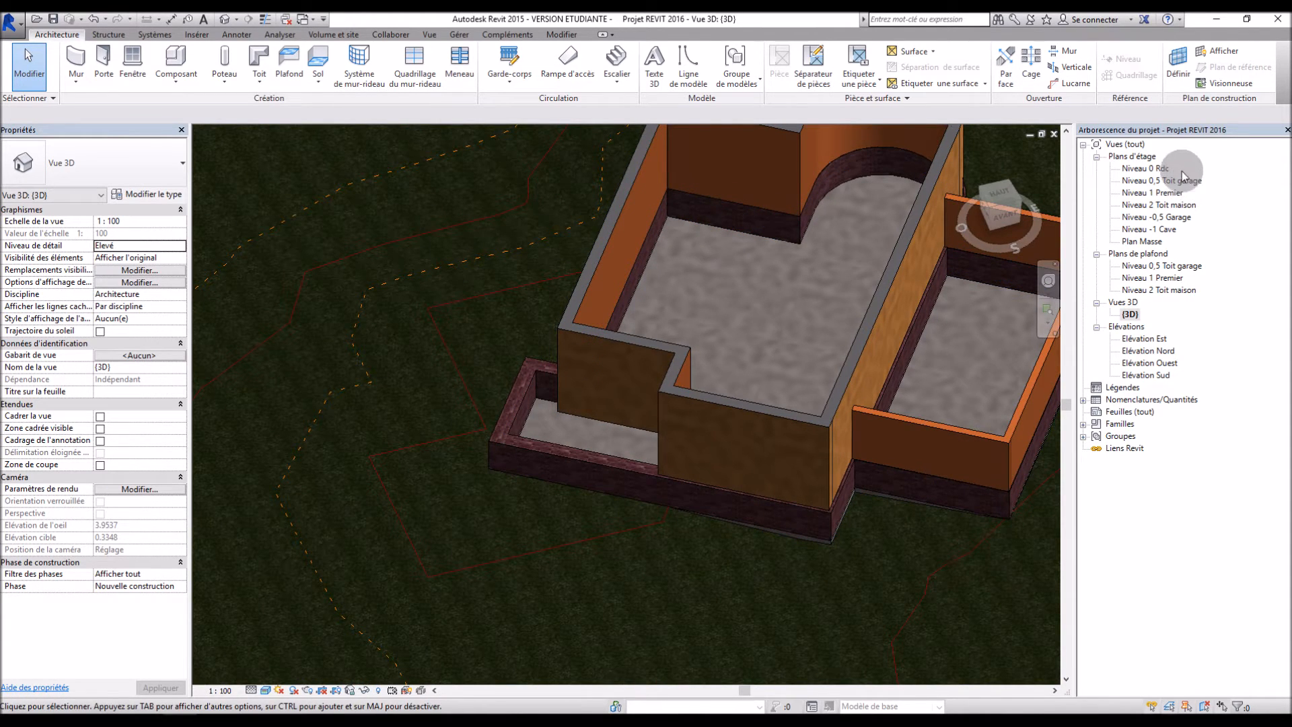
Start a floor in the Niveau 0 Rdc plan using the type Dalle en béton - 250 mm Carrelage
double_click(1152, 169)
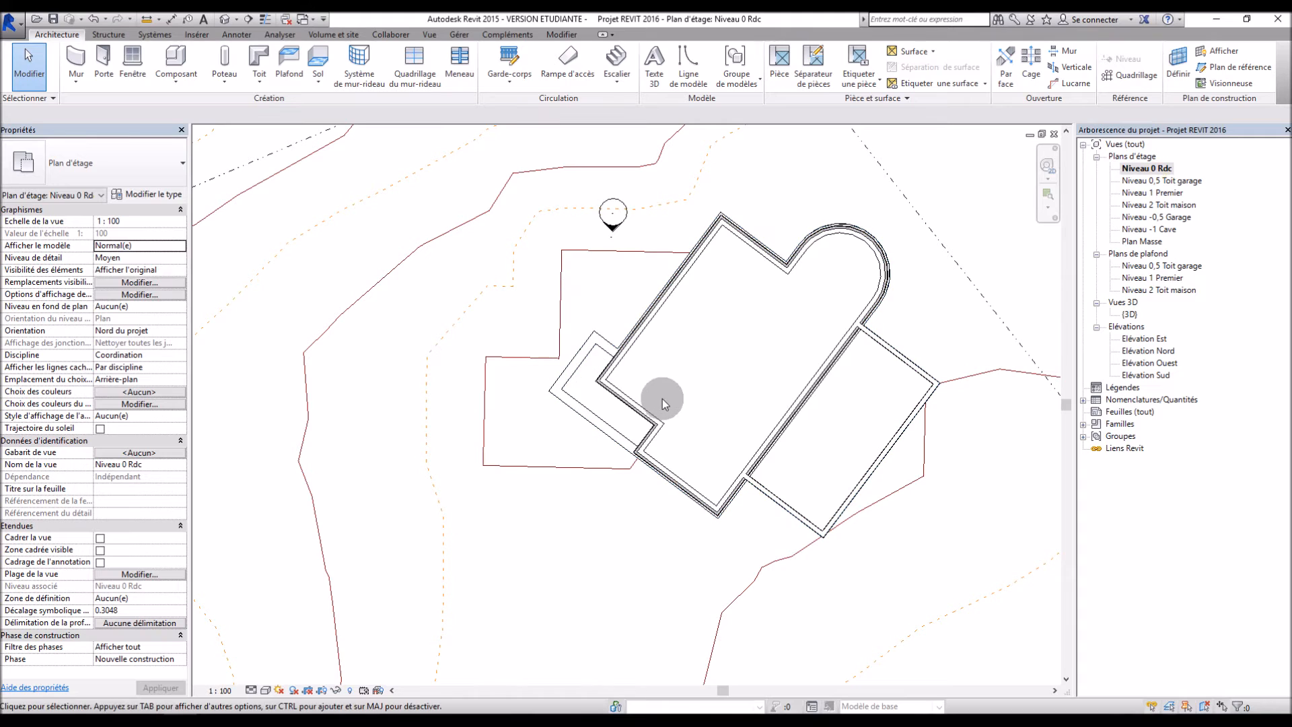
scroll(666, 398, up, 3)
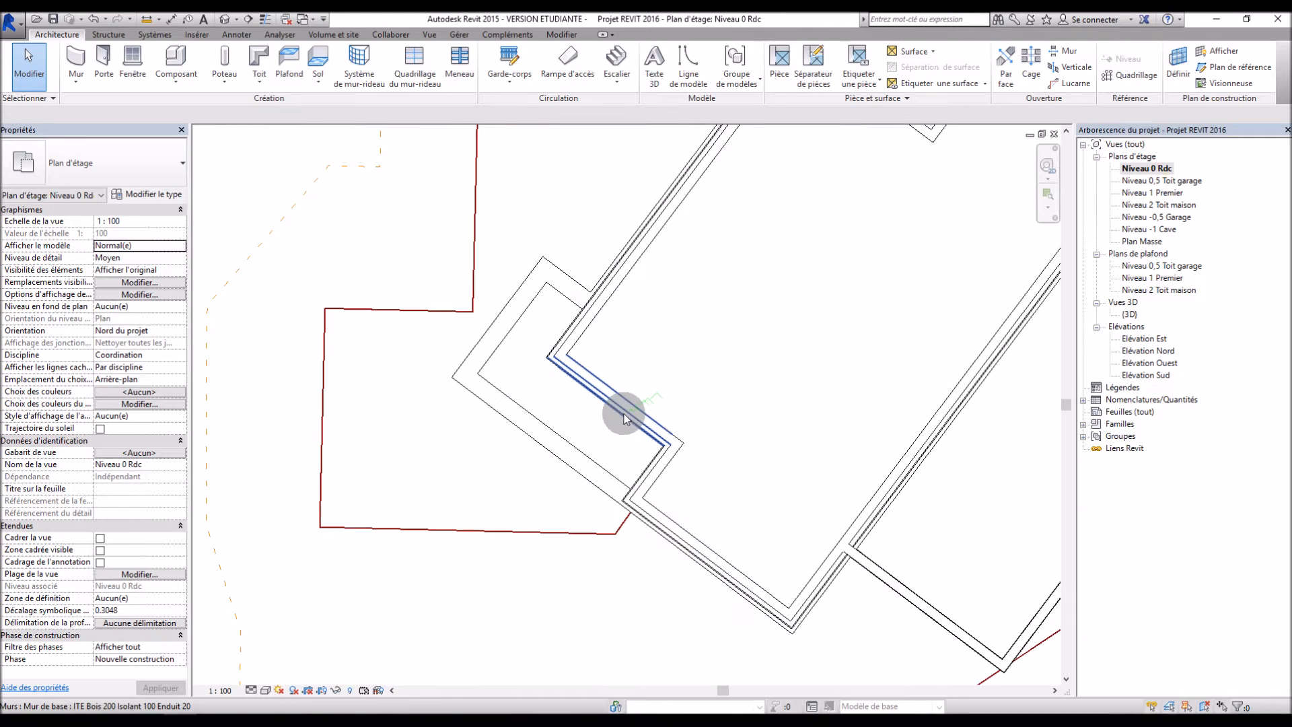
click(322, 85)
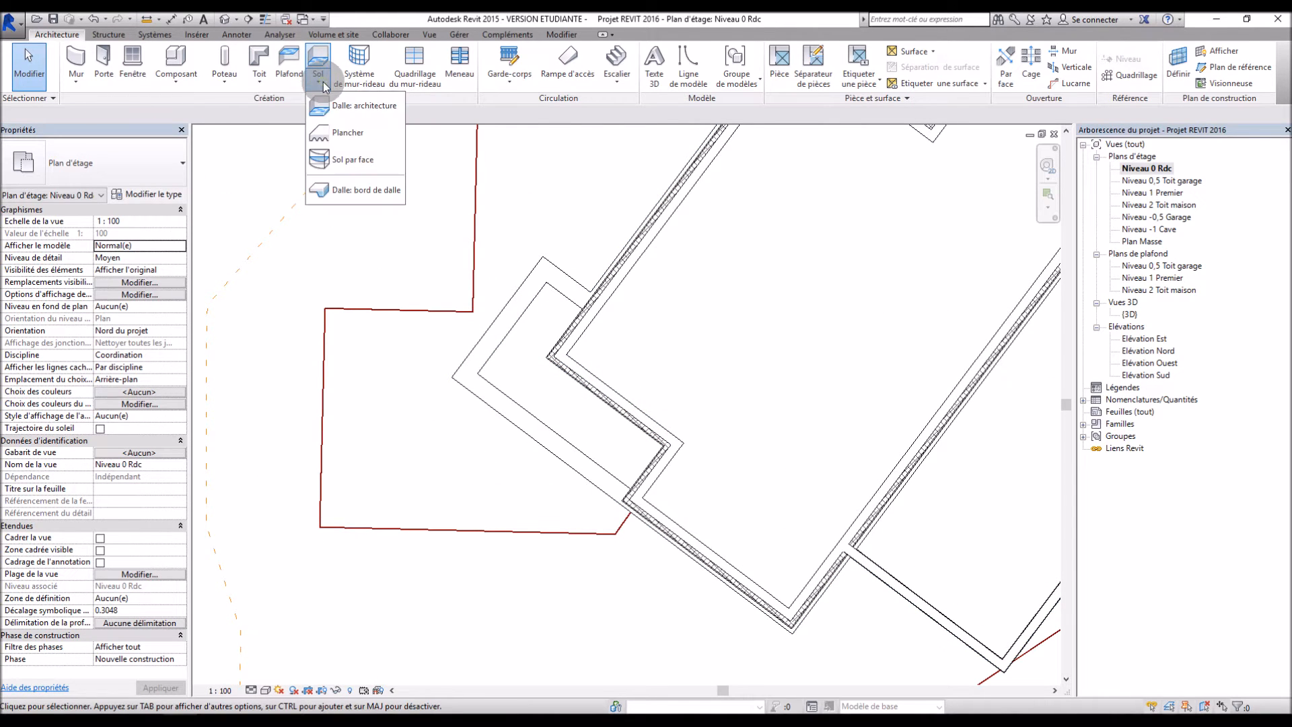
click(345, 133)
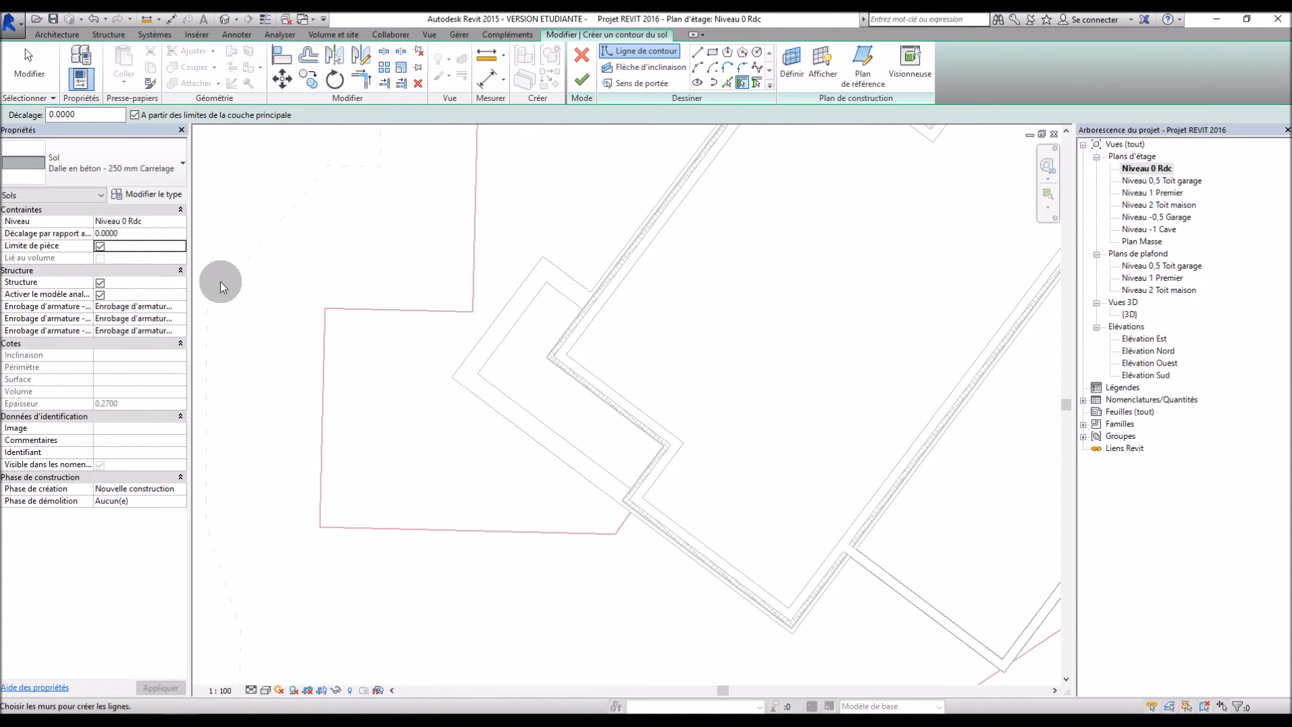
click(104, 178)
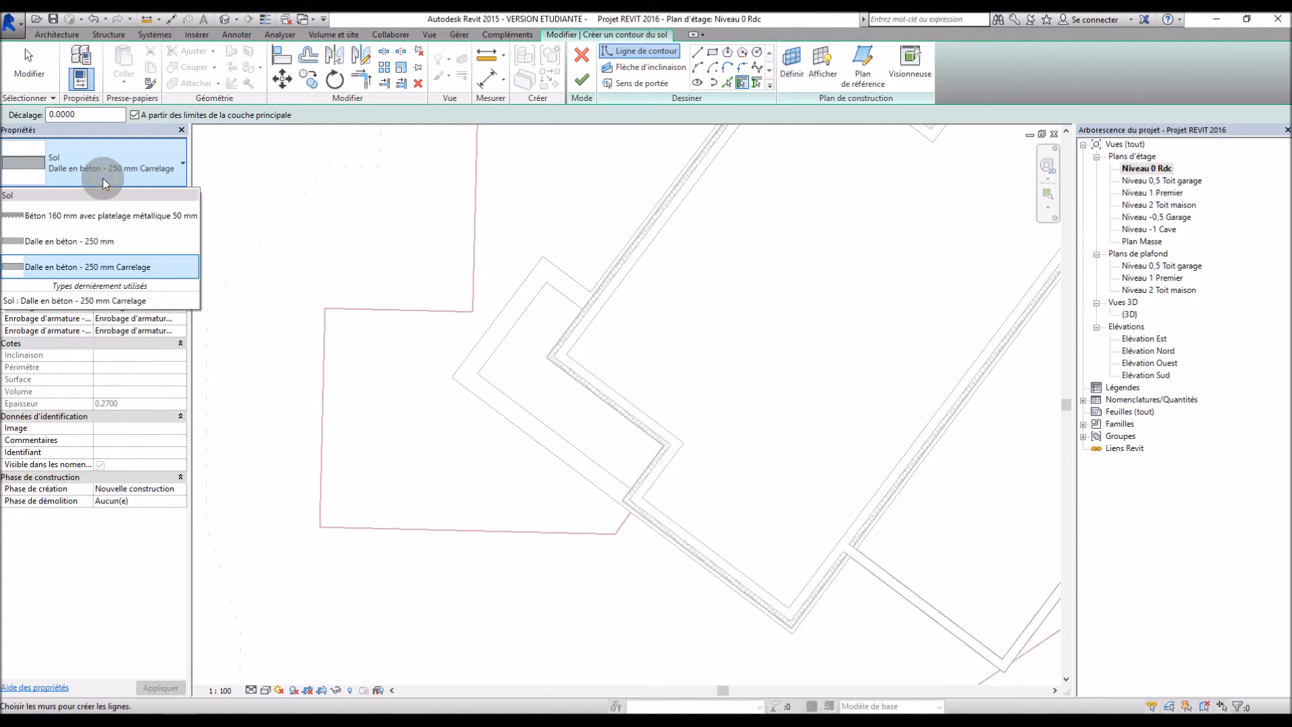
mouse_move(133, 272)
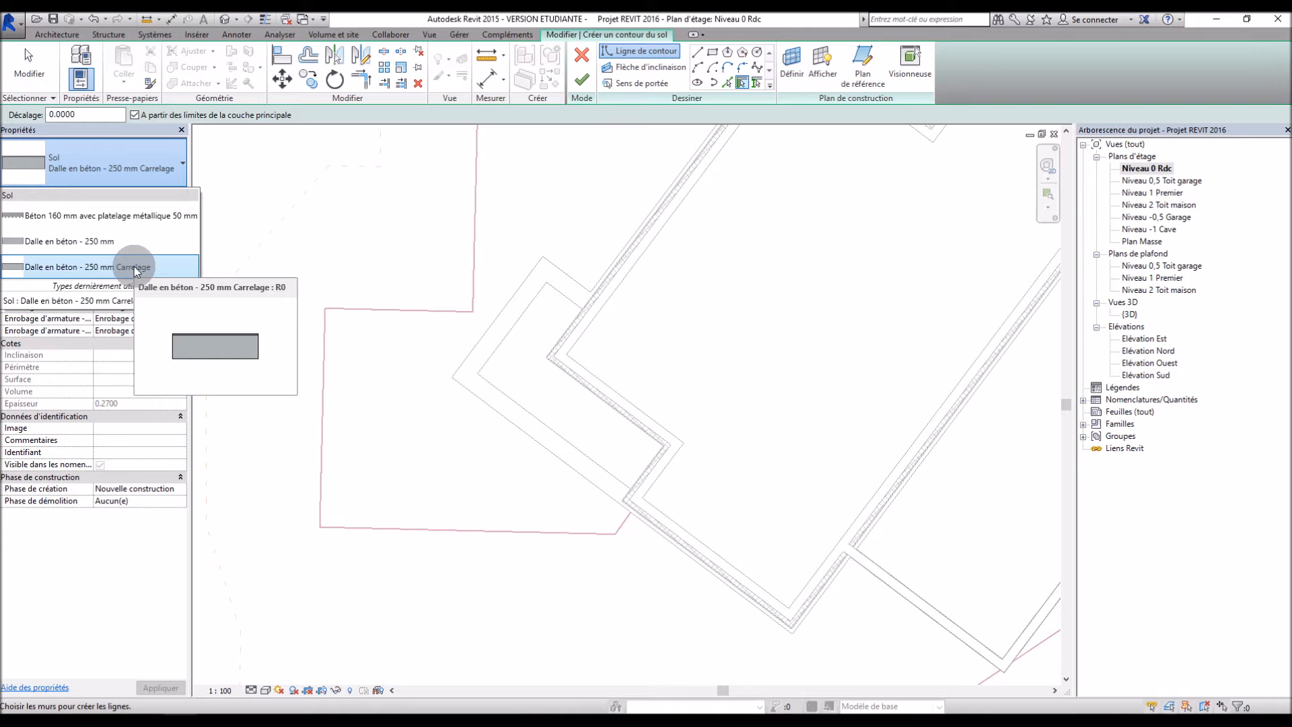
click(134, 267)
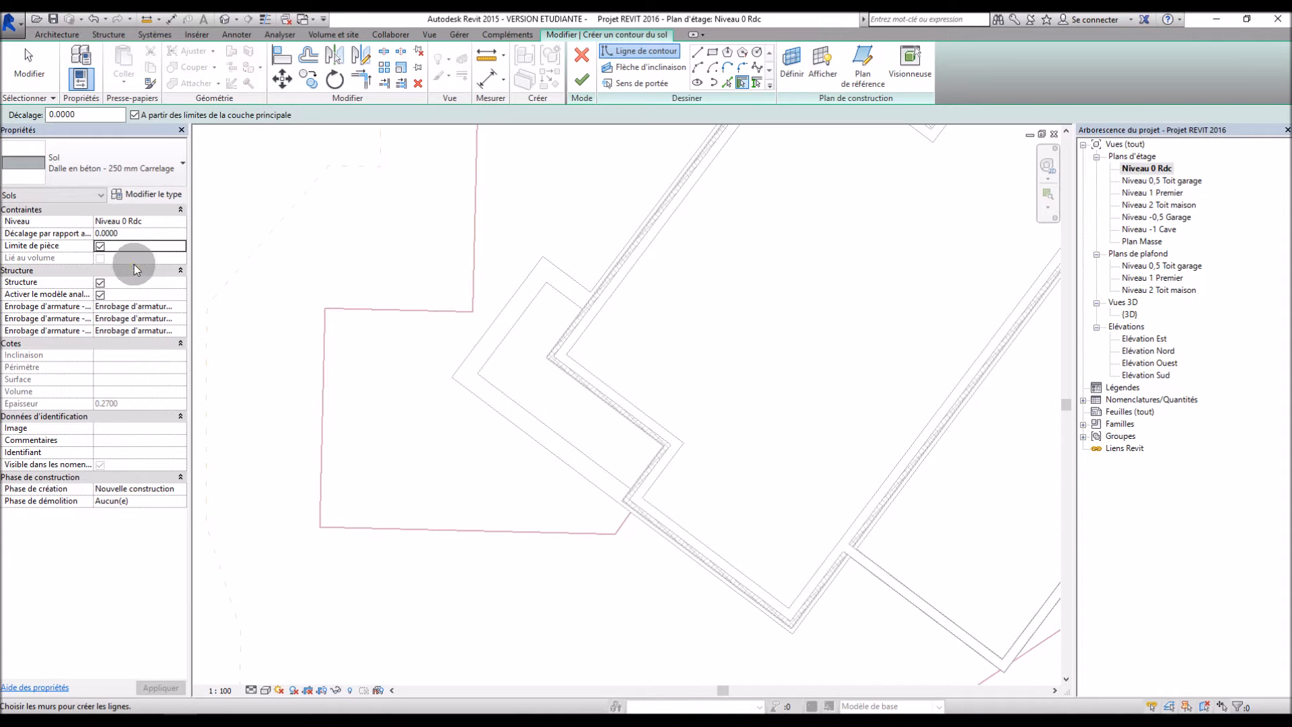
Examine the floor type's layer structure, search the material library for "carrelage", and leave the dialogs without applying anything
click(155, 194)
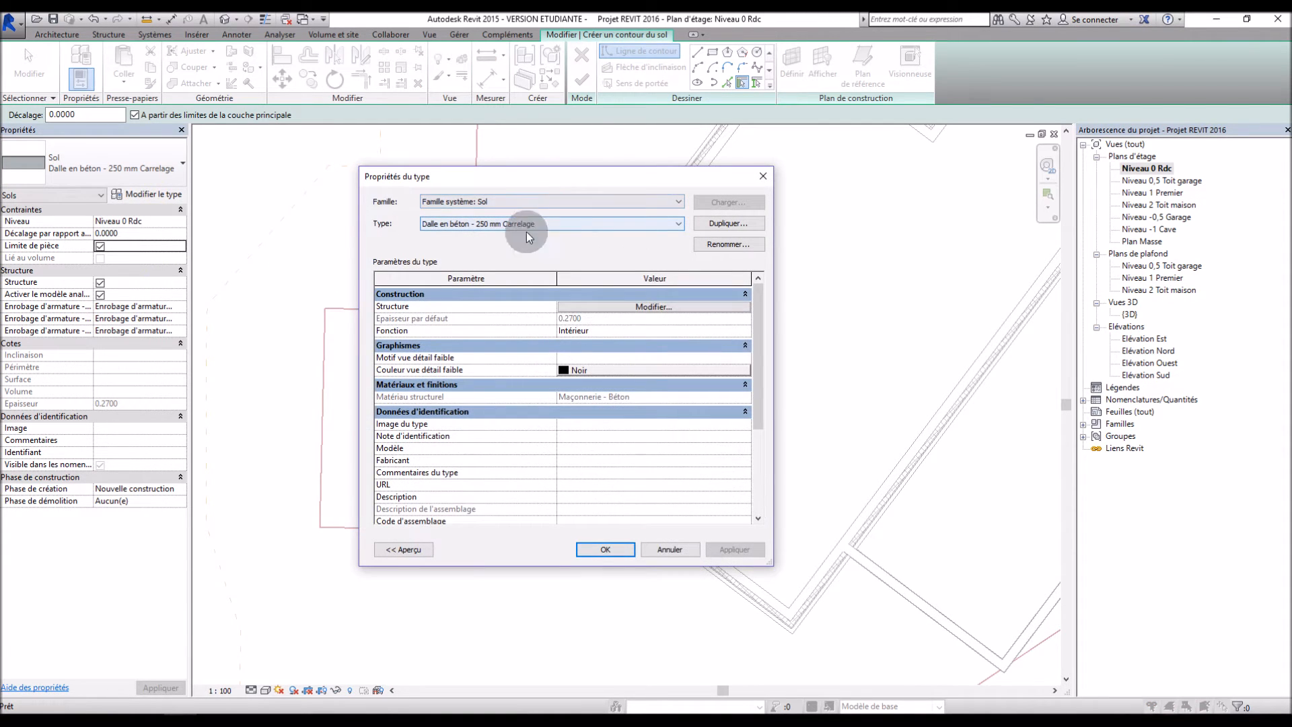
click(646, 307)
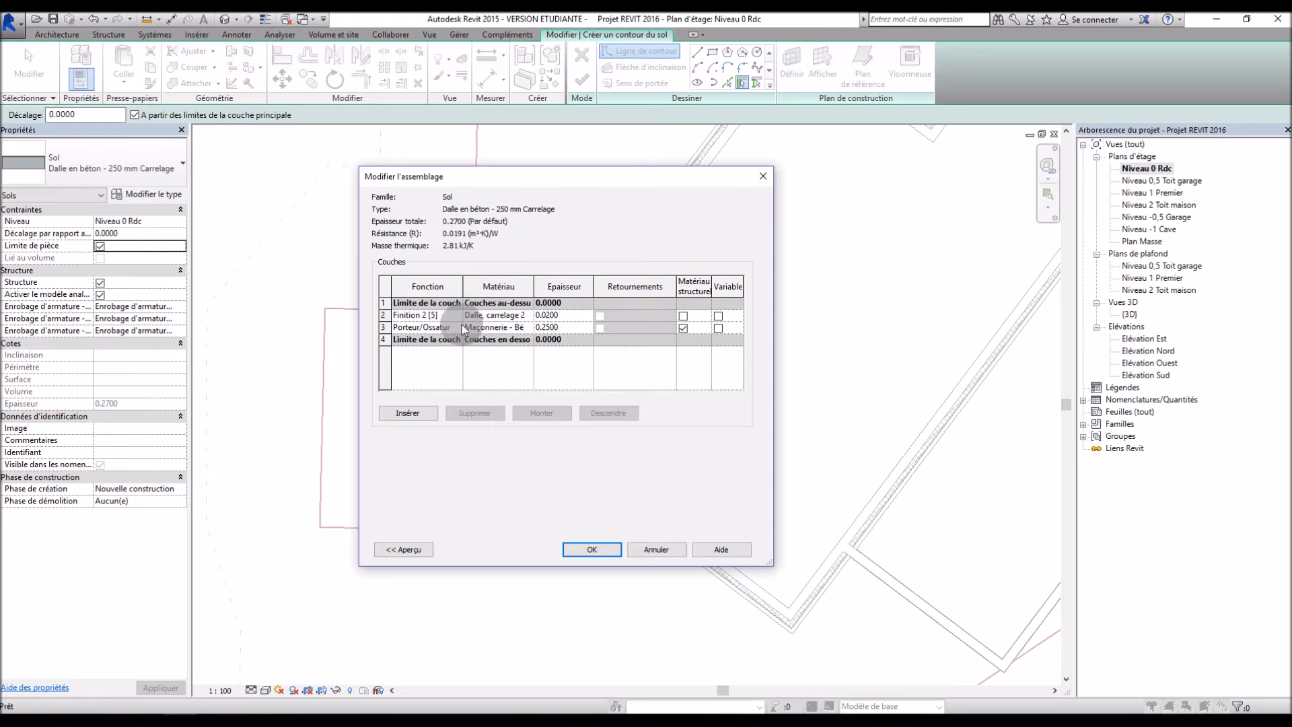
click(530, 316)
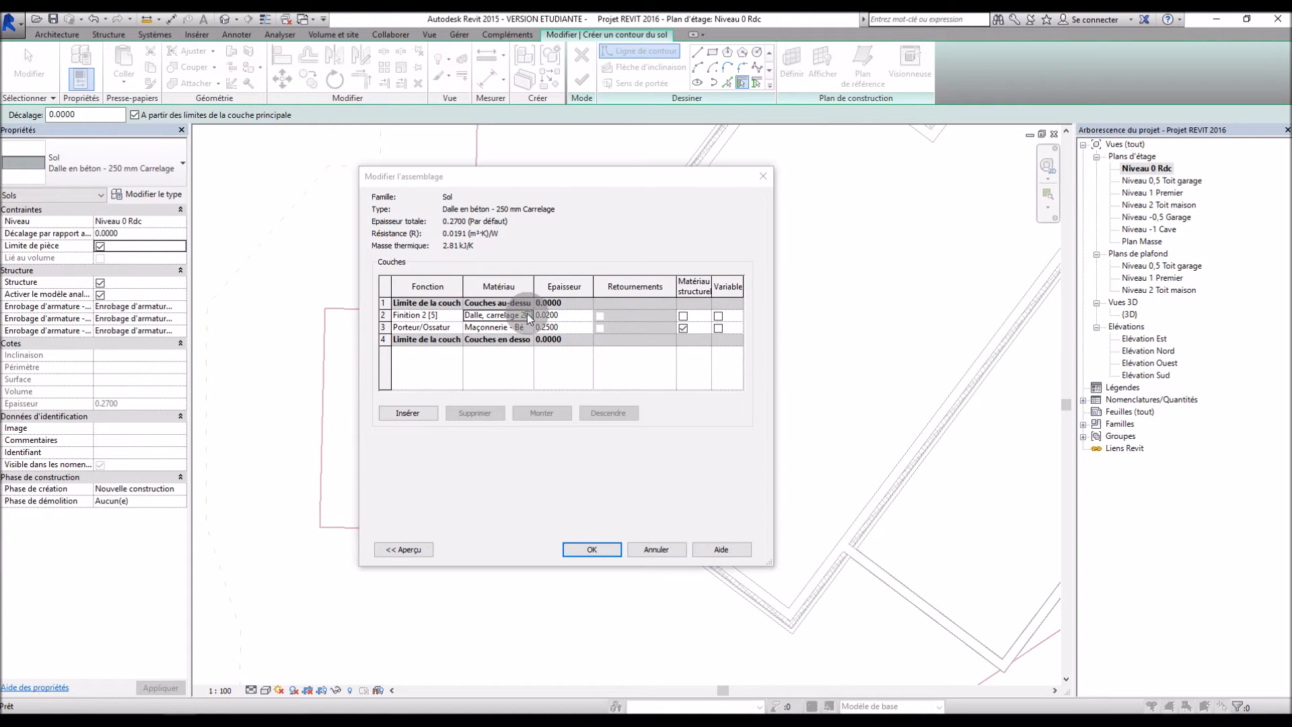
click(529, 315)
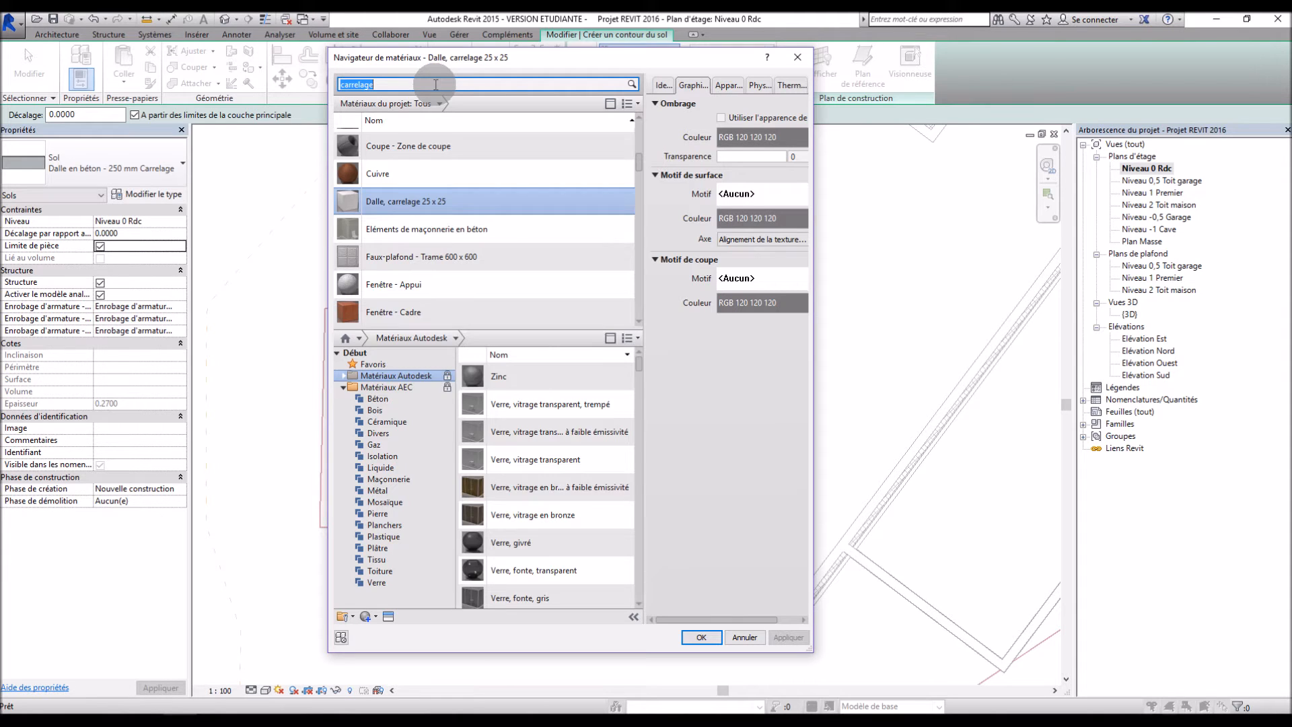
key(Return)
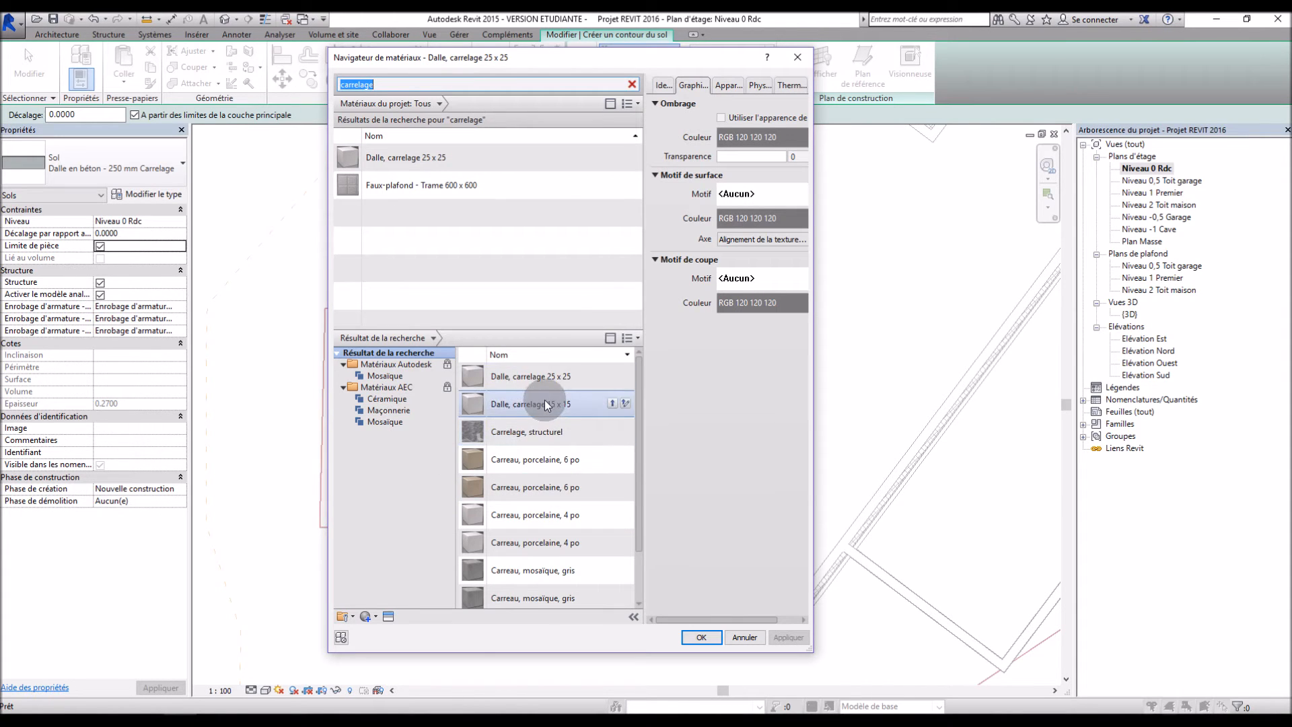
click(613, 376)
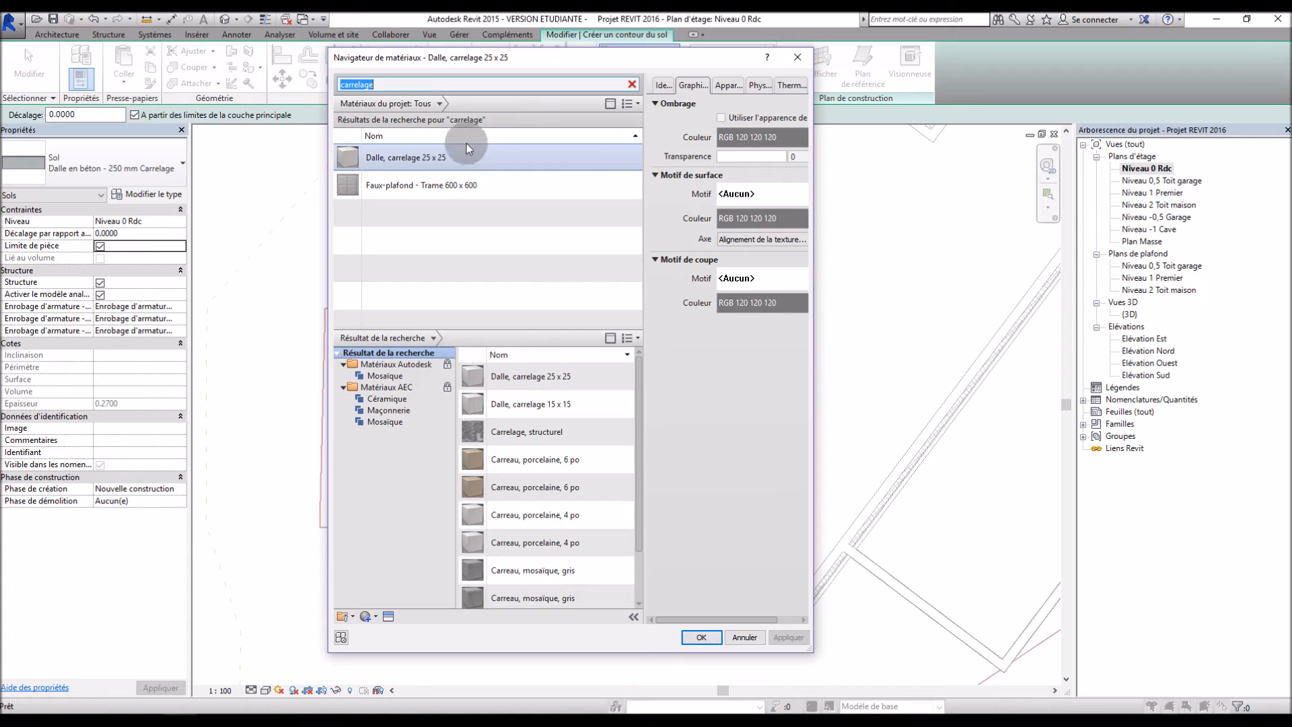
click(759, 640)
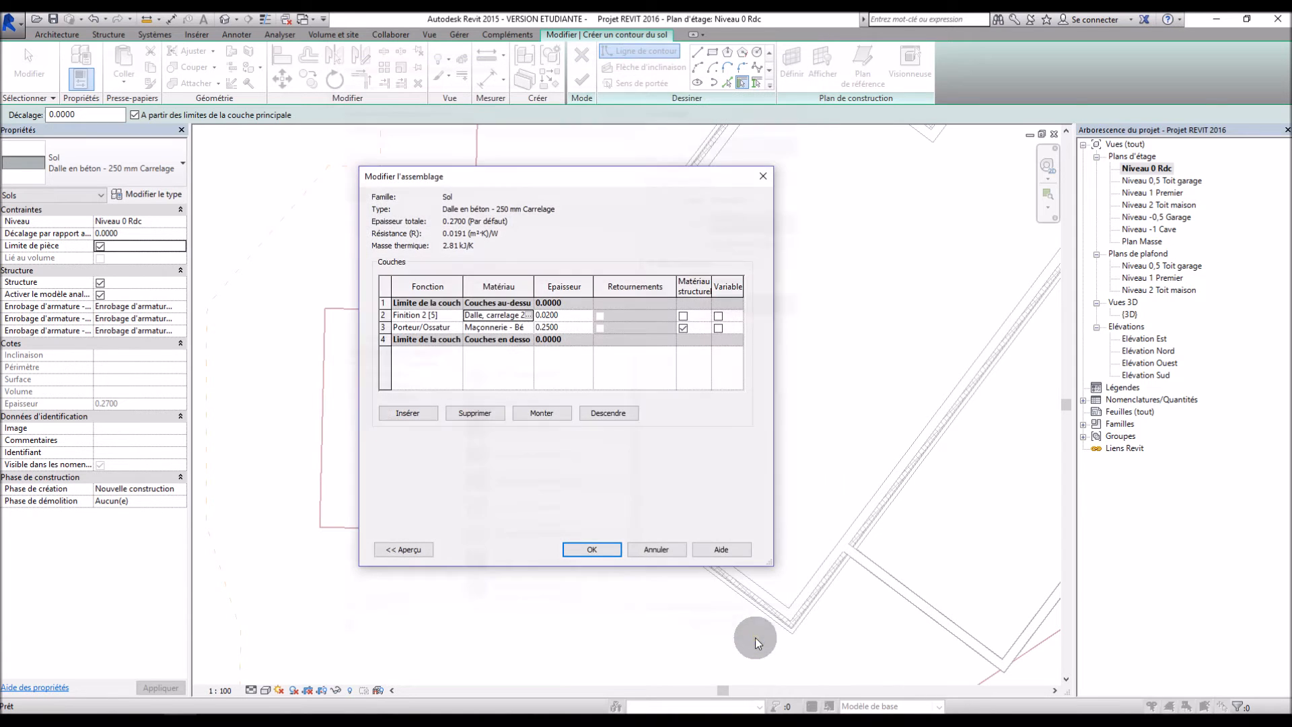
click(665, 552)
click(675, 549)
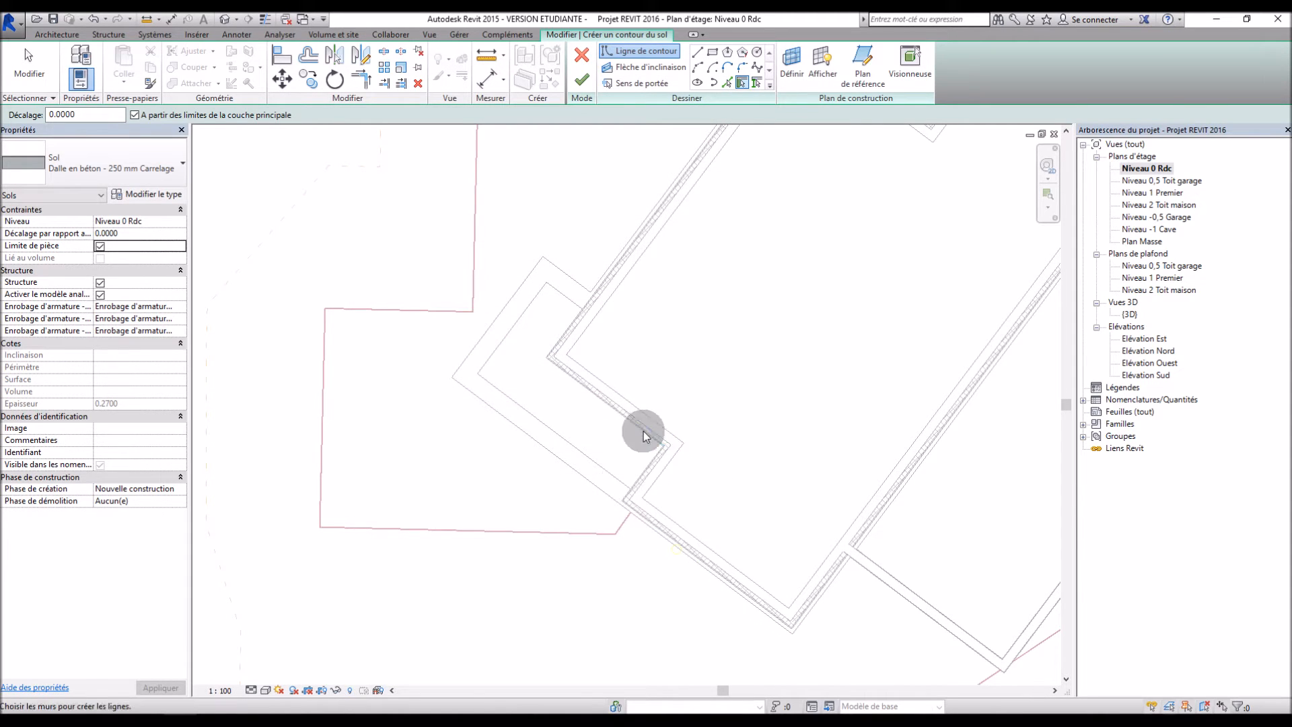
Sketch floor contour lines by picking the brick base walls and timber walls around the recessed western corner
scroll(583, 430, up, 3)
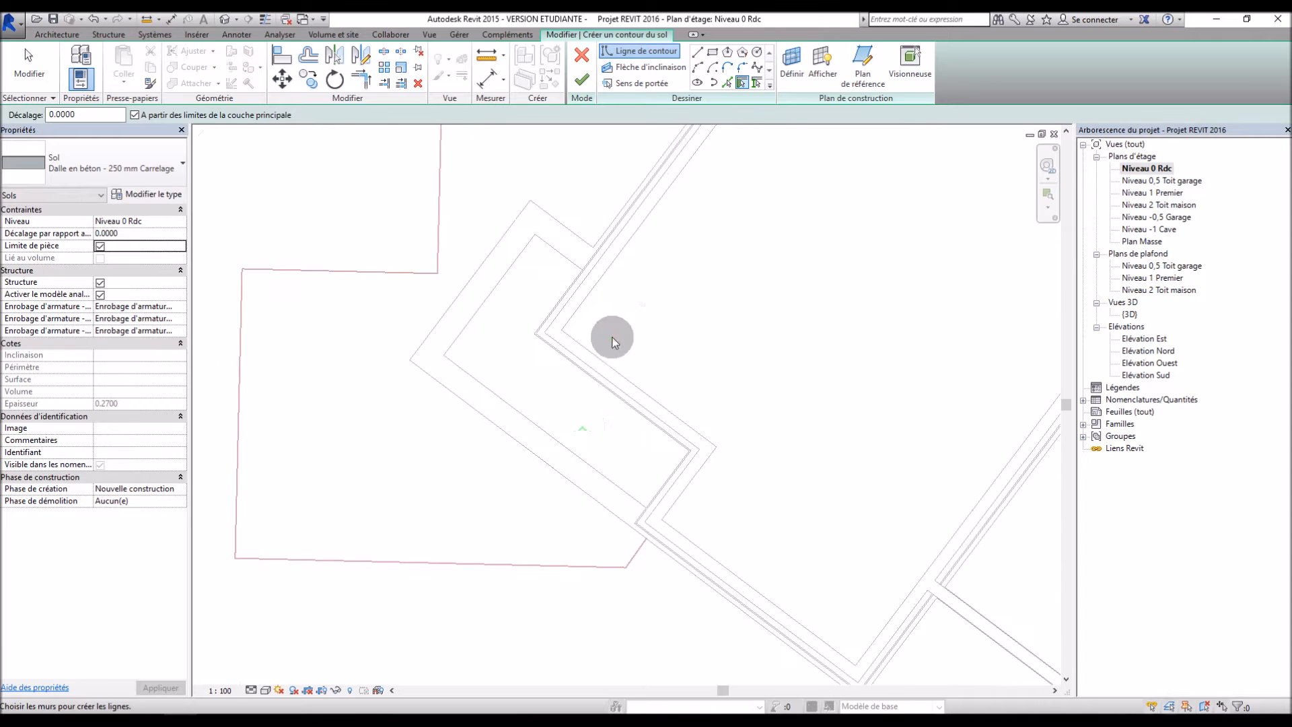
click(743, 83)
click(521, 251)
click(559, 248)
click(509, 409)
click(669, 475)
click(649, 410)
click(576, 299)
scroll(637, 352, down, 3)
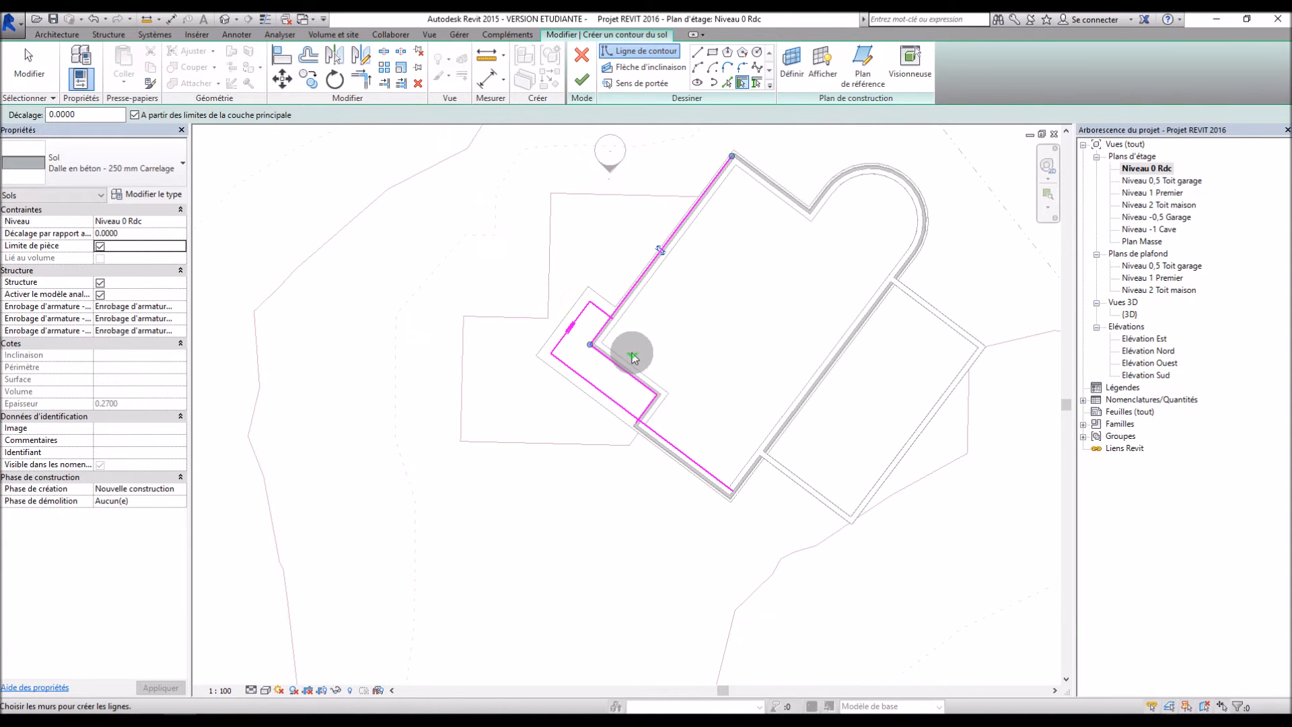
key(Escape)
Replace the overlong southwestern contour line with a straight line from the western corner to the recess's short return wall
scroll(651, 418, up, 2)
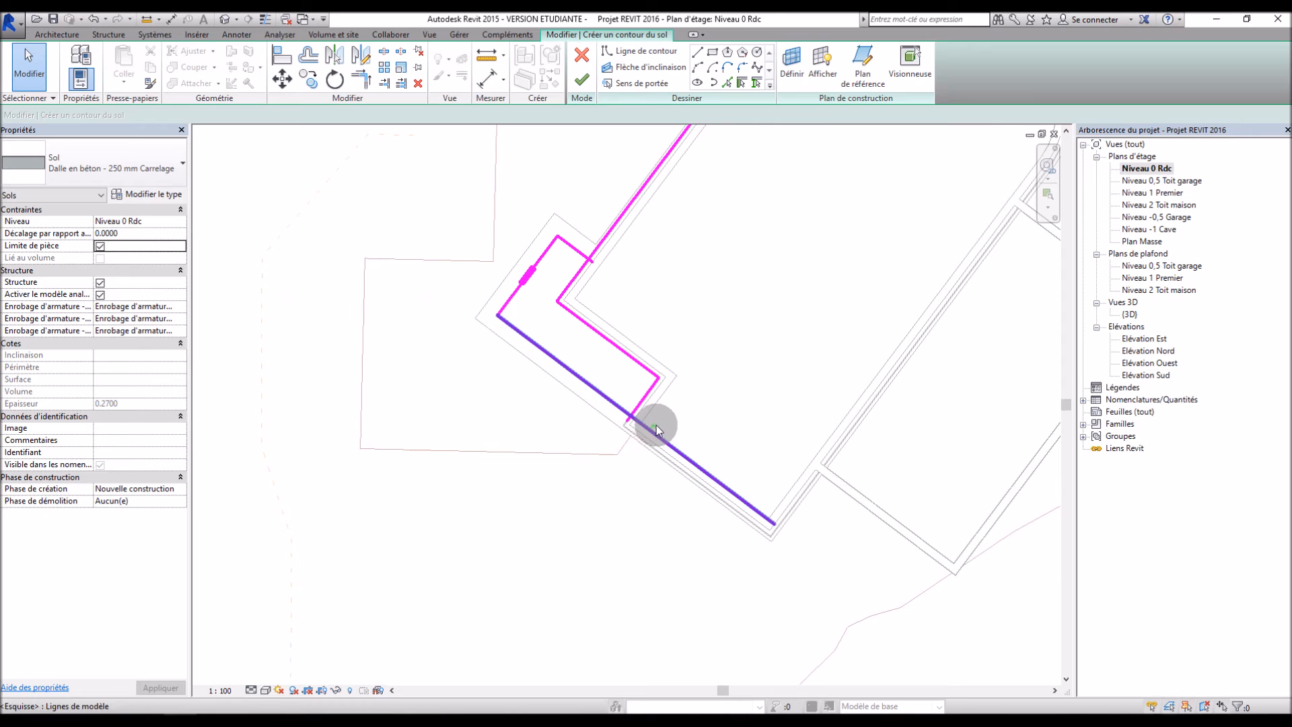
click(653, 434)
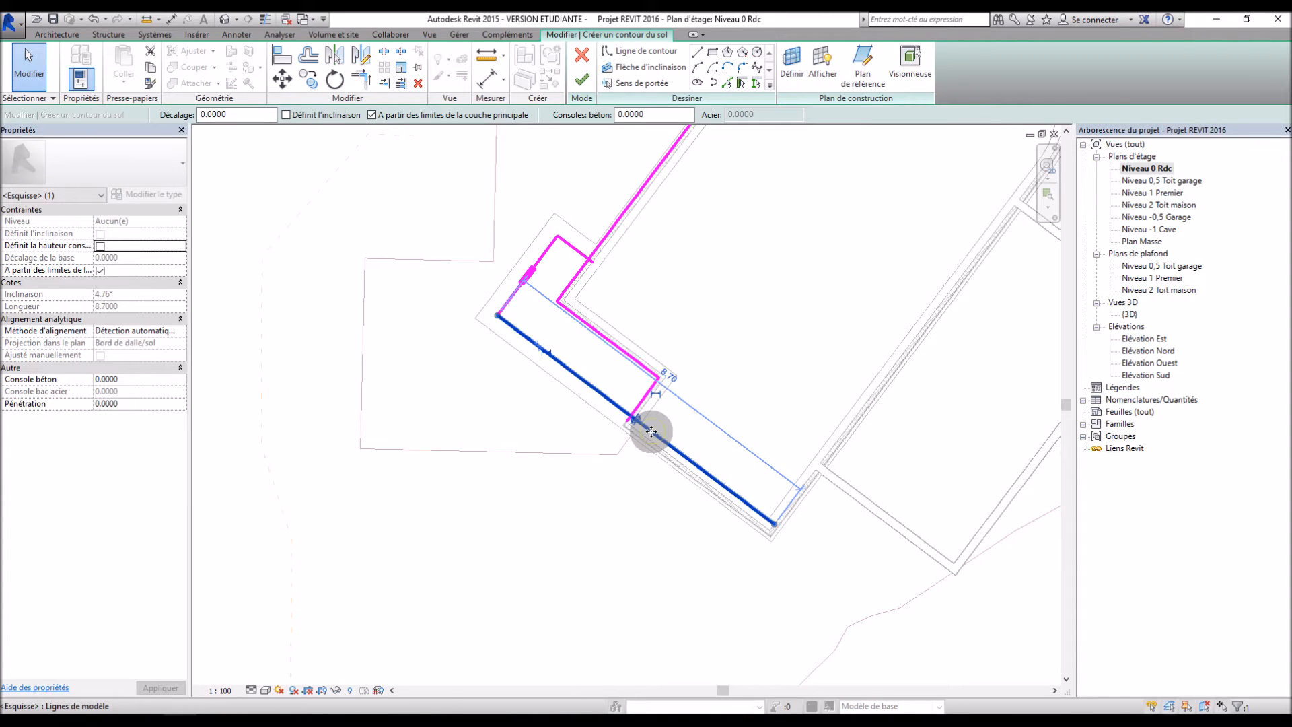
key(Delete)
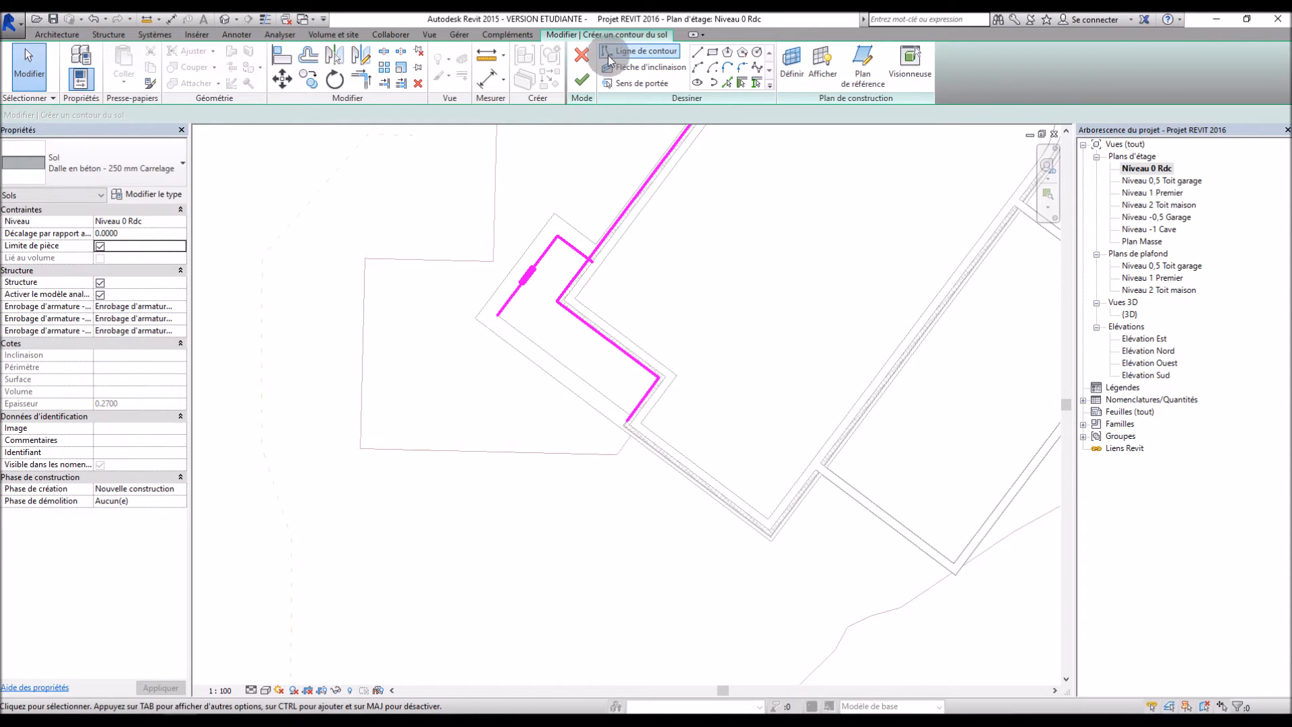
click(695, 58)
click(497, 315)
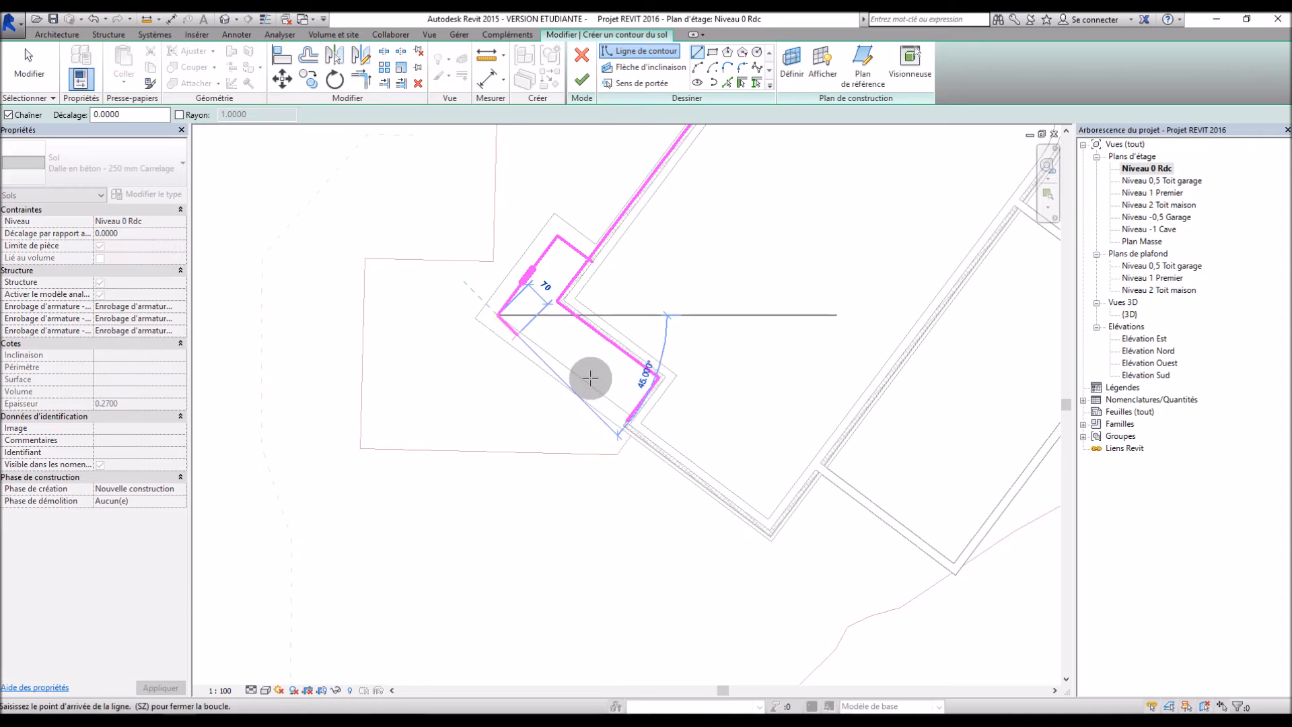
click(629, 415)
scroll(630, 417, up, 5)
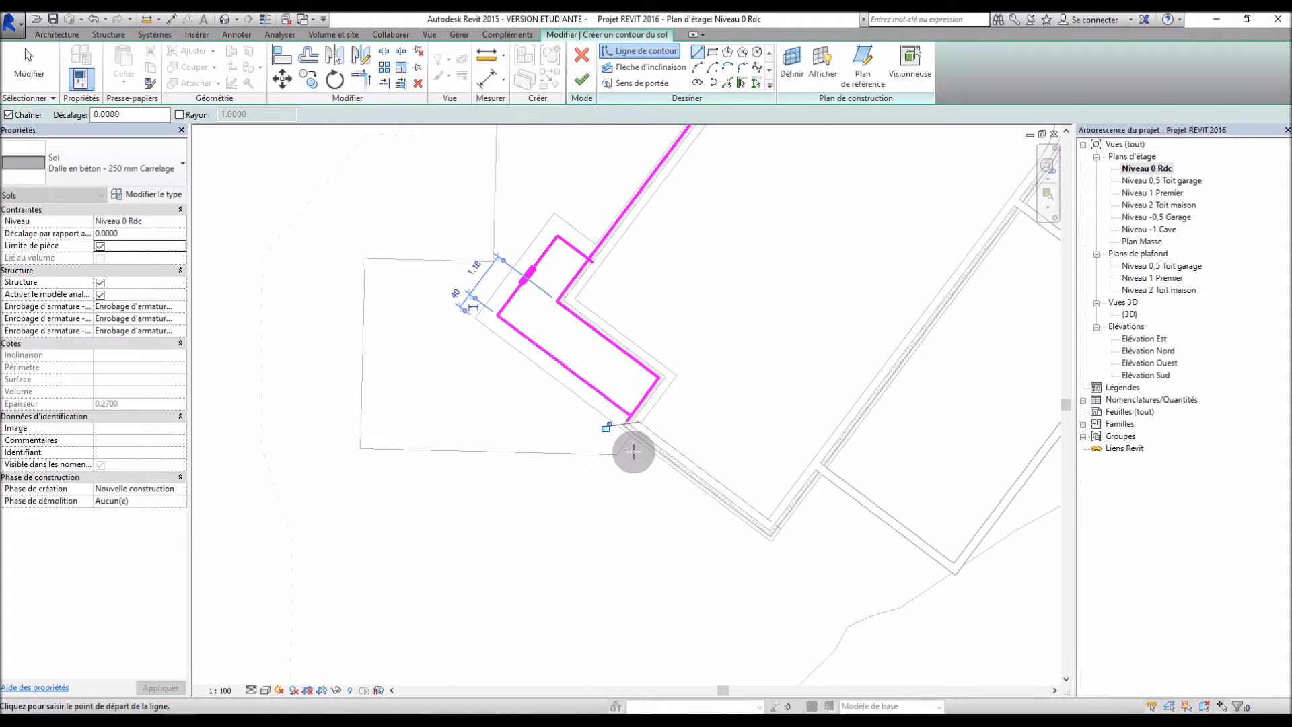
key(Escape)
Adjust the ends of the return-wall and northwestern contour lines to meet their neighbours, closing the L-shaped outline
click(629, 384)
drag(630, 384, 631, 383)
scroll(631, 383, down, 4)
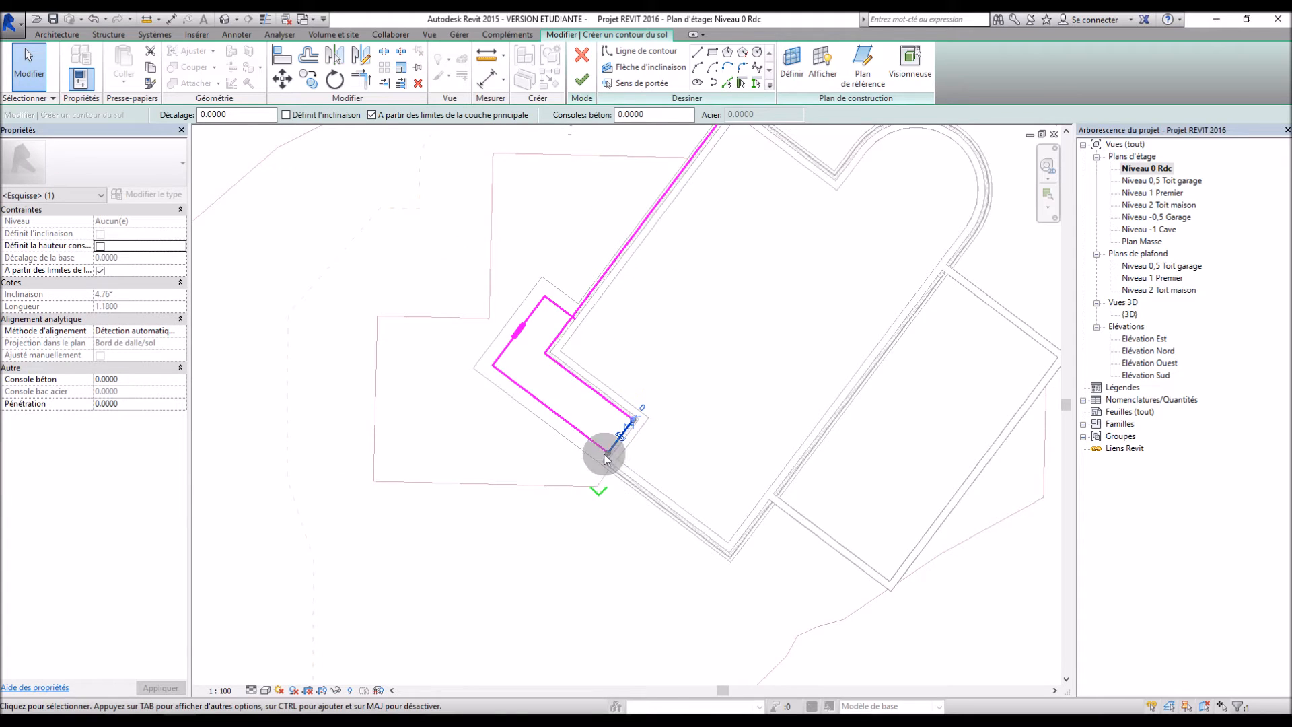
click(712, 173)
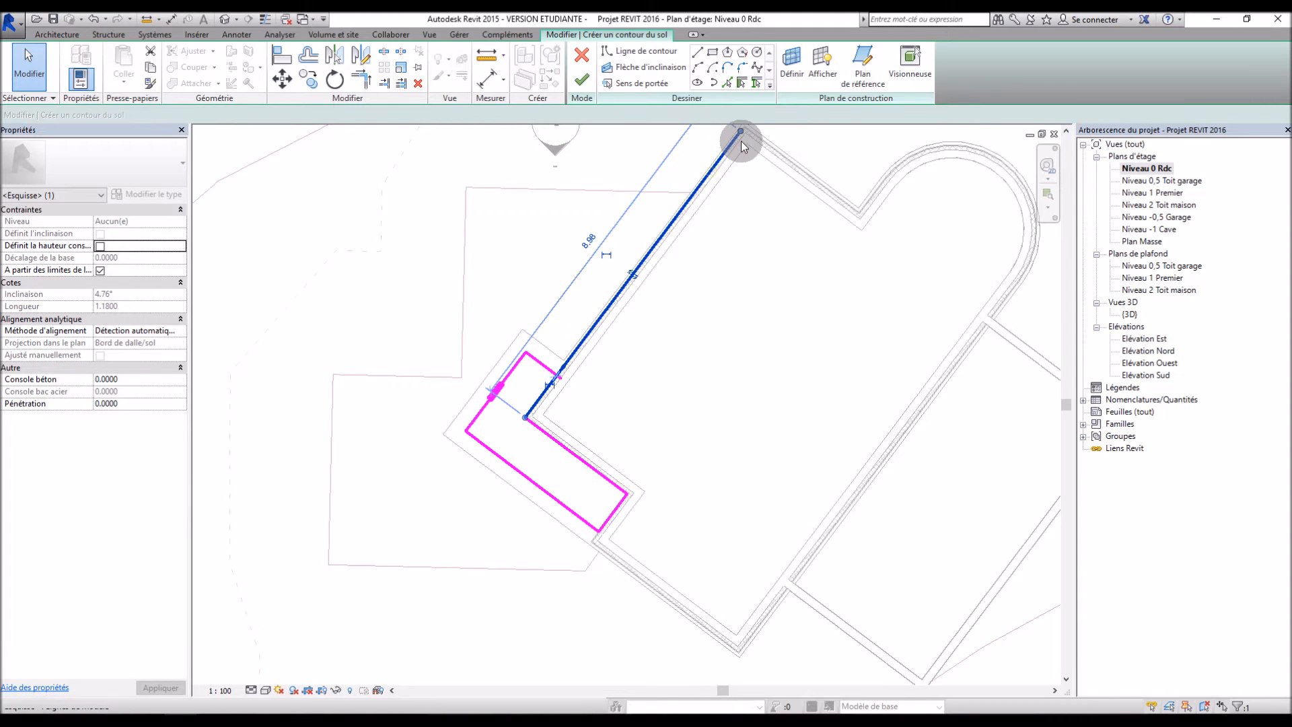
mouse_move(745, 139)
mouse_down()
mouse_move(627, 264)
mouse_move(562, 371)
mouse_up()
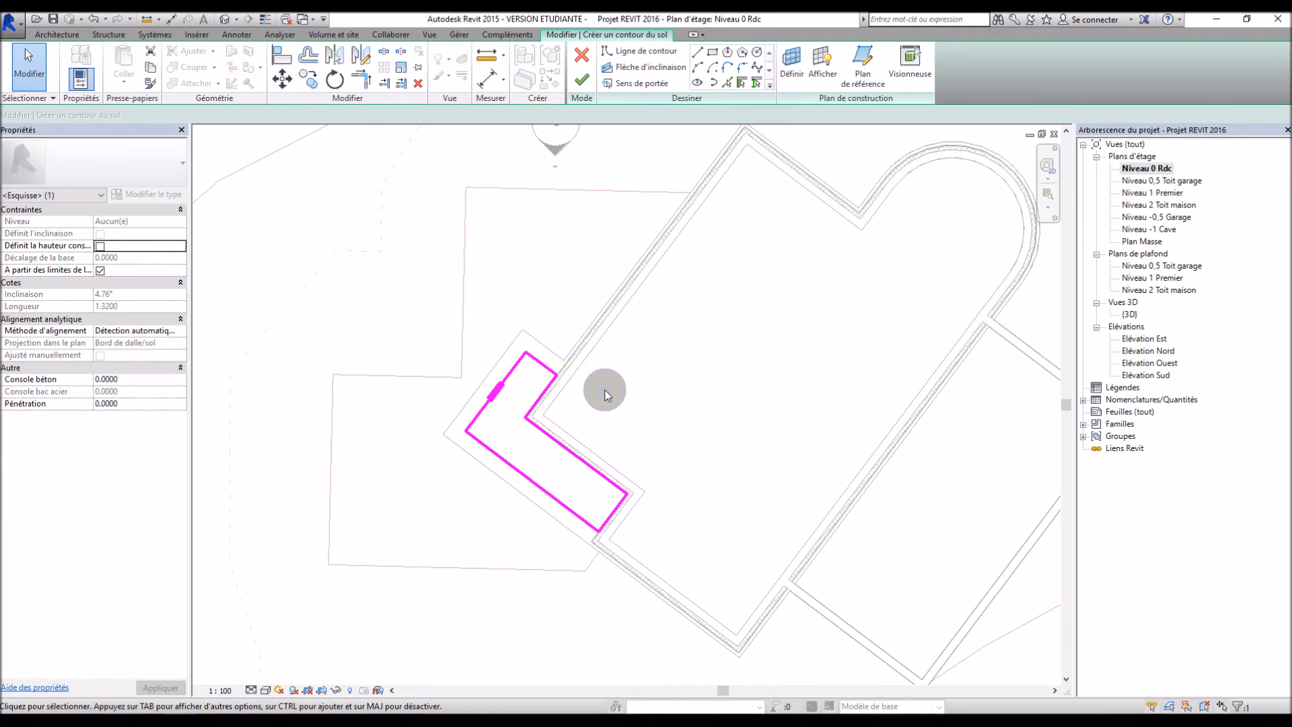
click(604, 390)
scroll(559, 380, up, 3)
scroll(615, 363, down, 3)
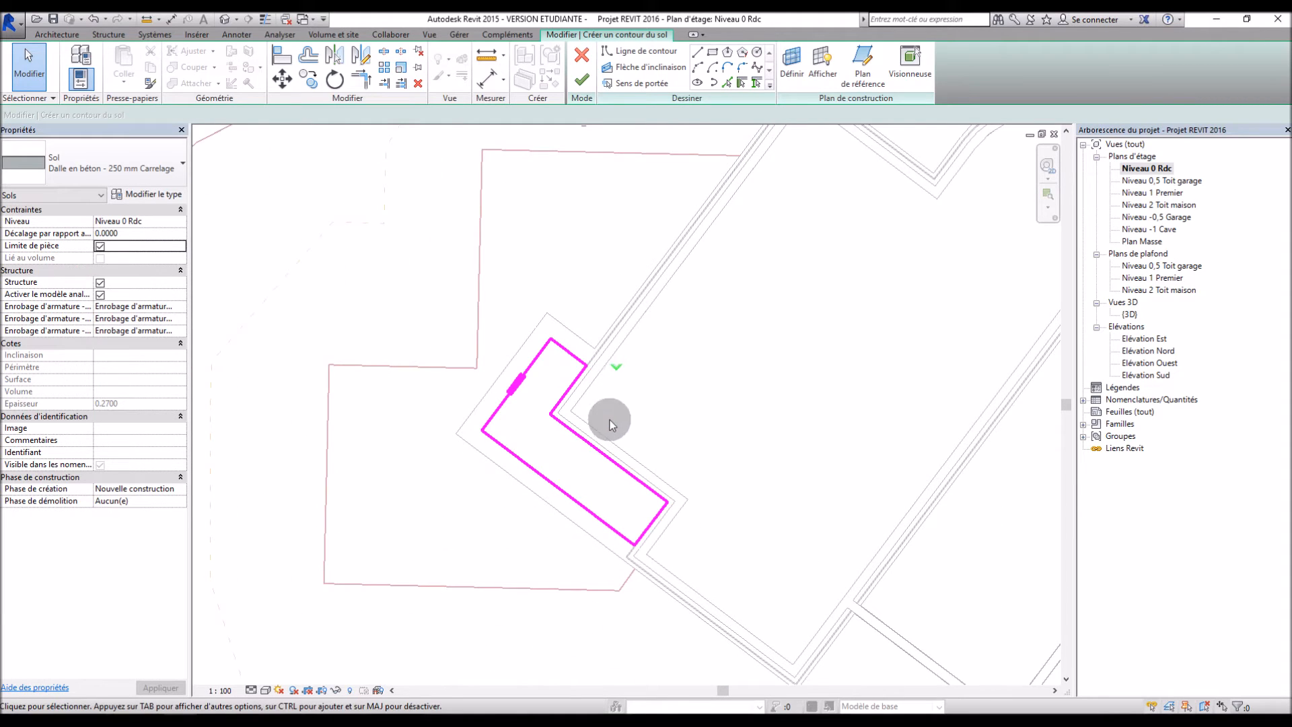
scroll(504, 559, up, 3)
scroll(495, 353, down, 2)
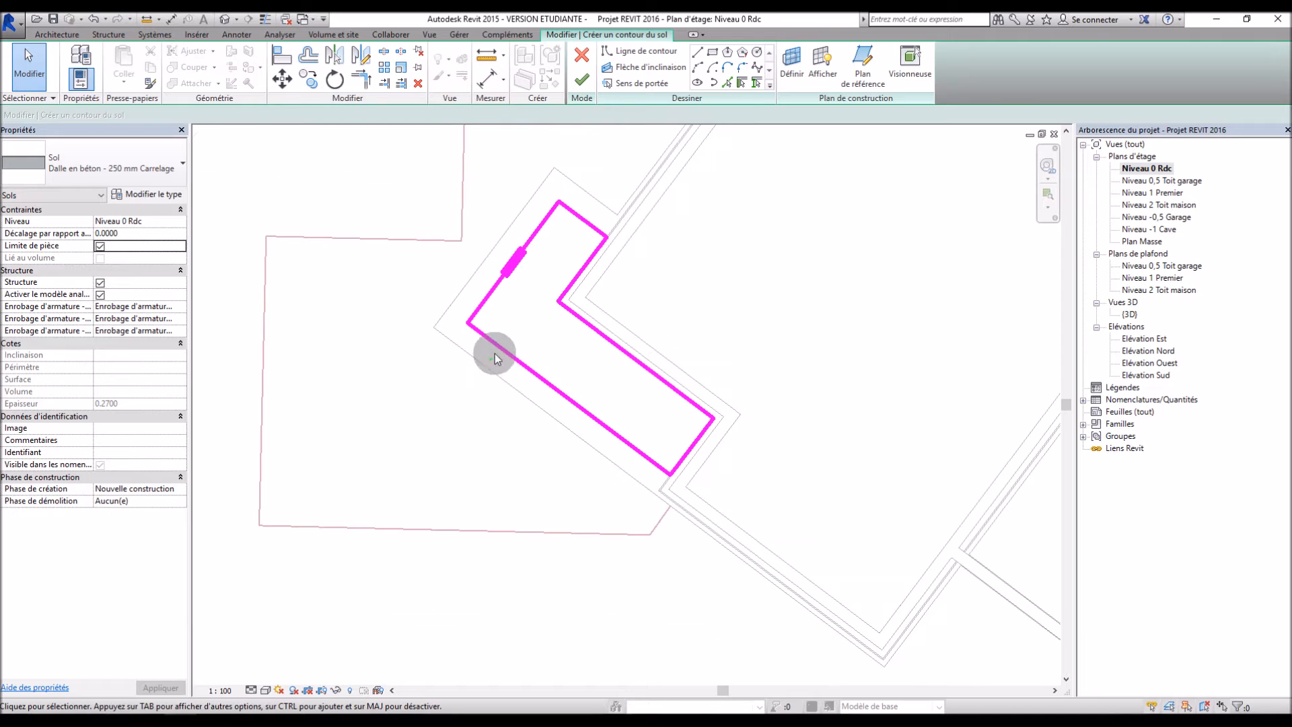
Shift the contour lines along the recess walls to the walls' inner faces and finish the floor sketch
click(589, 259)
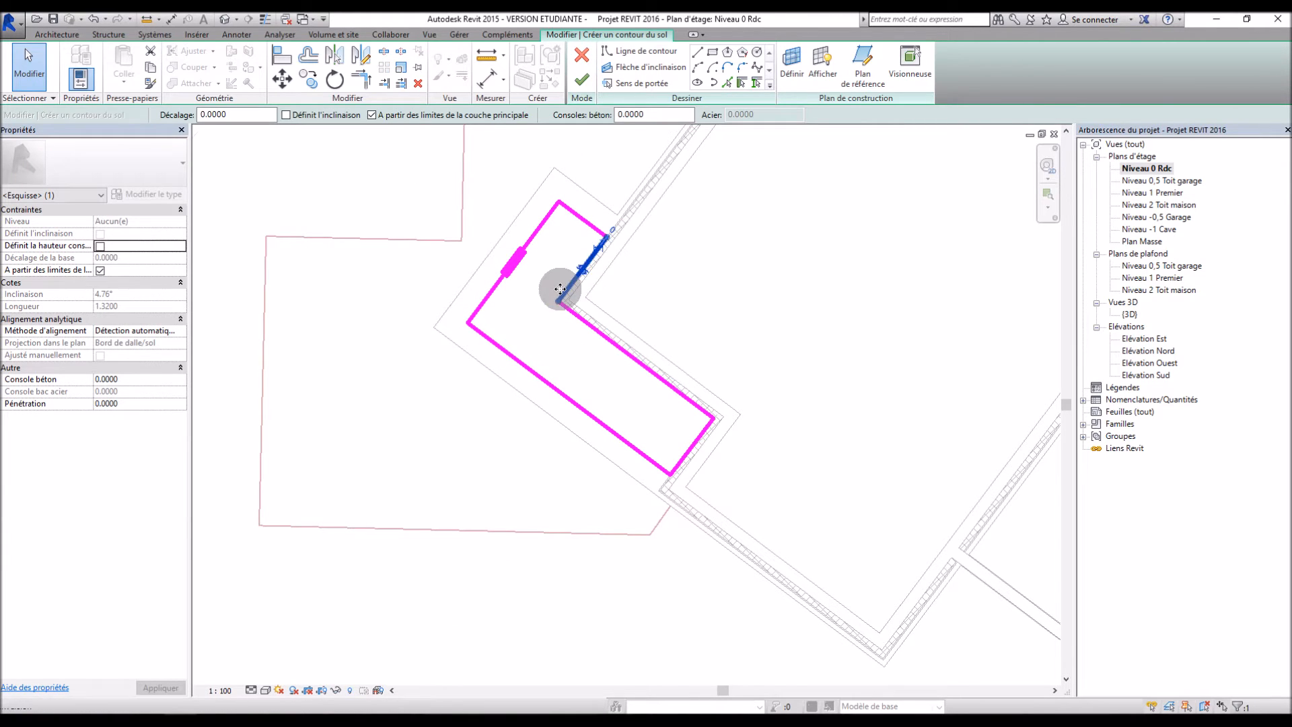
drag(589, 273, 595, 296)
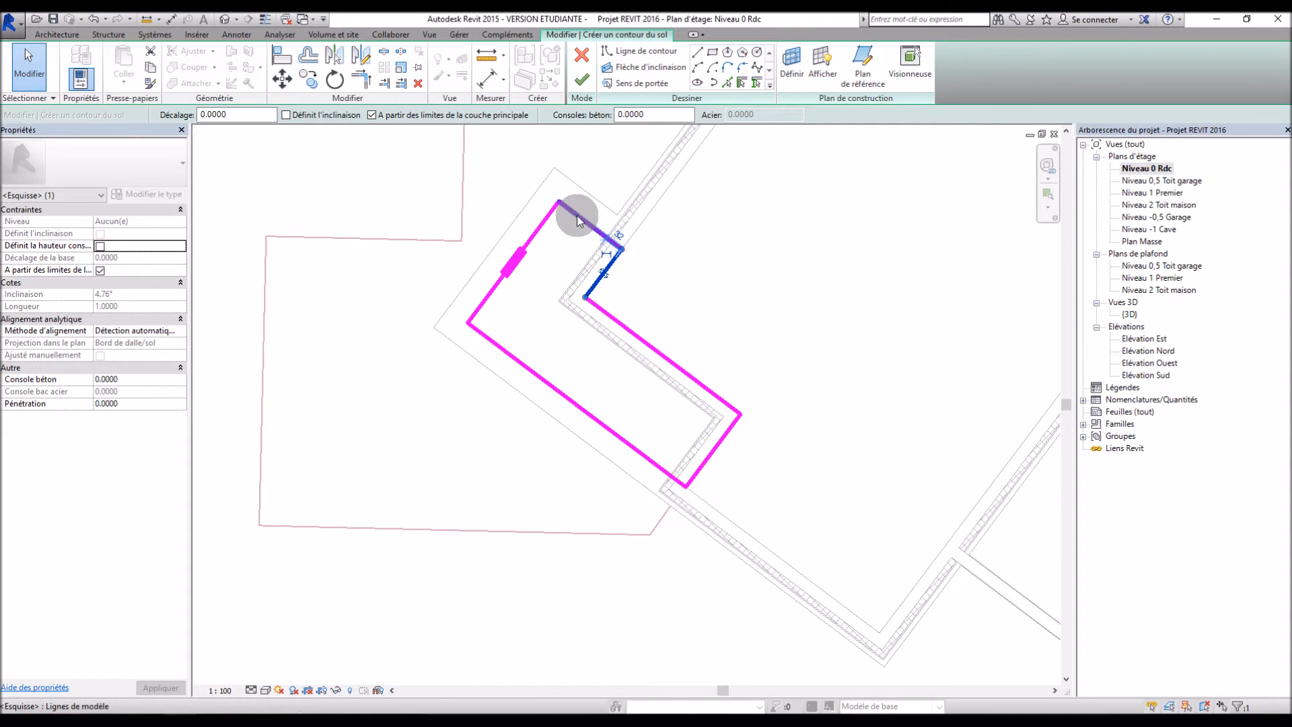
click(581, 79)
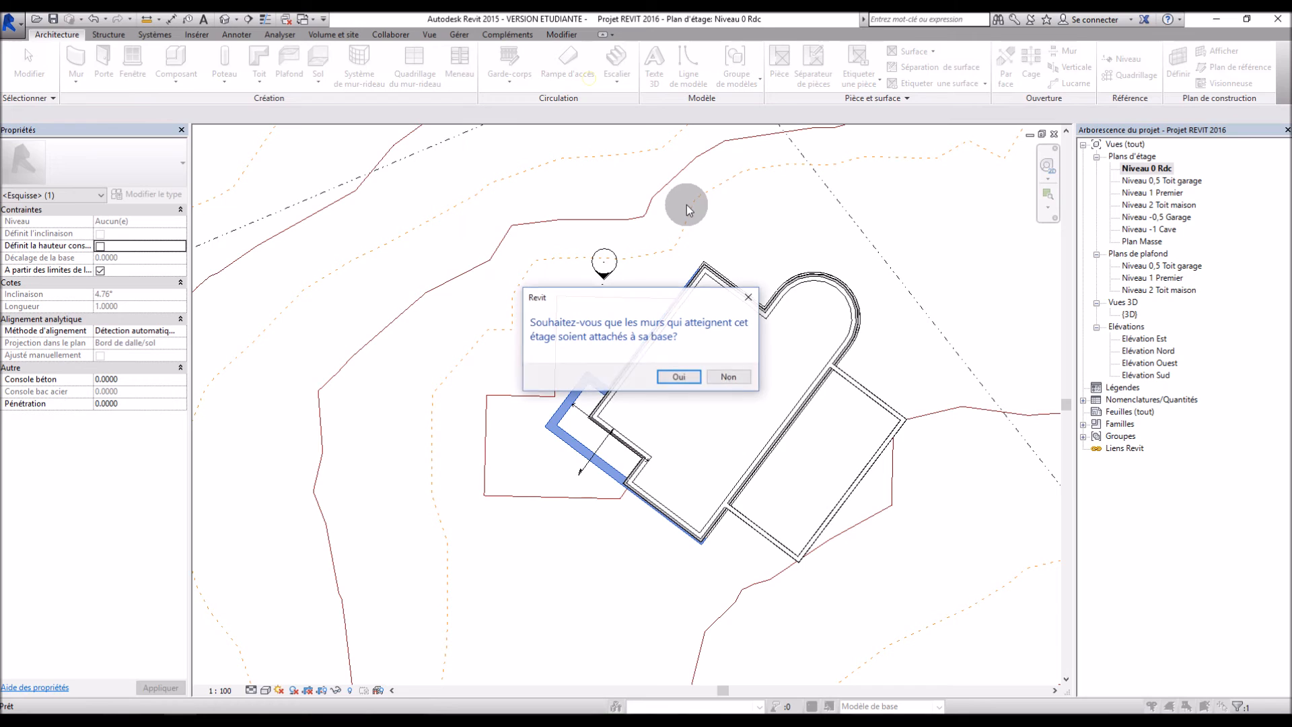
Decline attaching the walls to the floor's base, but accept joining the geometry and removing the overlapped volume from the walls
drag(662, 294, 486, 204)
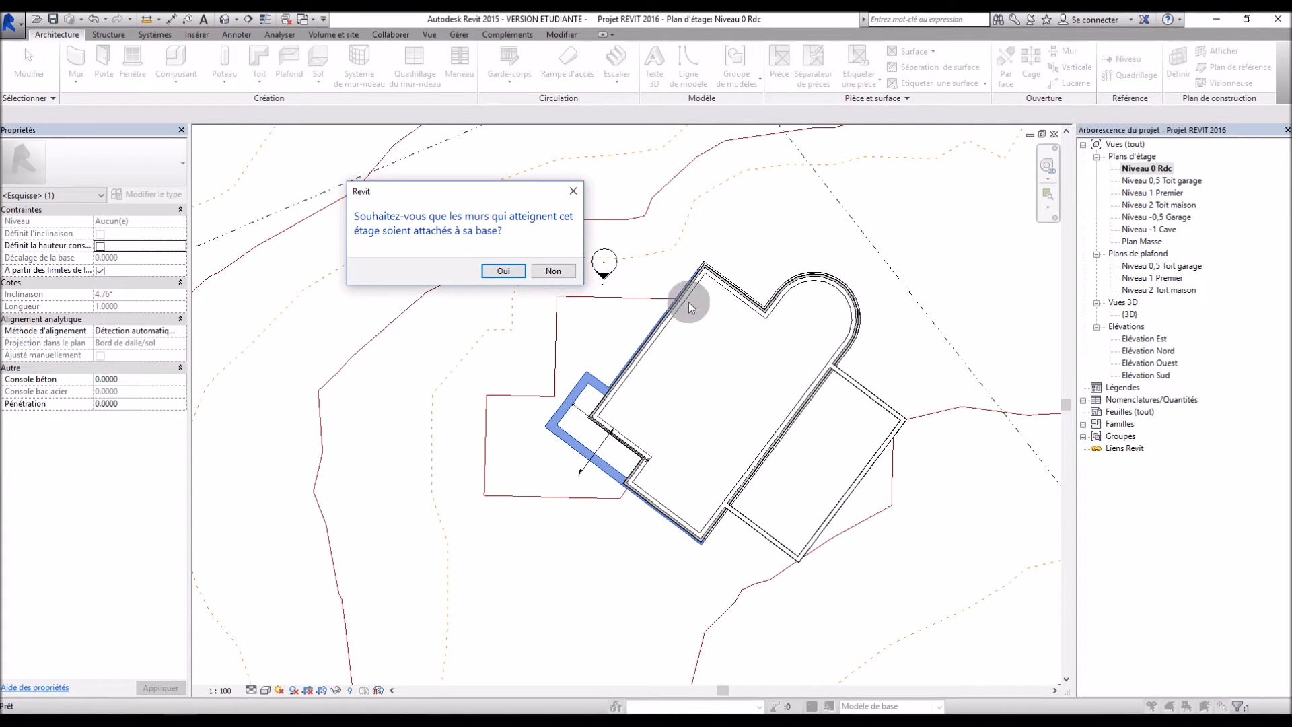
click(553, 271)
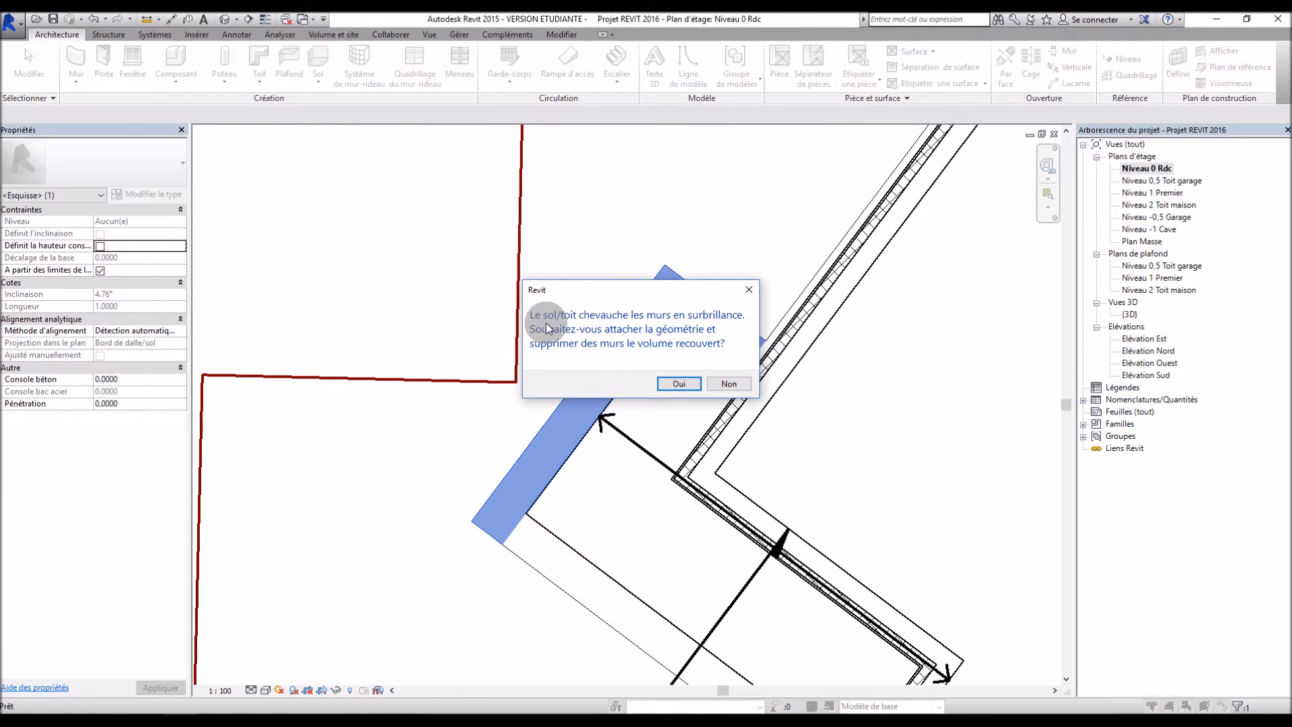
drag(636, 290, 479, 182)
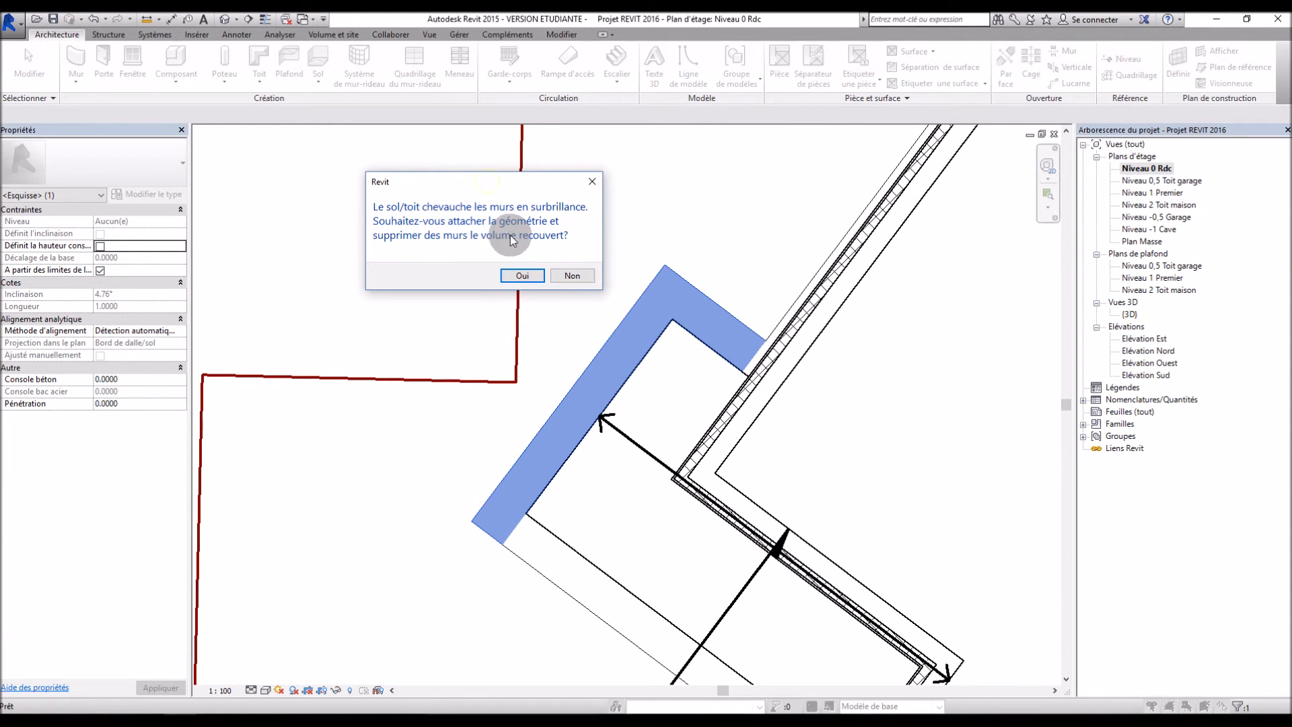
click(515, 276)
Delete the span direction symbol from the recess floor in the ground-floor plan
click(770, 301)
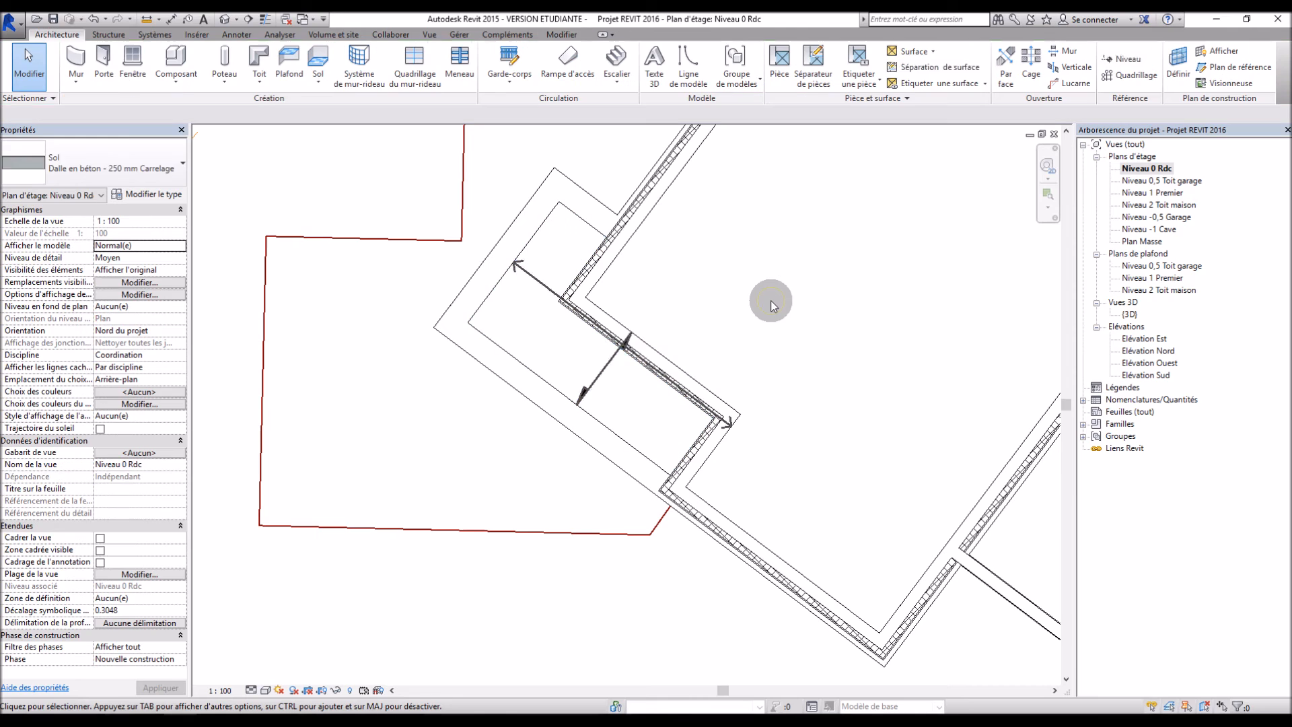
click(602, 370)
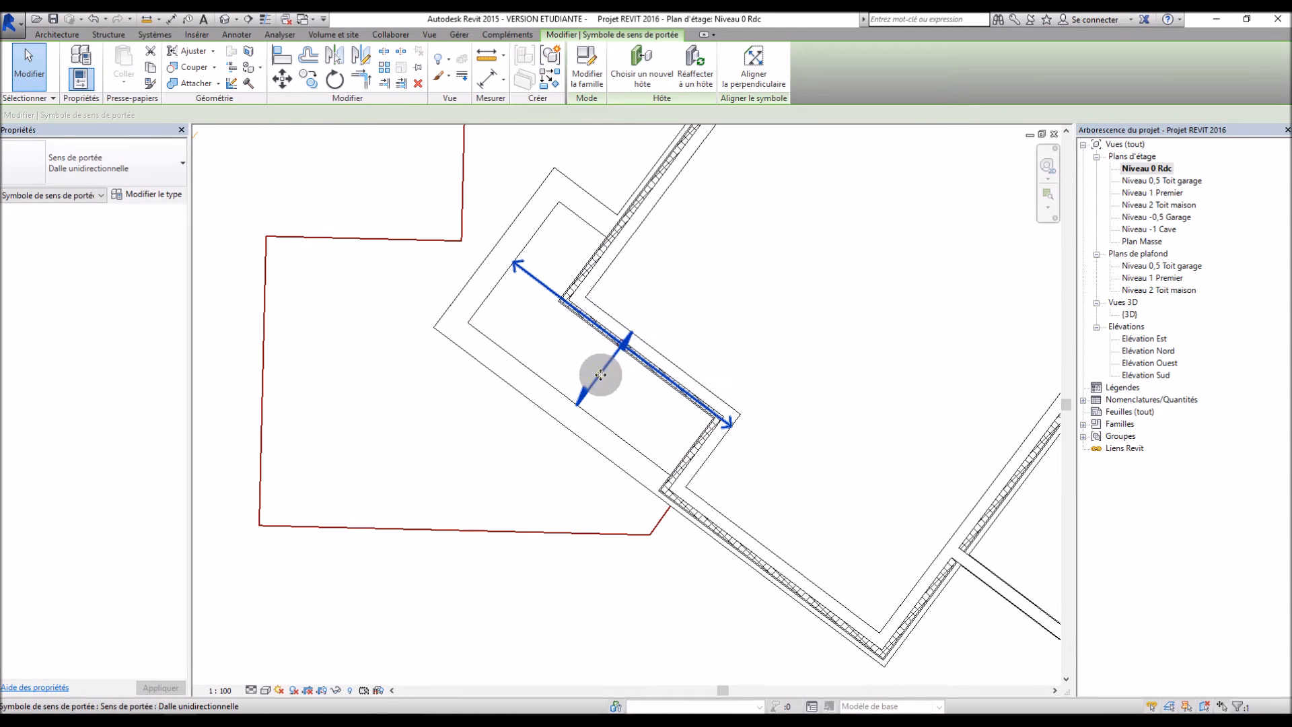
click(719, 313)
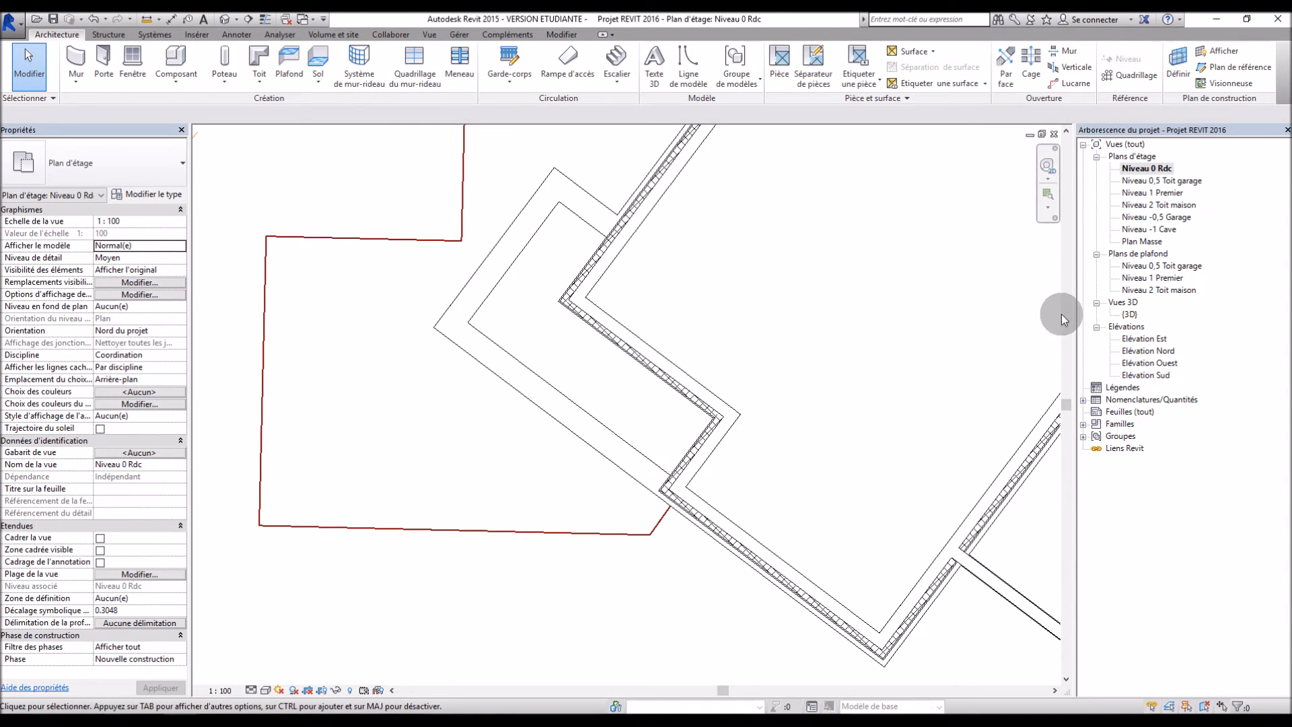
Open the 3D view and examine the recess floor's tiling up close and the surrounding walls and base from several sides
double_click(1130, 314)
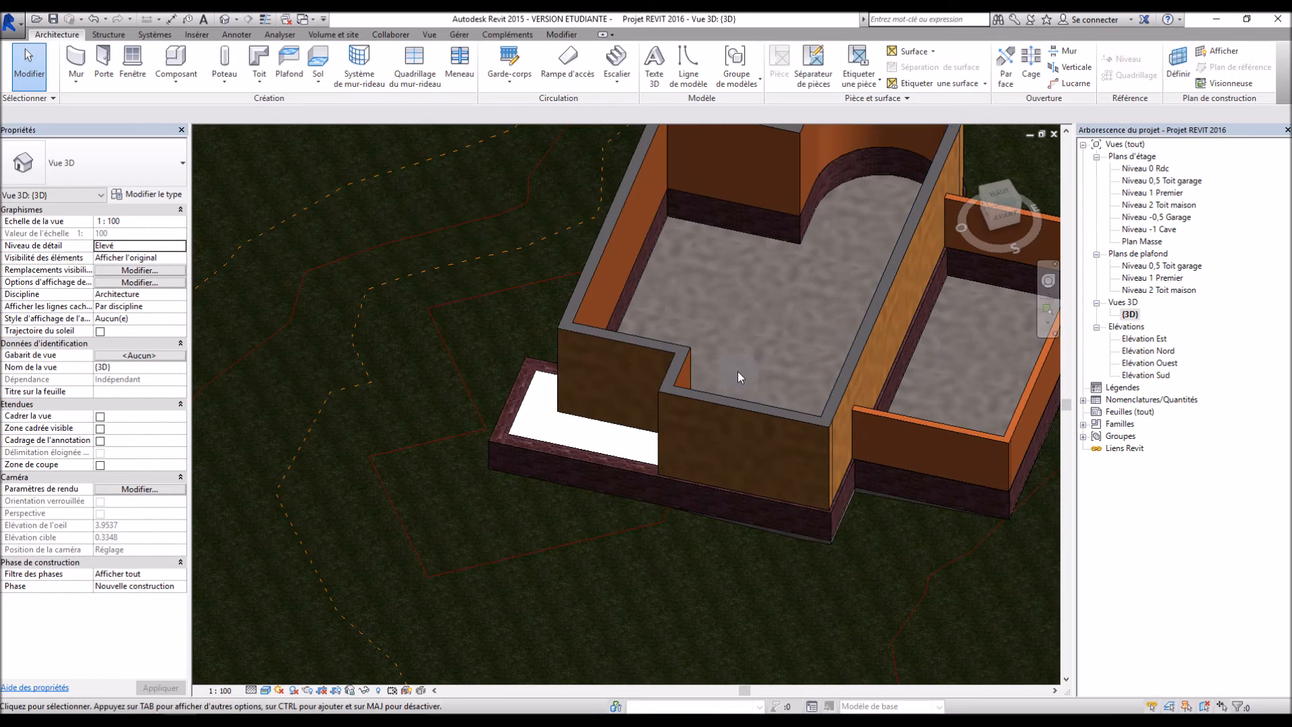
scroll(554, 423, up, 10)
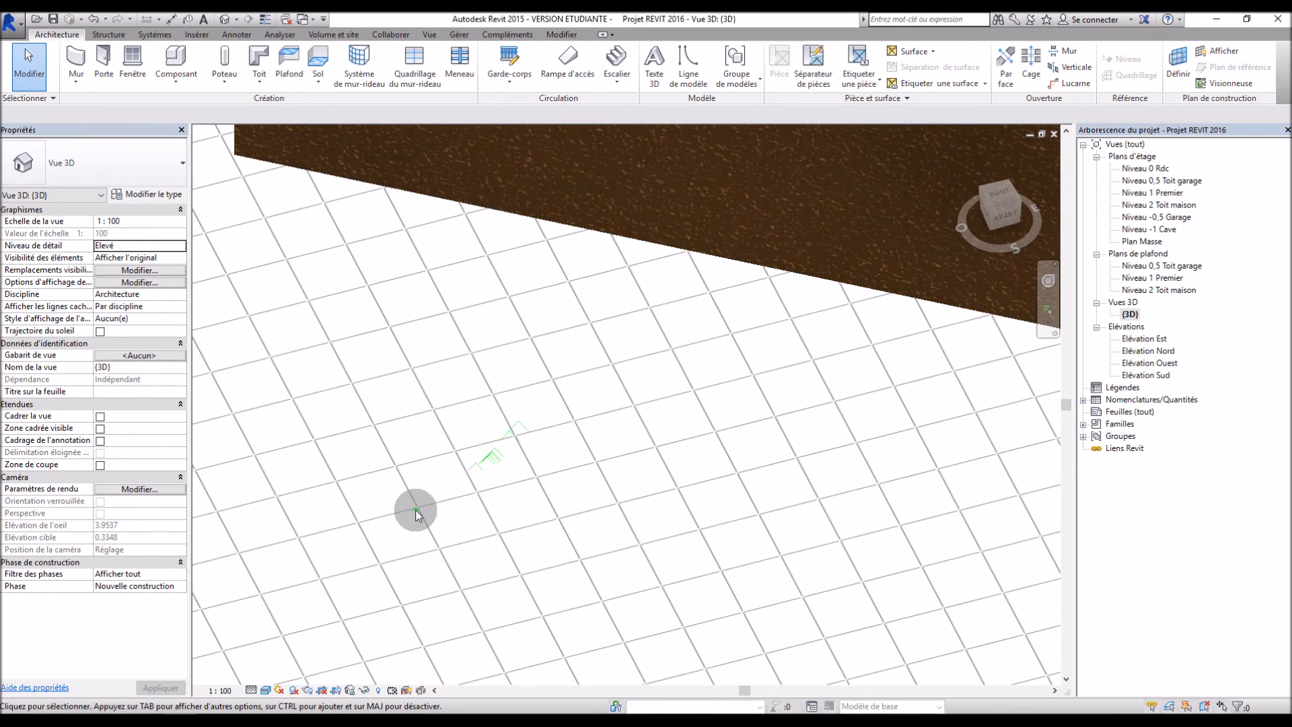
scroll(431, 461, down, 10)
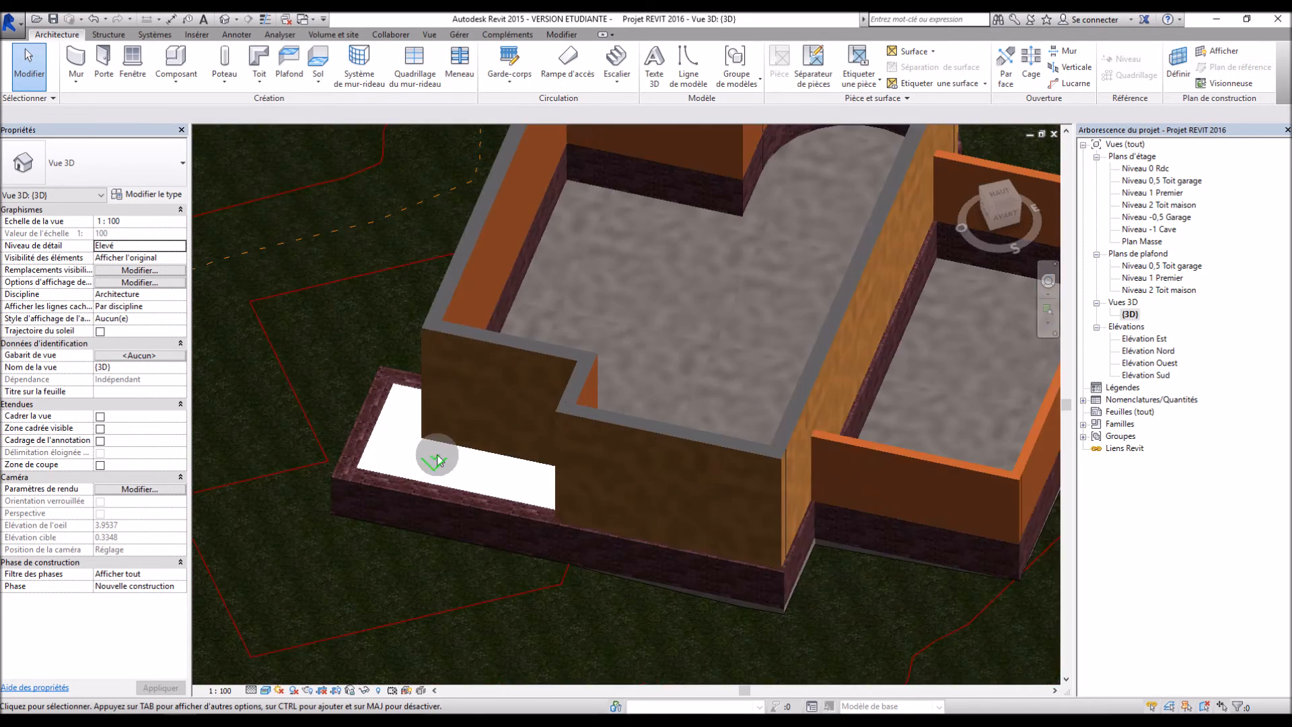
shift+middle_drag(433, 458, 579, 358)
scroll(593, 357, down, 5)
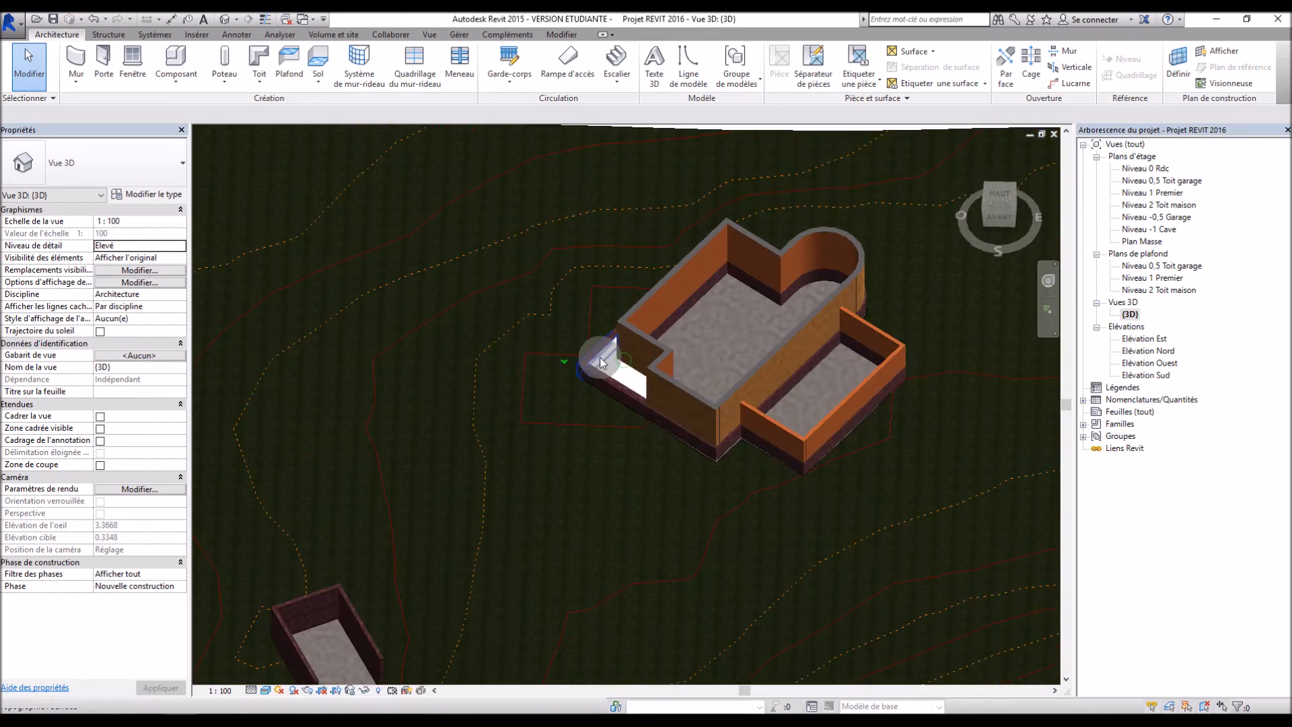
scroll(762, 288, up, 6)
shift+middle_drag(737, 298, 706, 281)
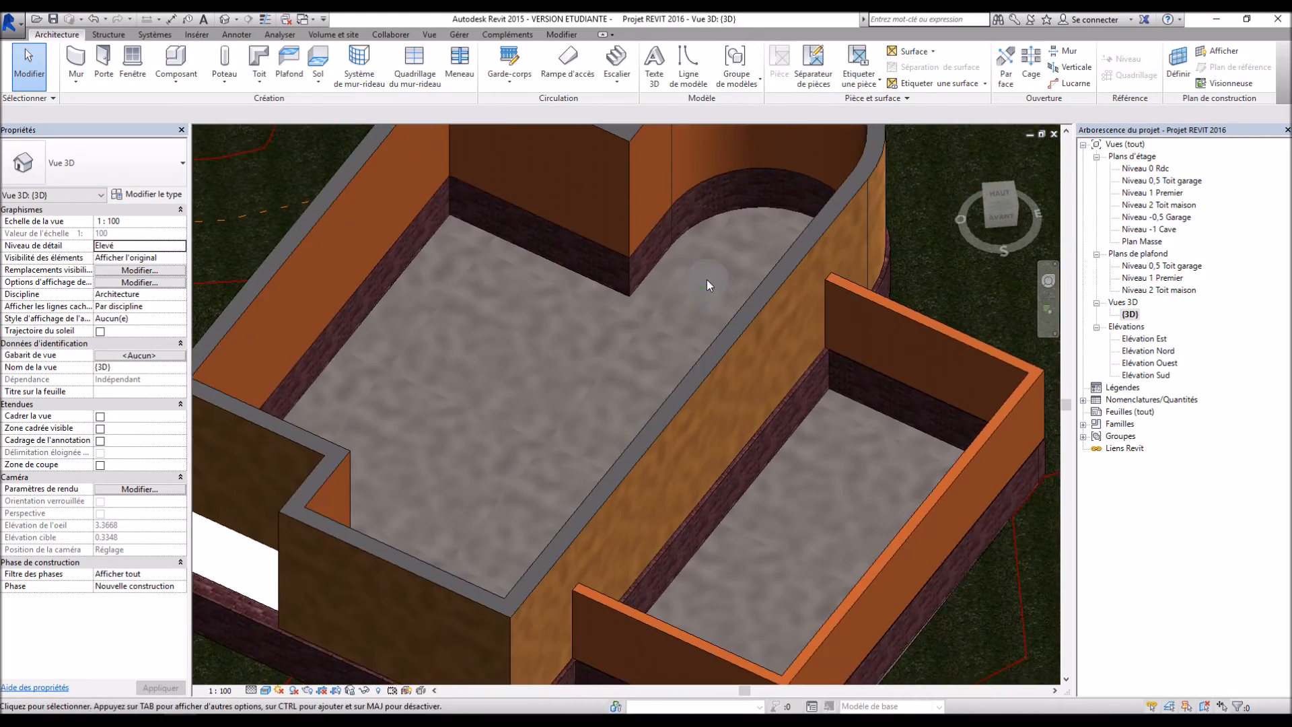
scroll(708, 282, down, 4)
scroll(489, 411, up, 1)
scroll(498, 395, up, 5)
shift+middle_drag(525, 342, 606, 309)
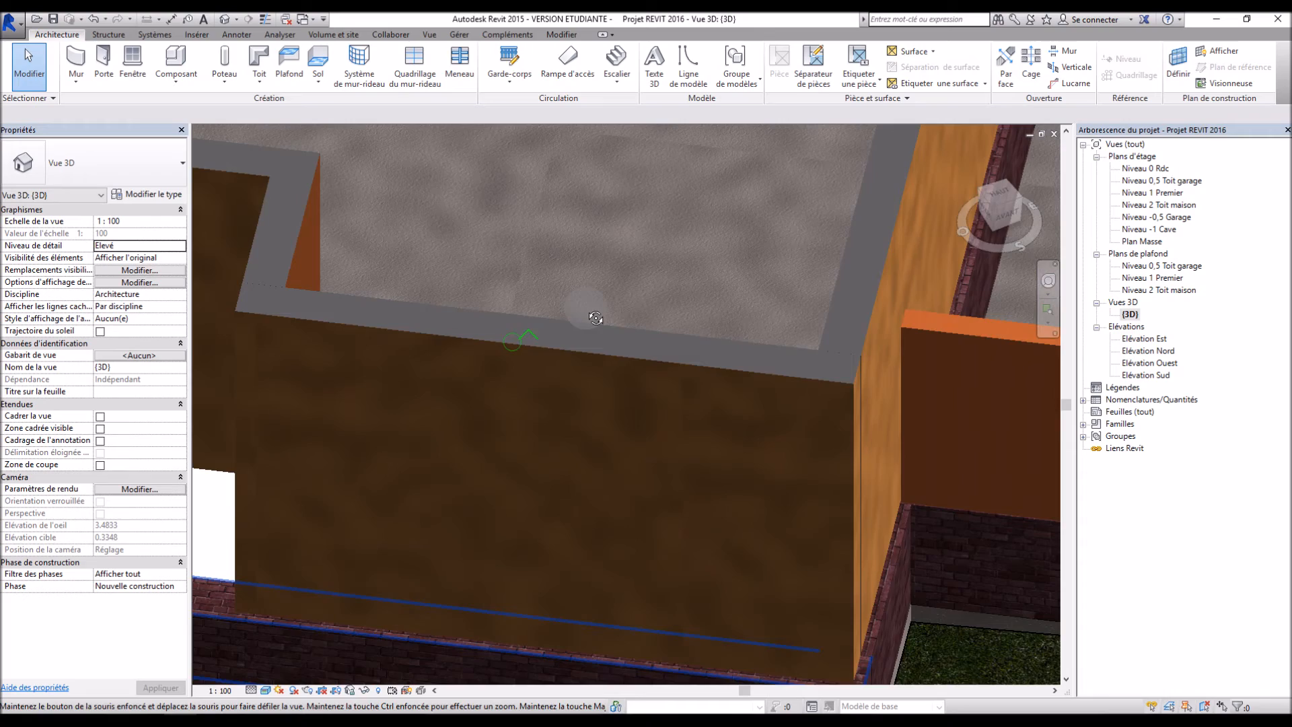
scroll(606, 309, down, 4)
scroll(650, 309, down, 2)
scroll(438, 297, up, 1)
shift+middle_drag(492, 380, 616, 324)
shift+middle_drag(458, 413, 512, 381)
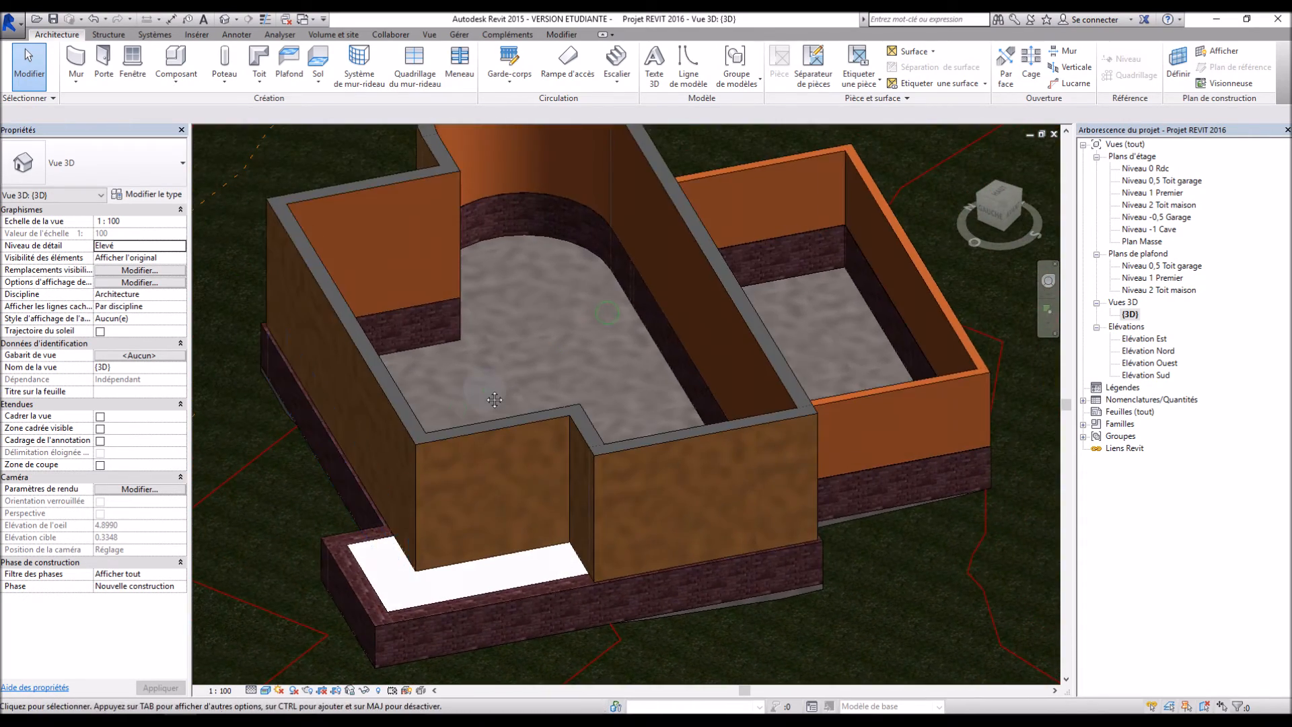
scroll(511, 380, down, 3)
scroll(361, 506, up, 3)
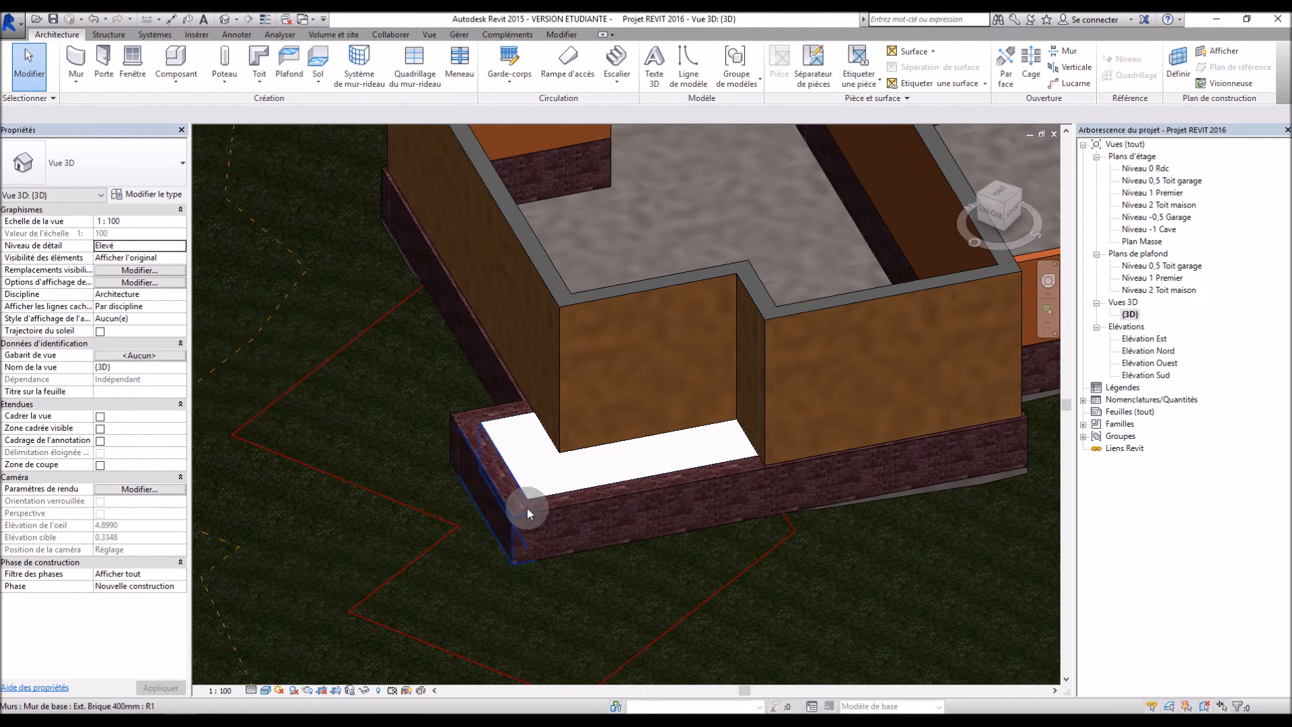
scroll(636, 504, down, 3)
shift+middle_drag(635, 505, 805, 435)
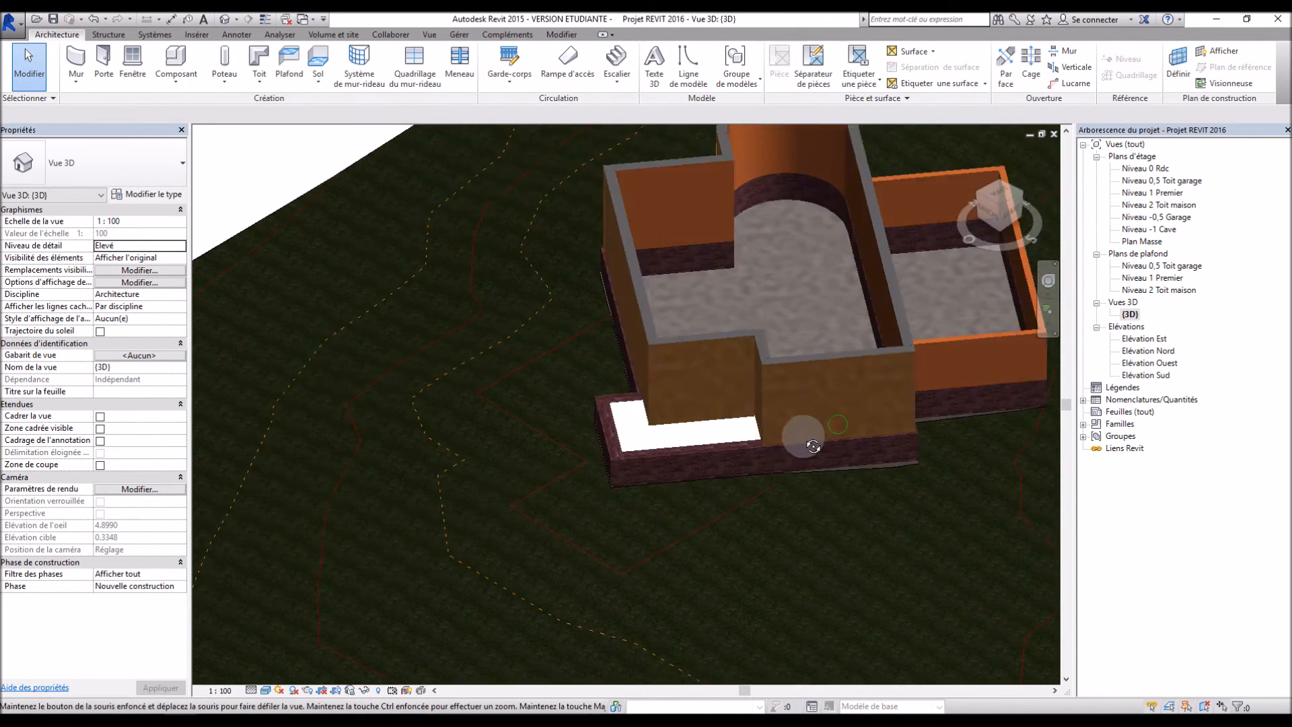
scroll(672, 426, up, 3)
scroll(672, 426, down, 3)
scroll(852, 355, up, 3)
shift+middle_drag(846, 362, 688, 420)
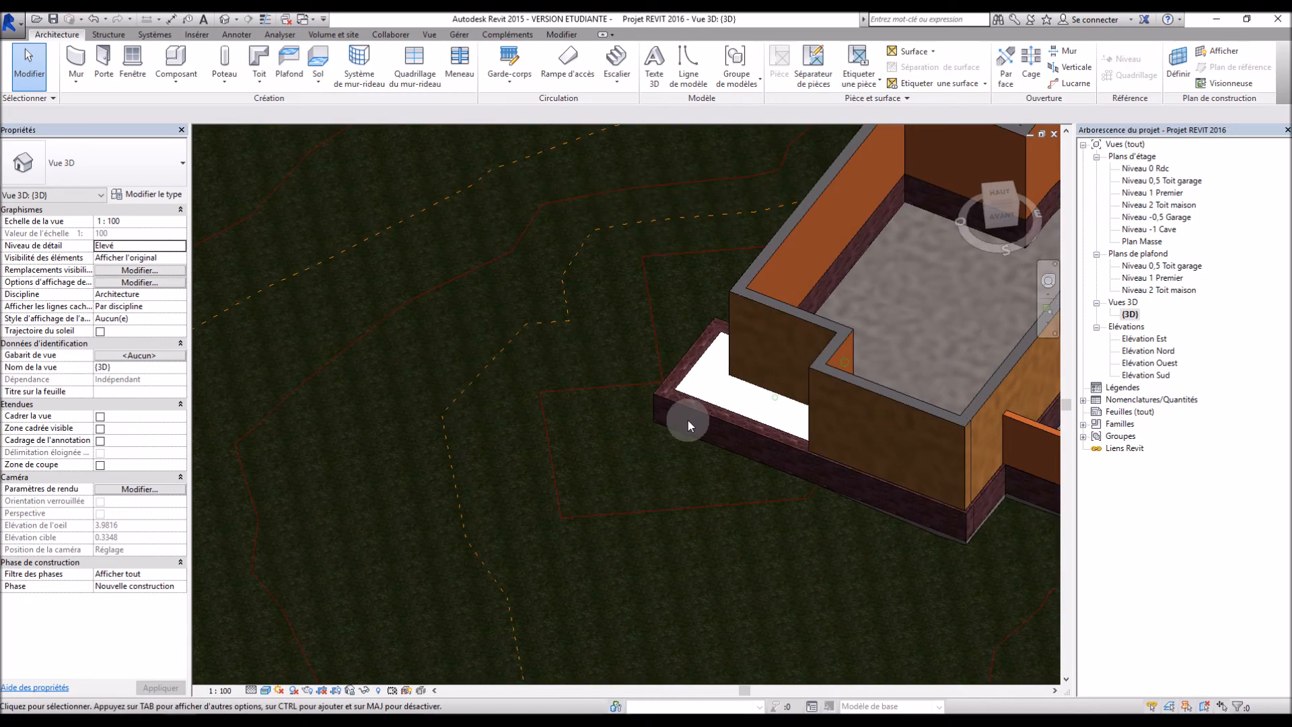
scroll(755, 386, down, 3)
scroll(773, 381, up, 3)
scroll(745, 381, up, 3)
shift+middle_drag(744, 381, 623, 457)
scroll(867, 572, down, 2)
scroll(904, 634, up, 5)
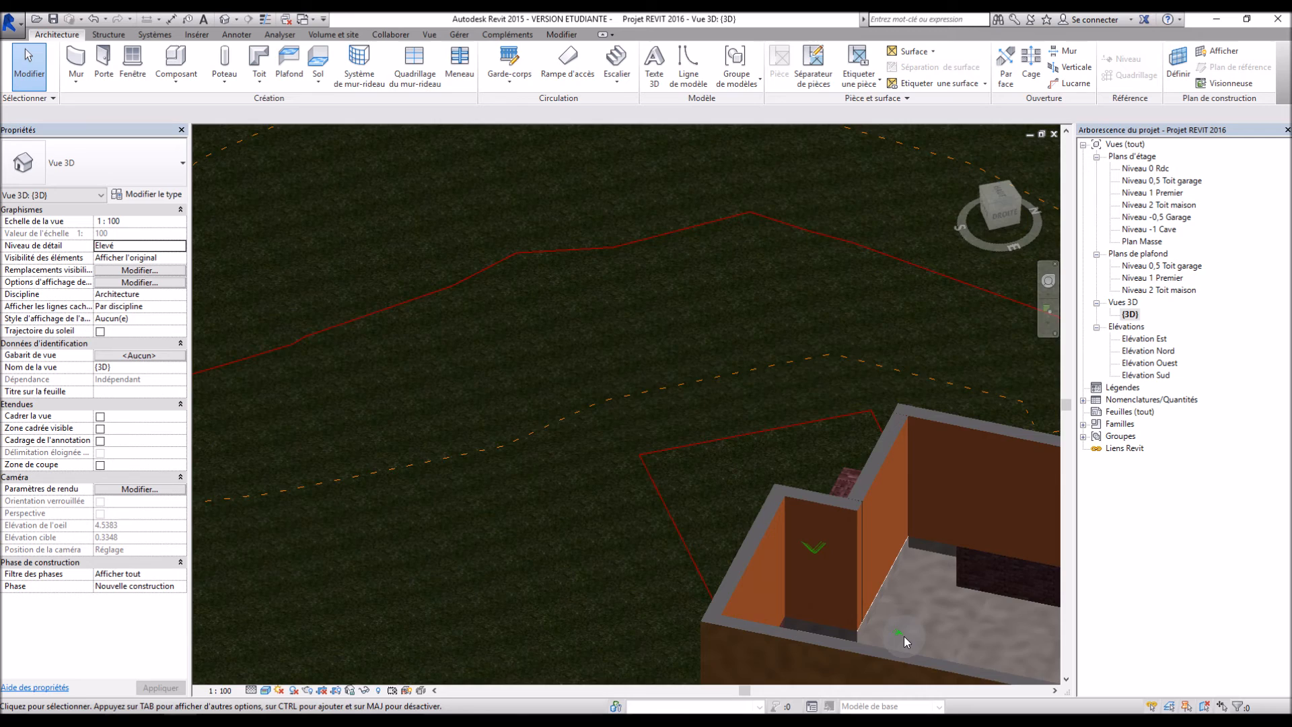
scroll(725, 484, down, 5)
shift+middle_drag(725, 484, 860, 505)
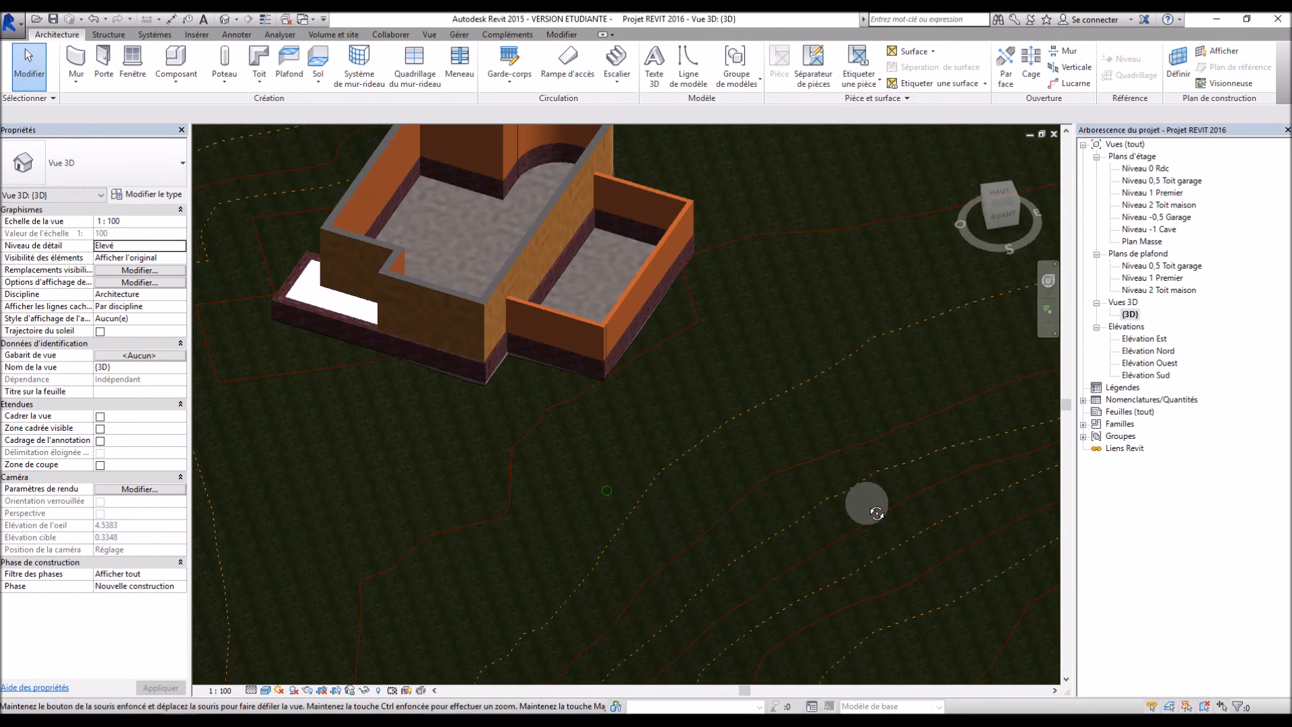
In the Niveau 0 Rdc plan, start an architectural floor and duplicate its type as "Dalle en Bois - 250"
double_click(1147, 169)
scroll(721, 298, down, 4)
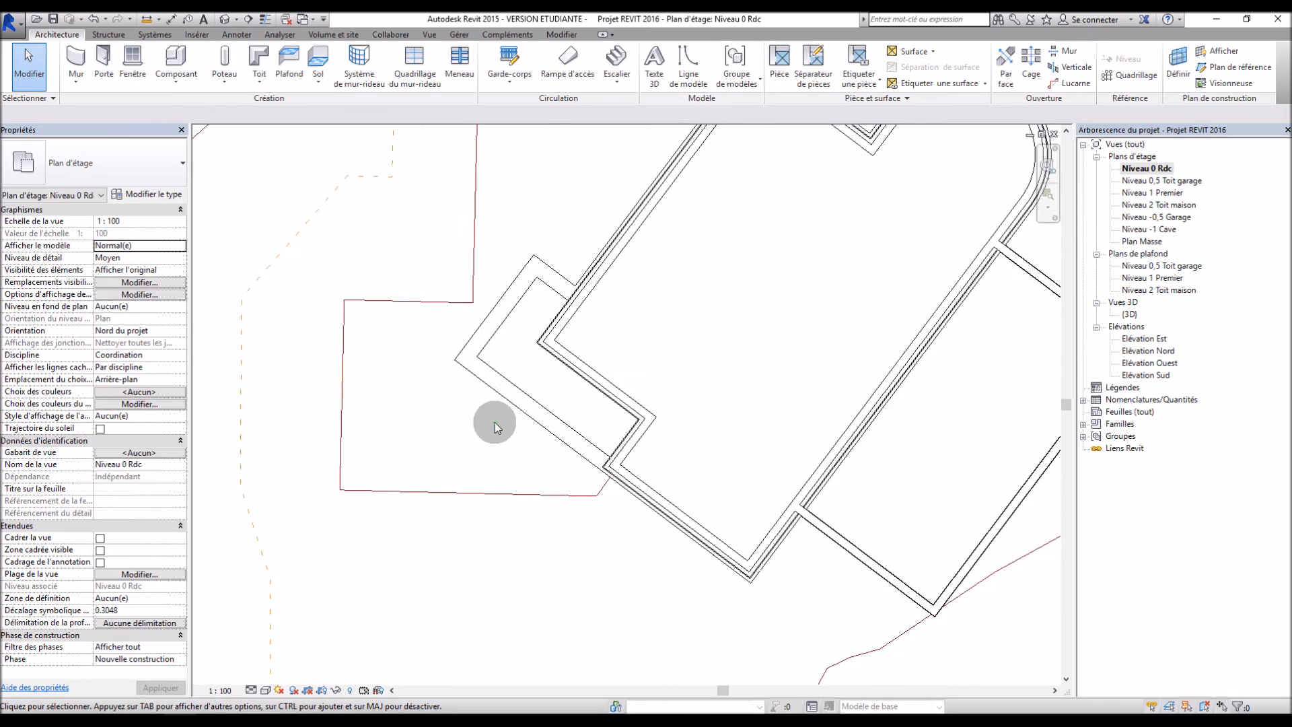
scroll(899, 189, up, 2)
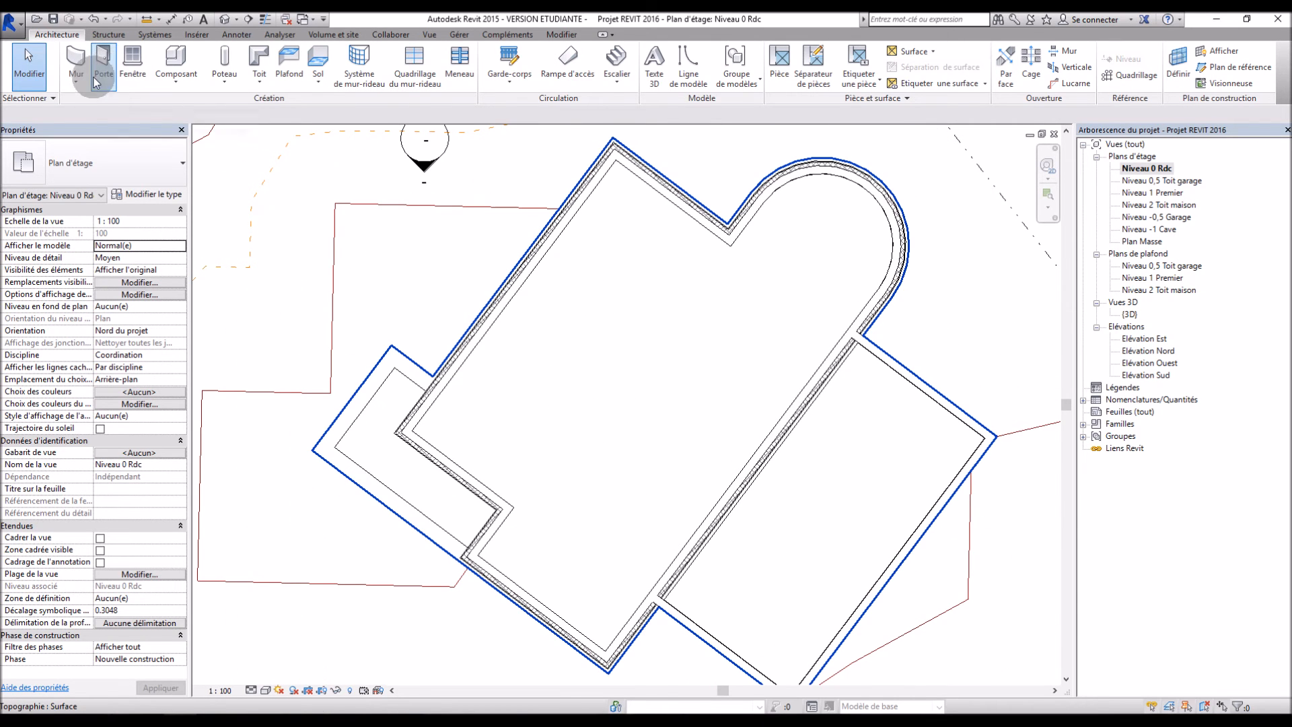
click(318, 81)
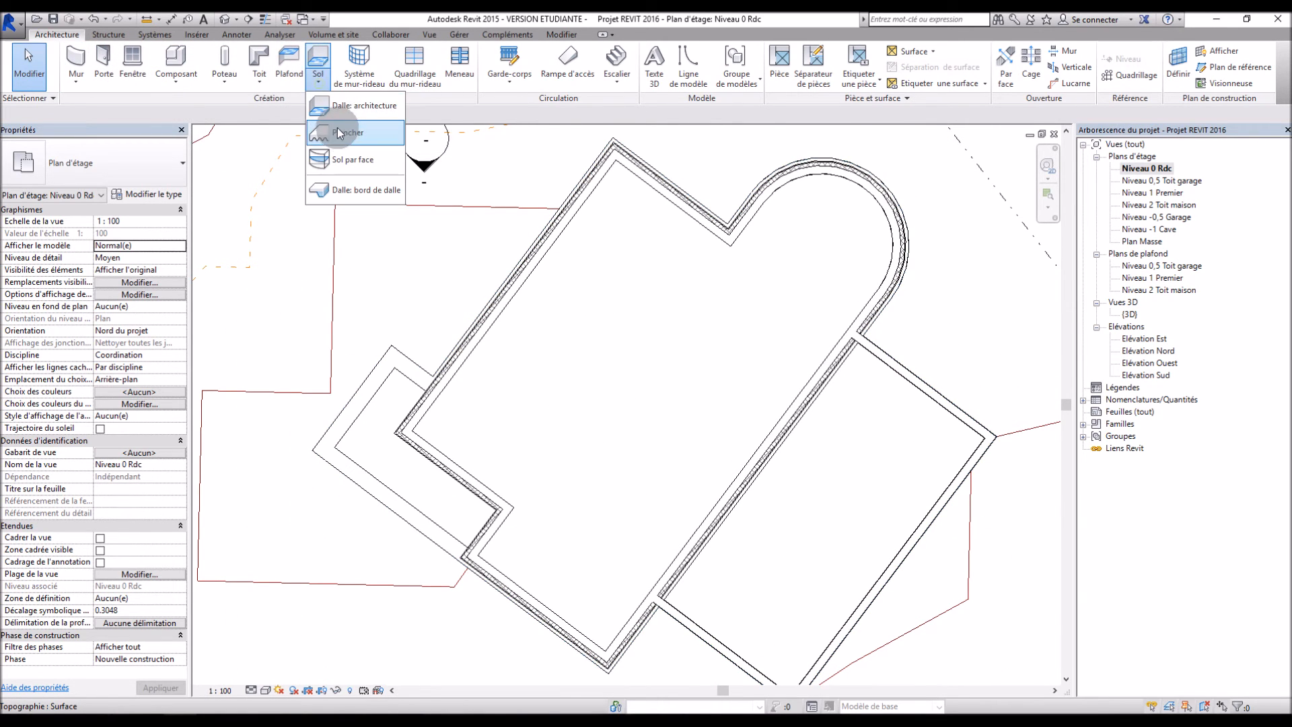
click(350, 111)
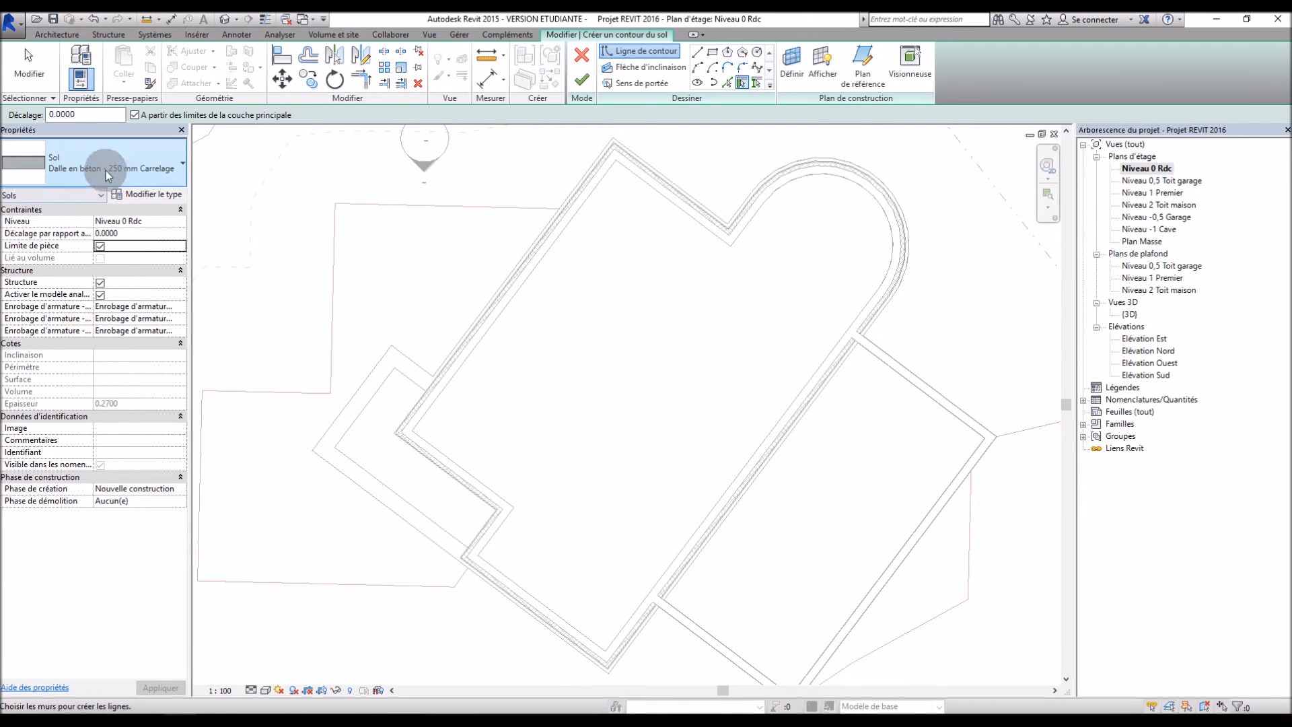
click(142, 197)
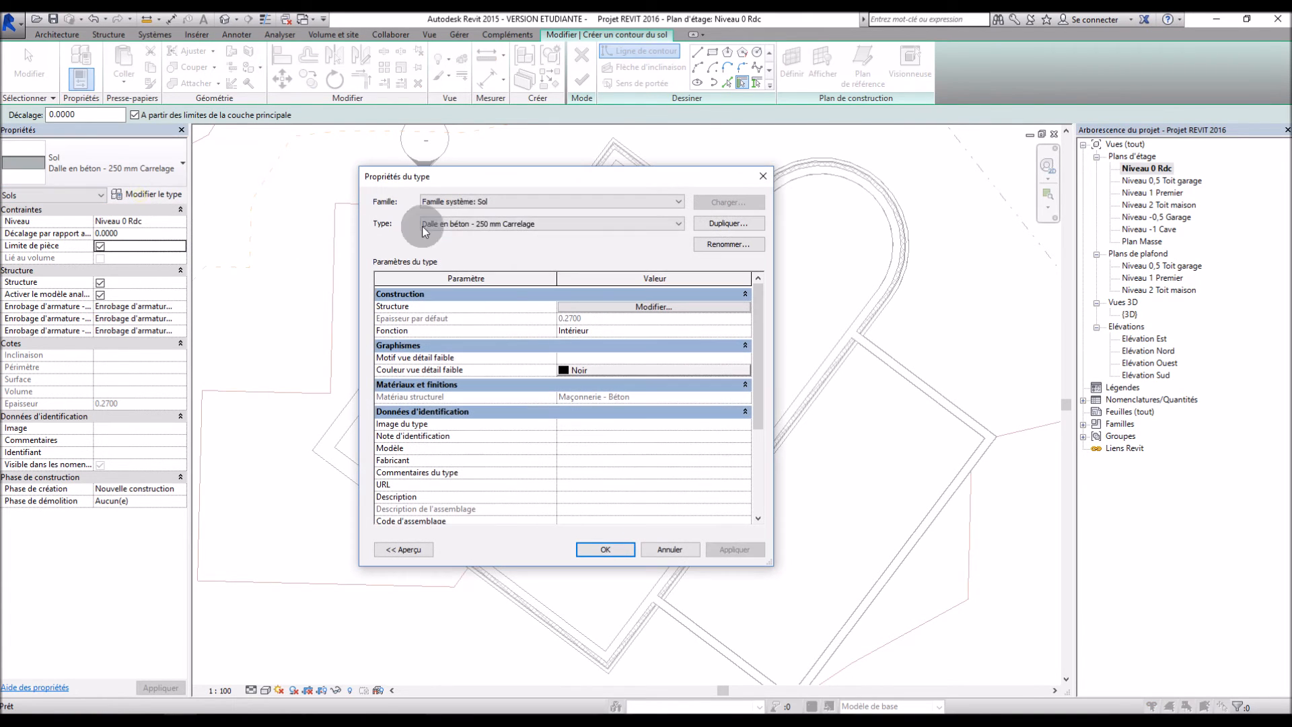
click(712, 224)
click(592, 361)
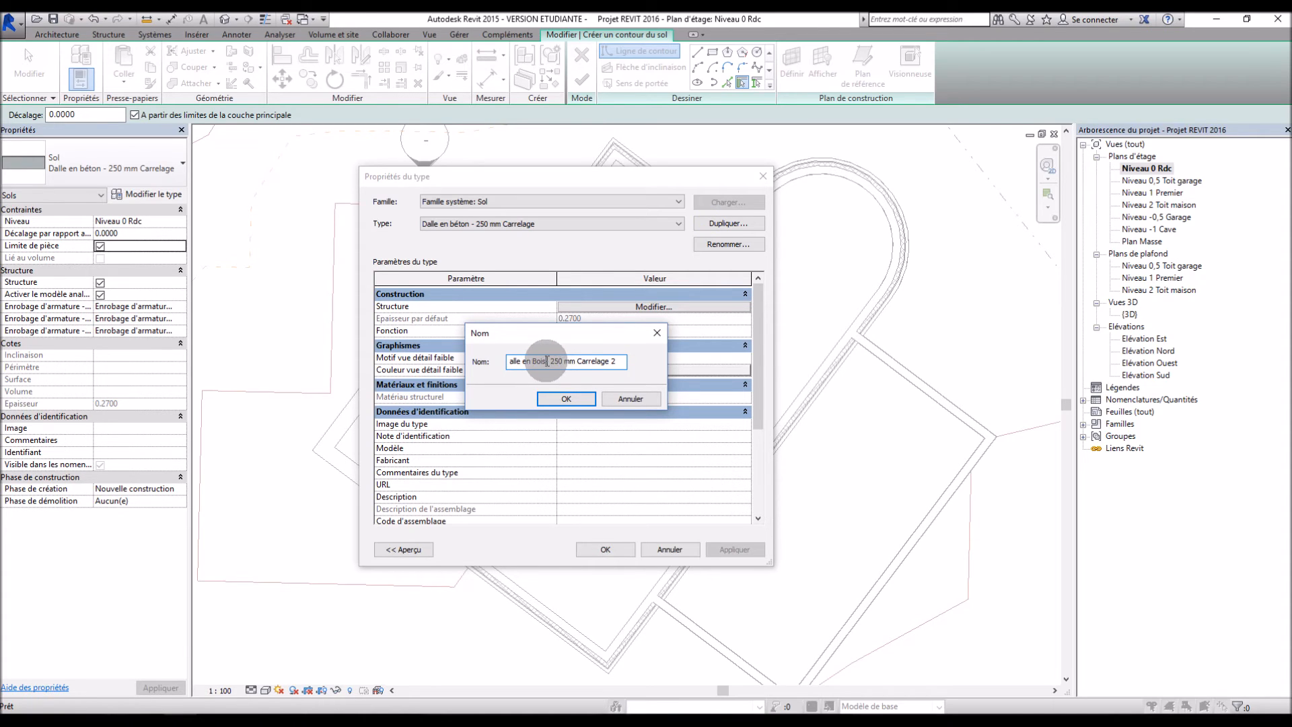
drag(617, 361, 594, 362)
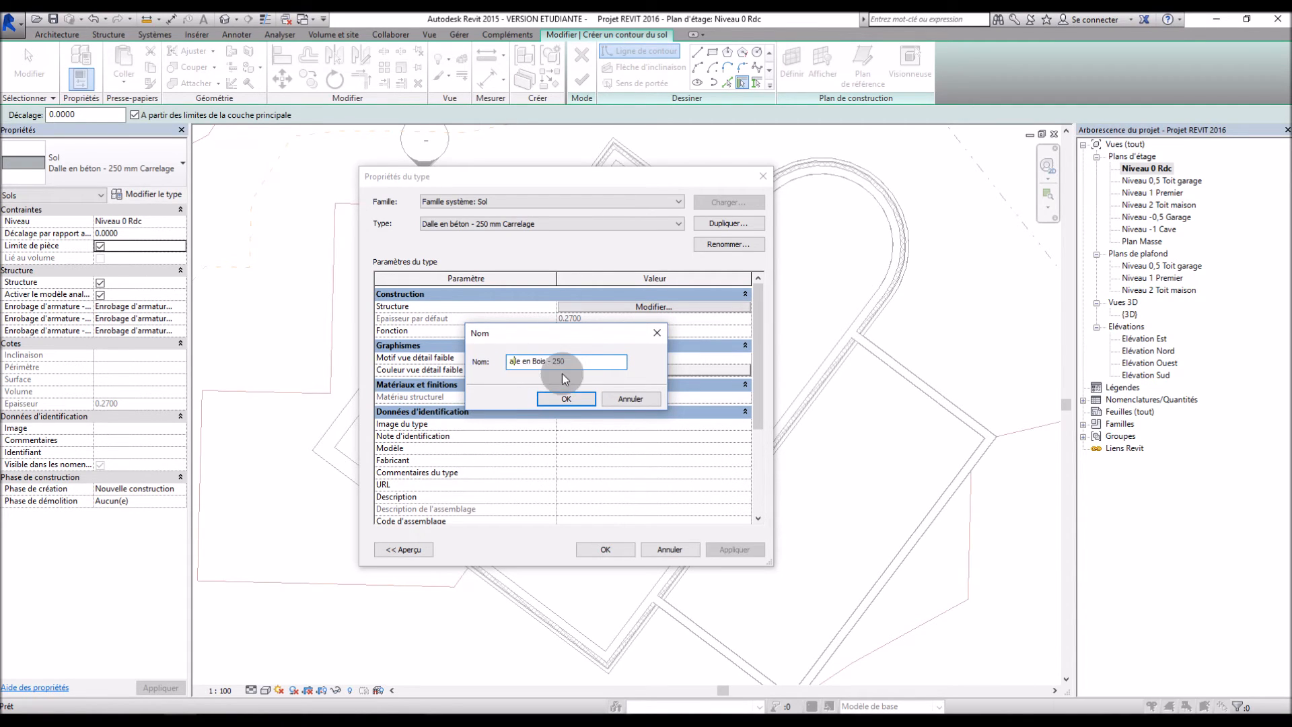
click(560, 399)
Remove the tiled Finition 2 [5] layer from the new floor type's structure
click(641, 307)
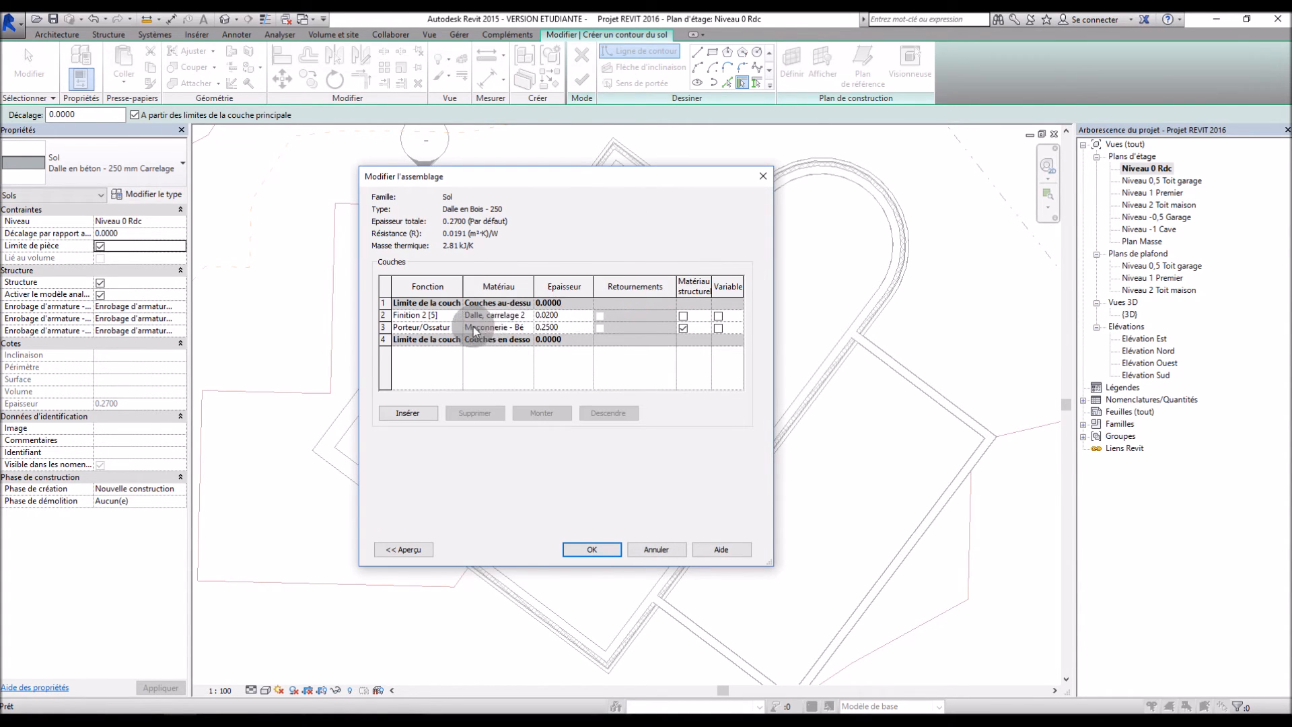
click(438, 315)
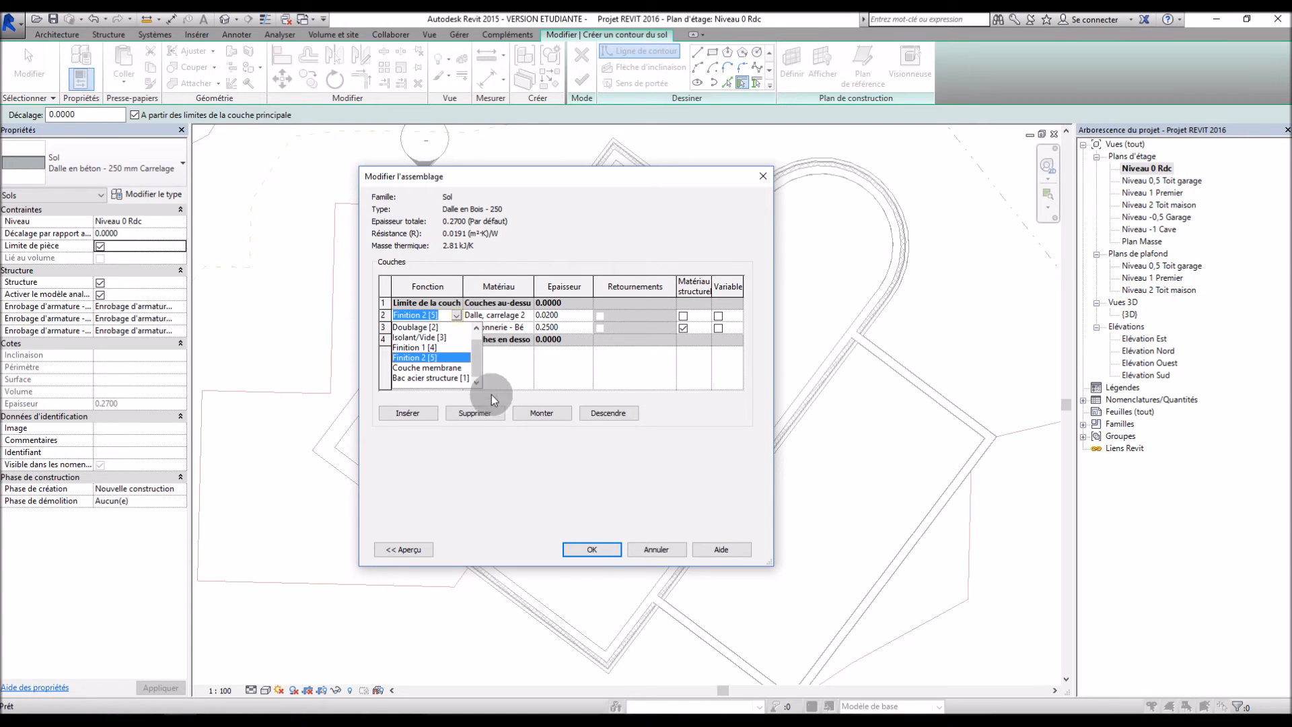
click(474, 414)
click(475, 414)
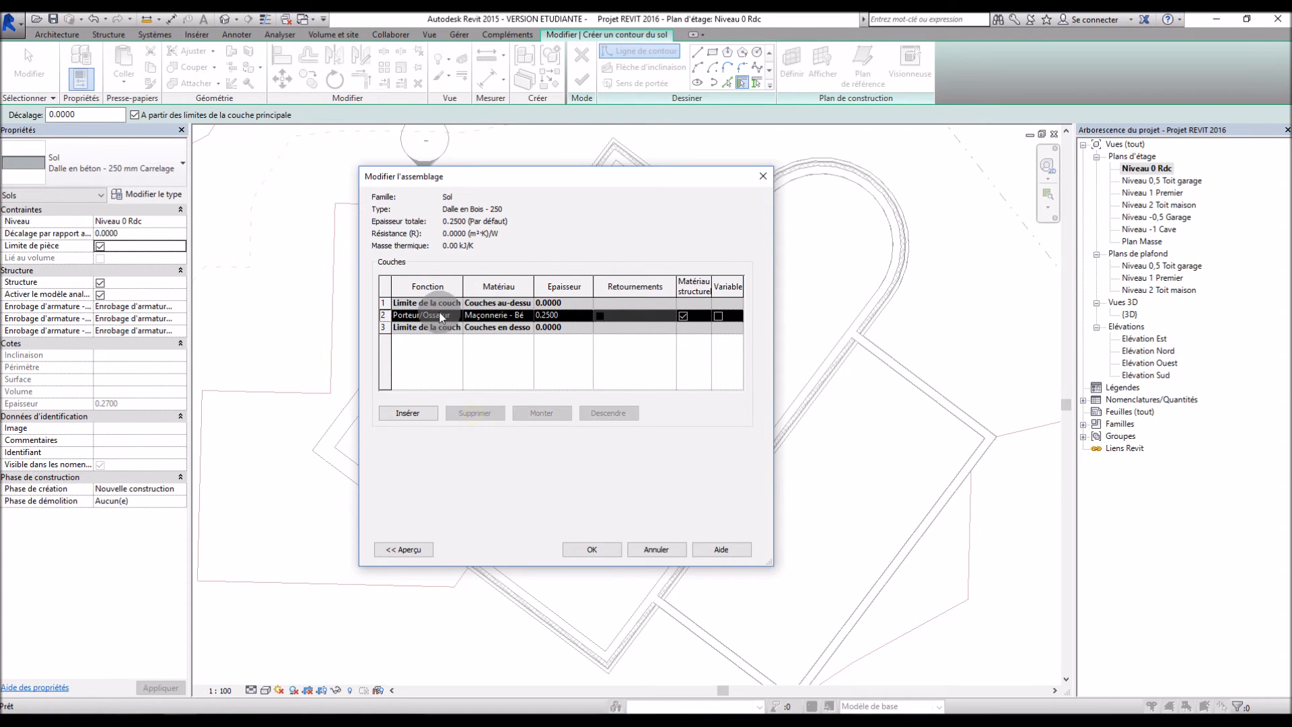
Search the materials for "bois", assign Bois (Chêne) to the structural layer, and accept the floor type changes
click(501, 315)
click(528, 315)
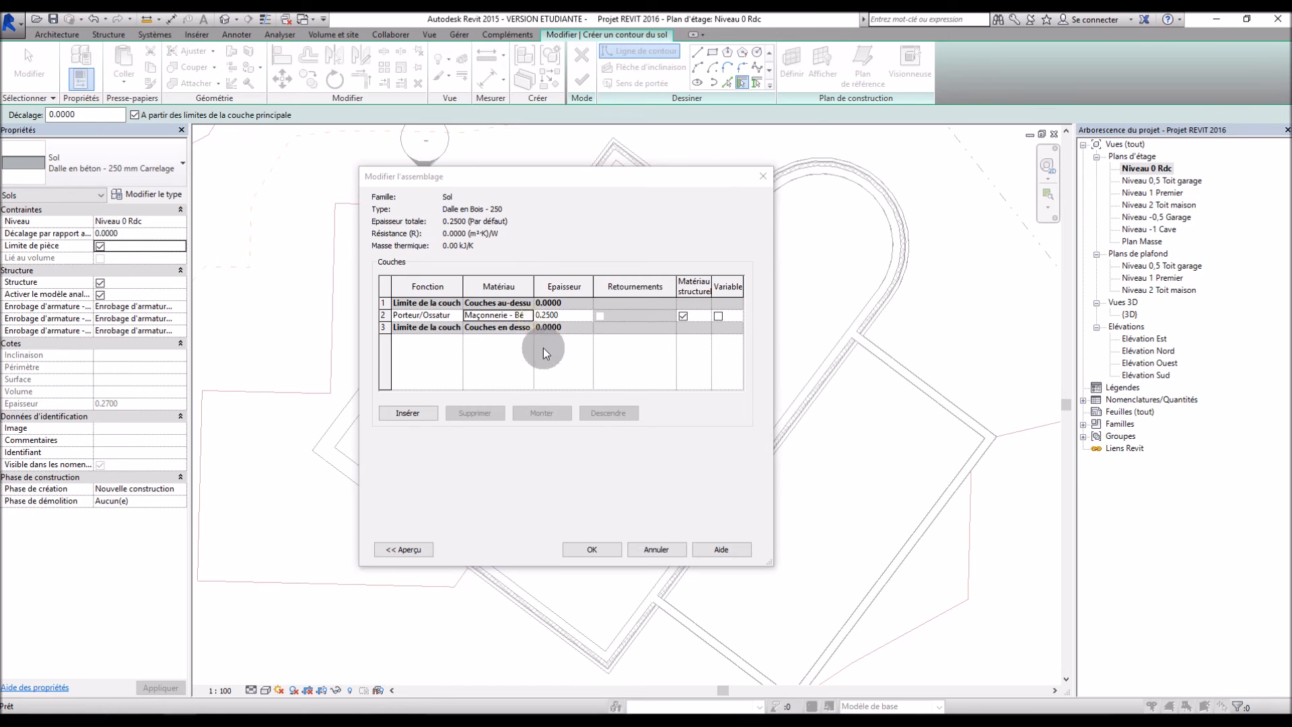
scroll(454, 161, up, 1)
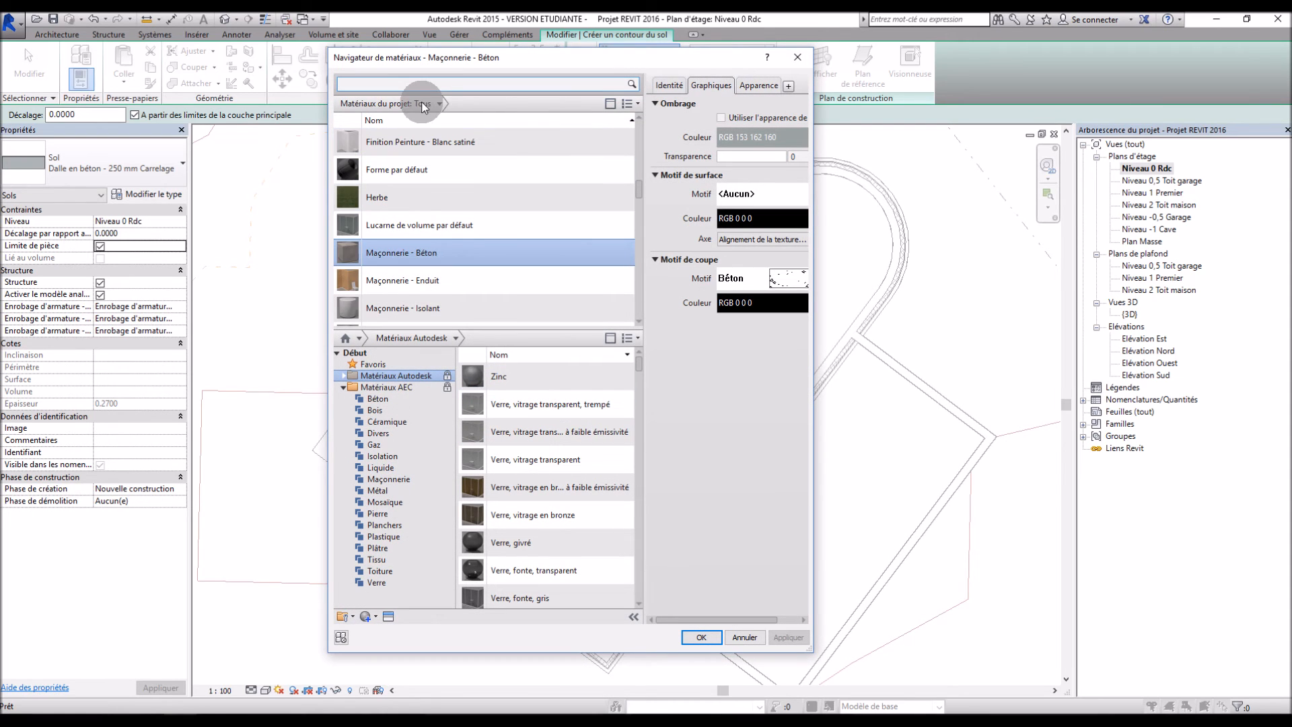
key(Return)
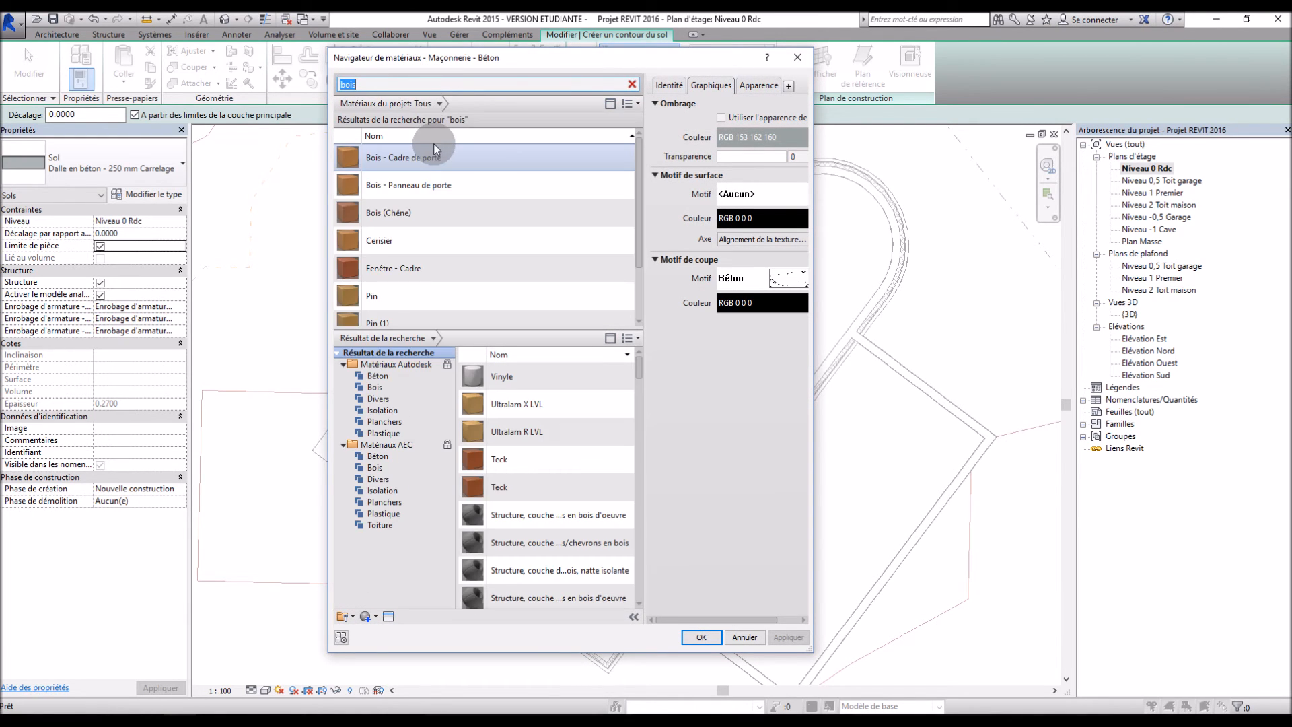
click(452, 214)
double_click(451, 217)
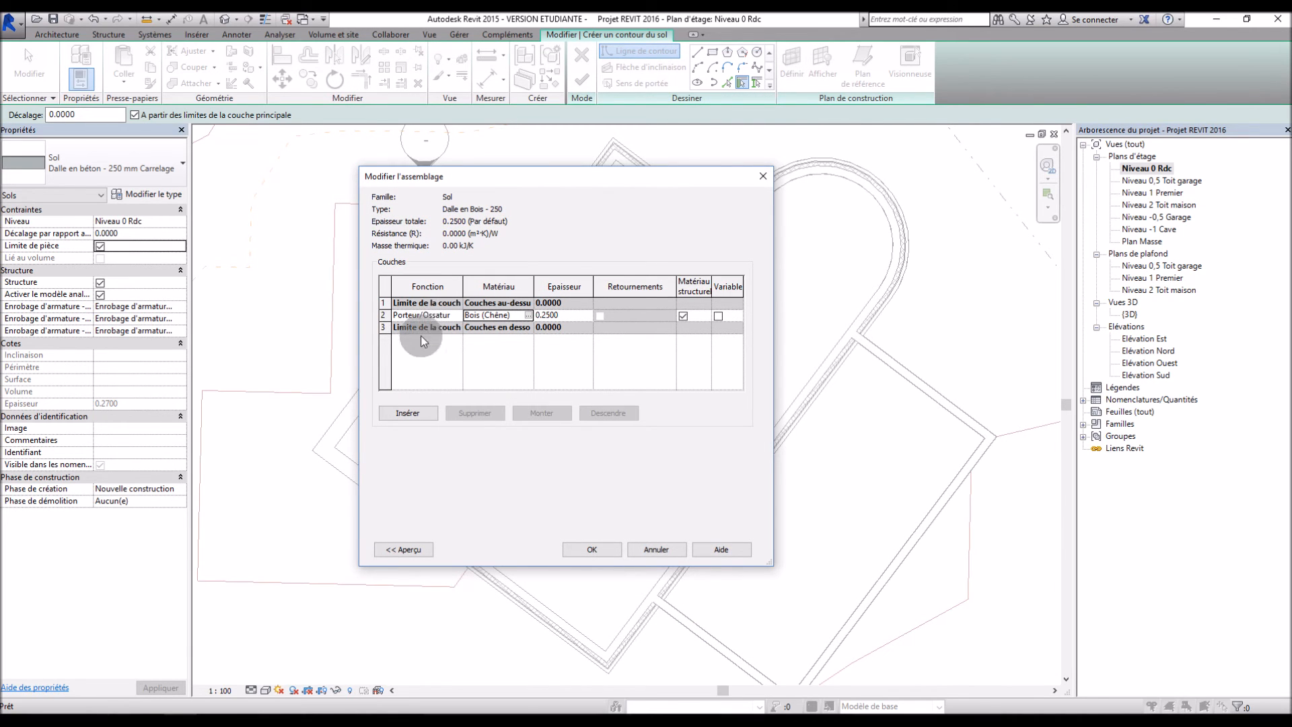
click(593, 549)
click(592, 549)
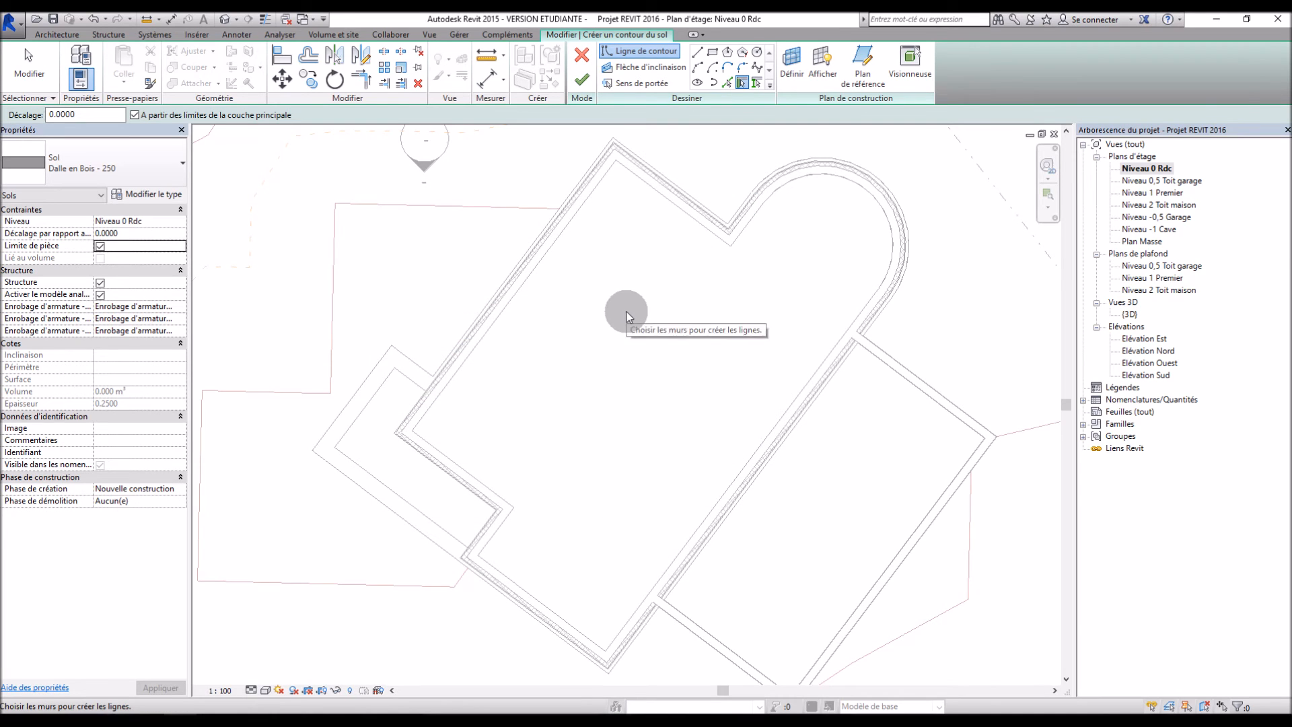
Outline the wooden floor by picking the main room's enclosing walls, including the rounded bay and both recess walls, into a closed contour
scroll(627, 313, down, 2)
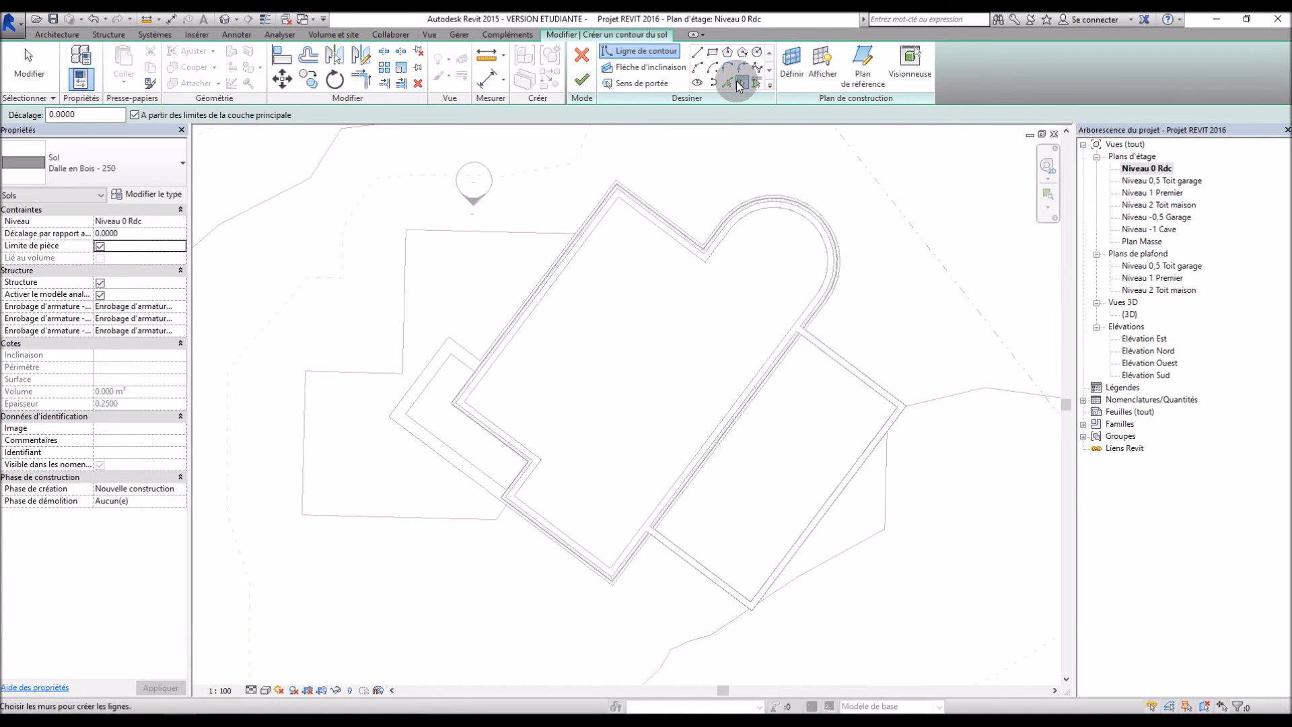
click(610, 209)
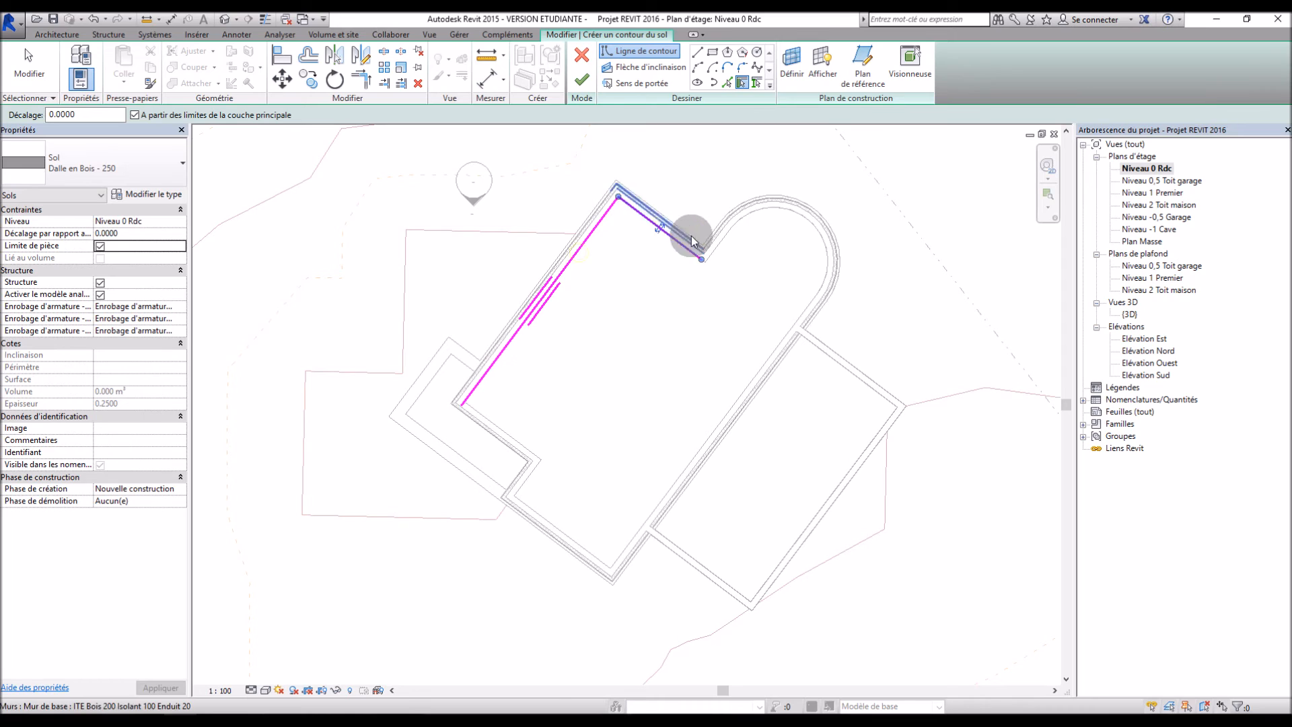
click(760, 214)
click(786, 345)
click(548, 532)
click(528, 473)
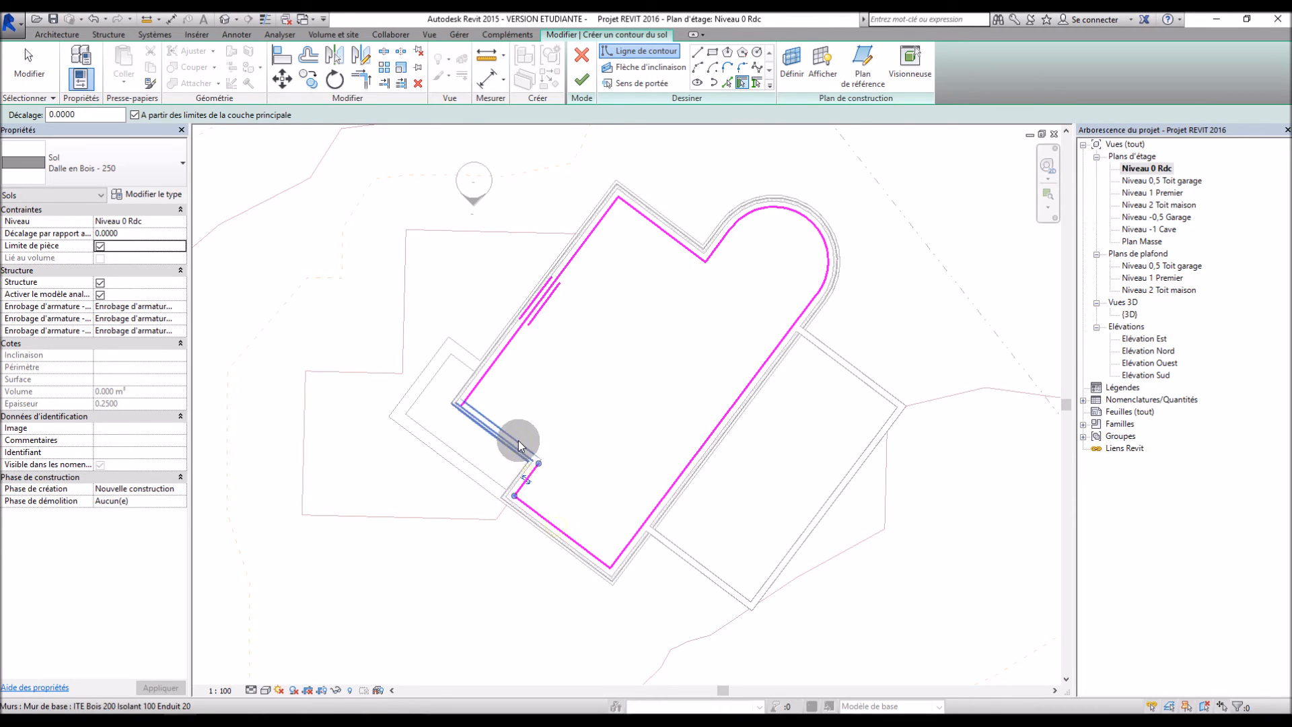
click(518, 444)
scroll(538, 300, up, 3)
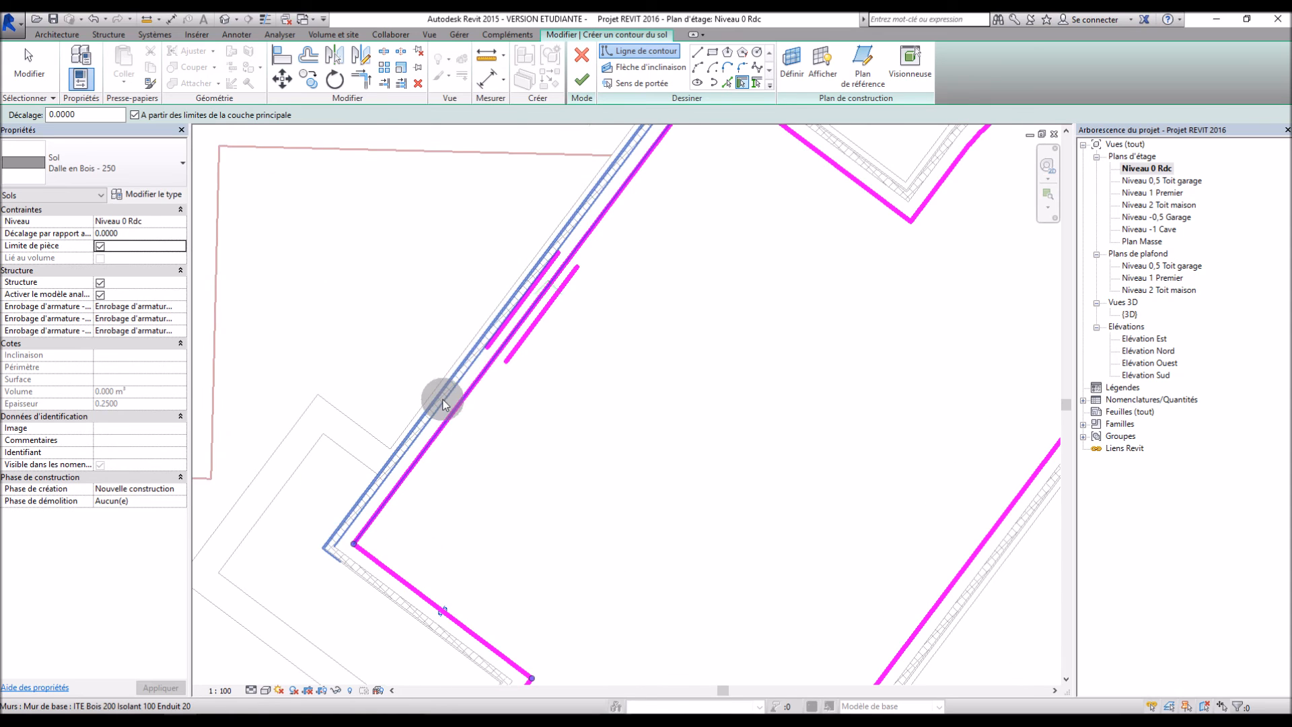
scroll(486, 369, down, 3)
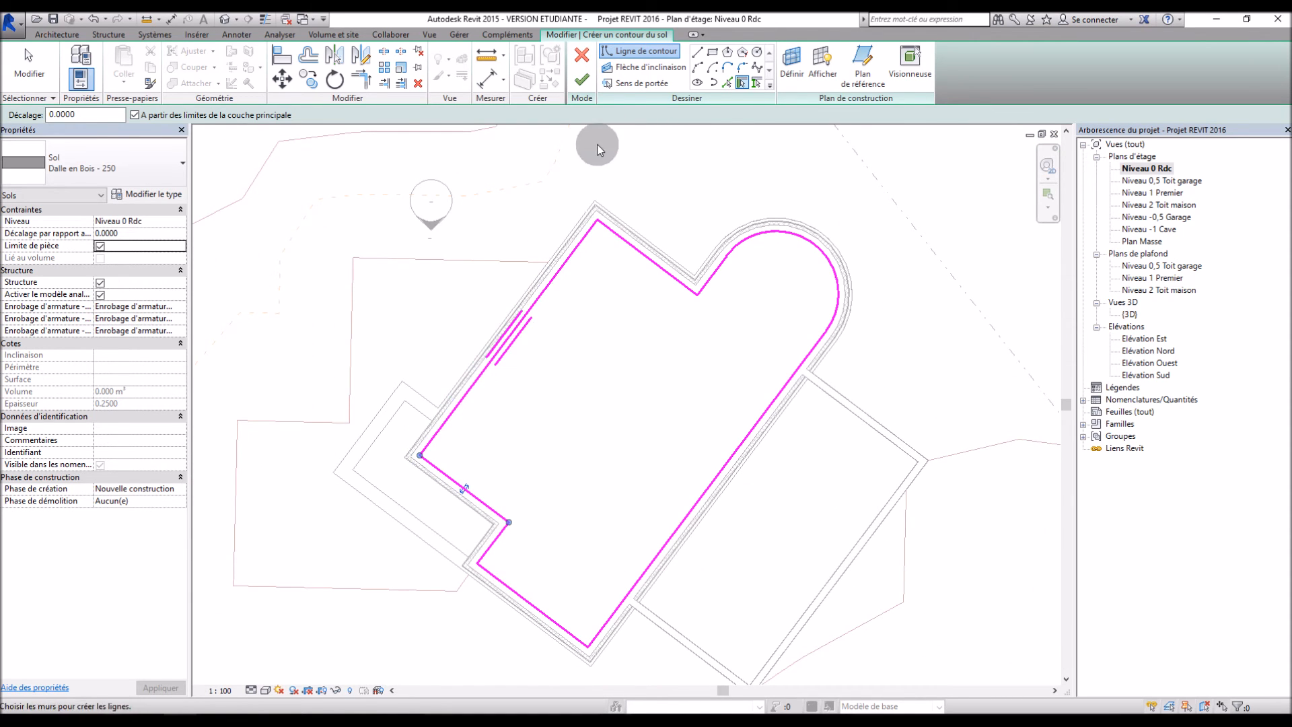
Finish the wooden floor without attaching the walls to its base, and delete its span direction symbol
click(586, 80)
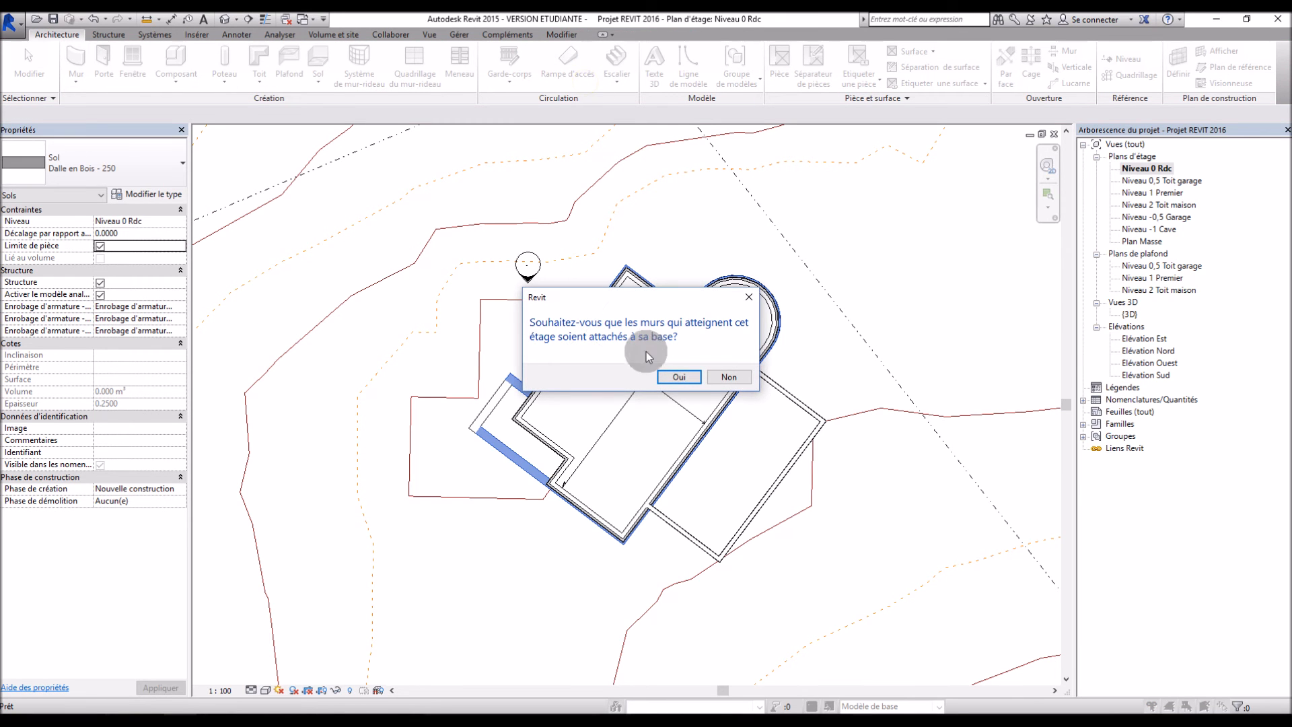
click(729, 377)
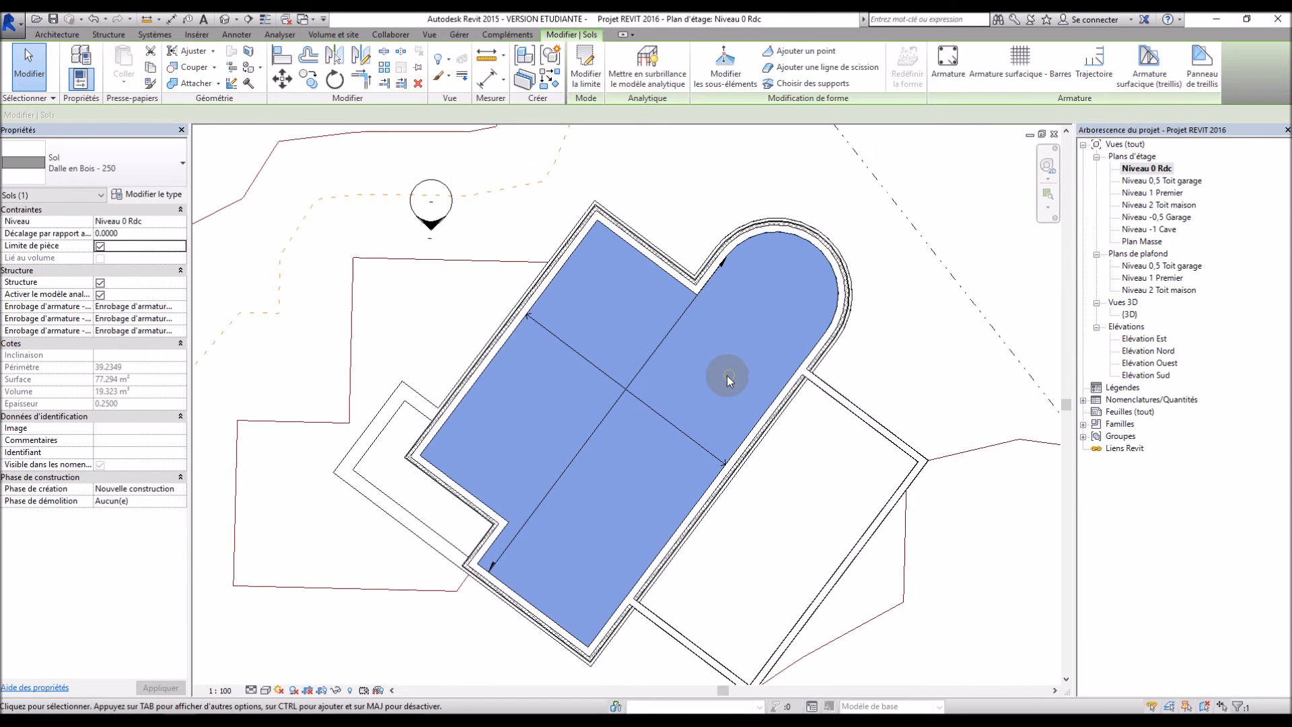
click(732, 174)
click(636, 387)
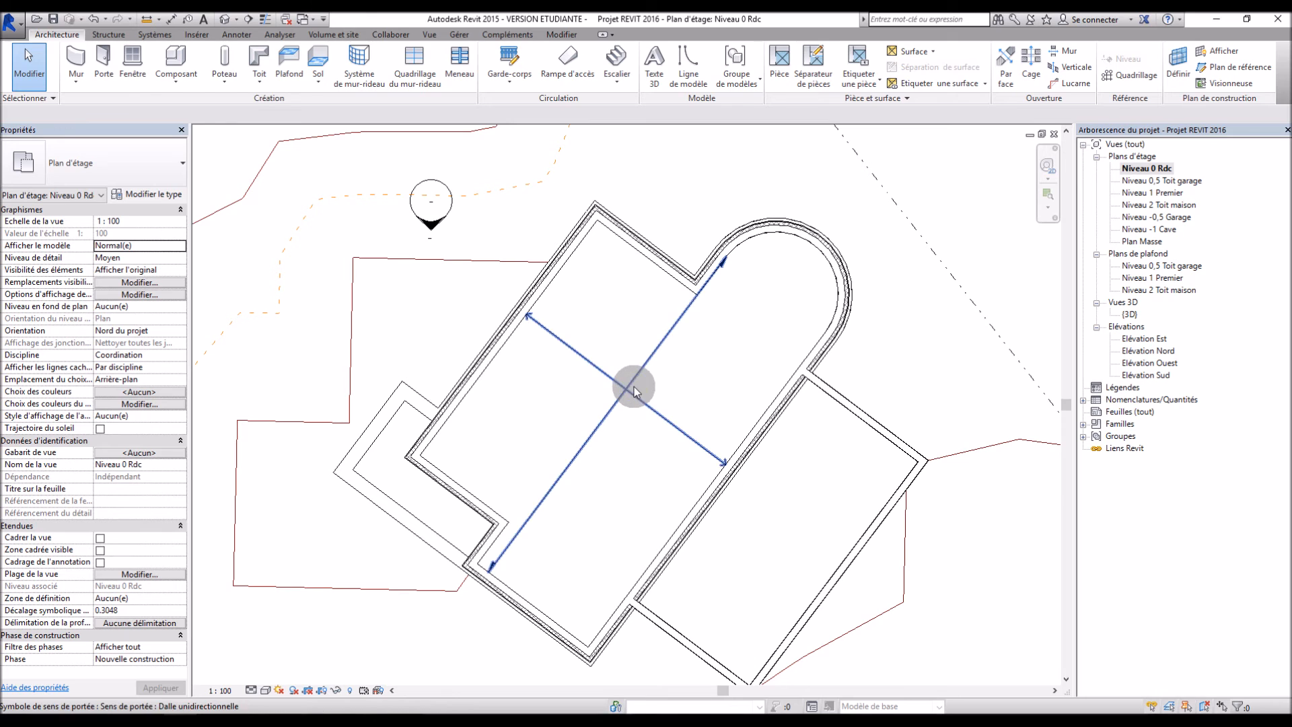
key(Delete)
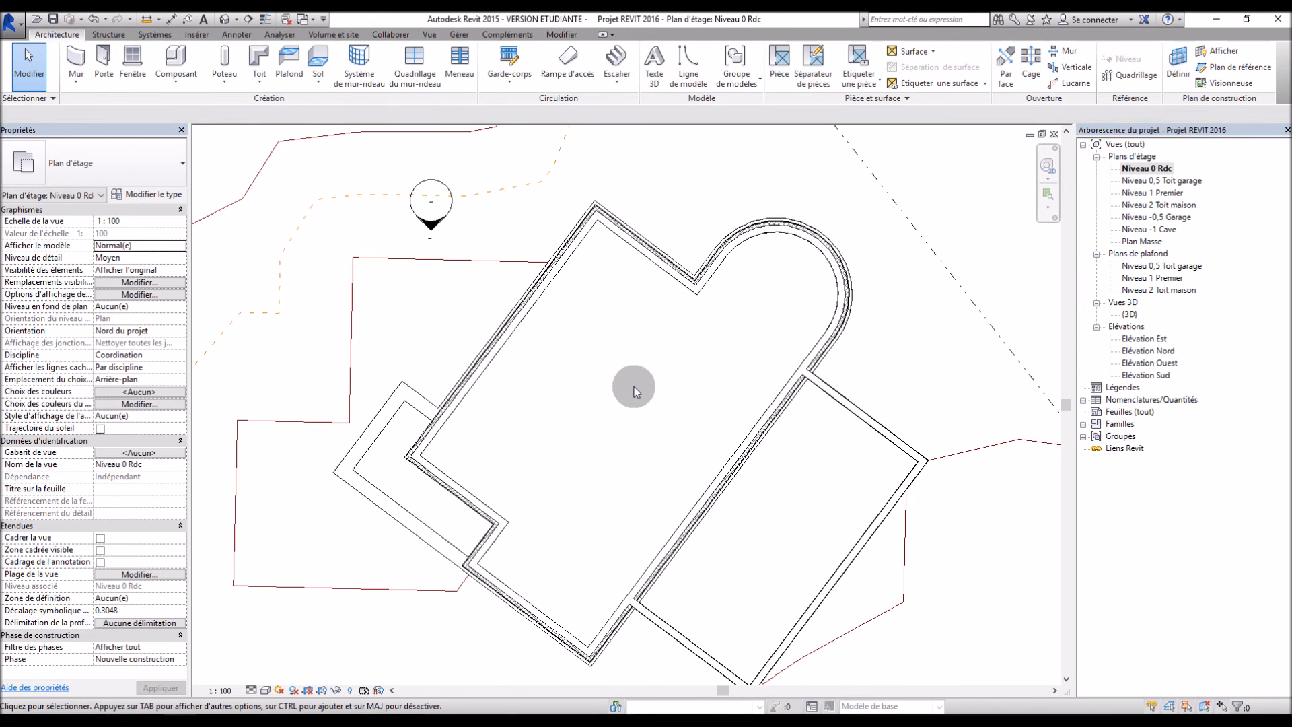
Open the {3D} view and examine the new wooden floor inside the main room from several angles
double_click(1131, 312)
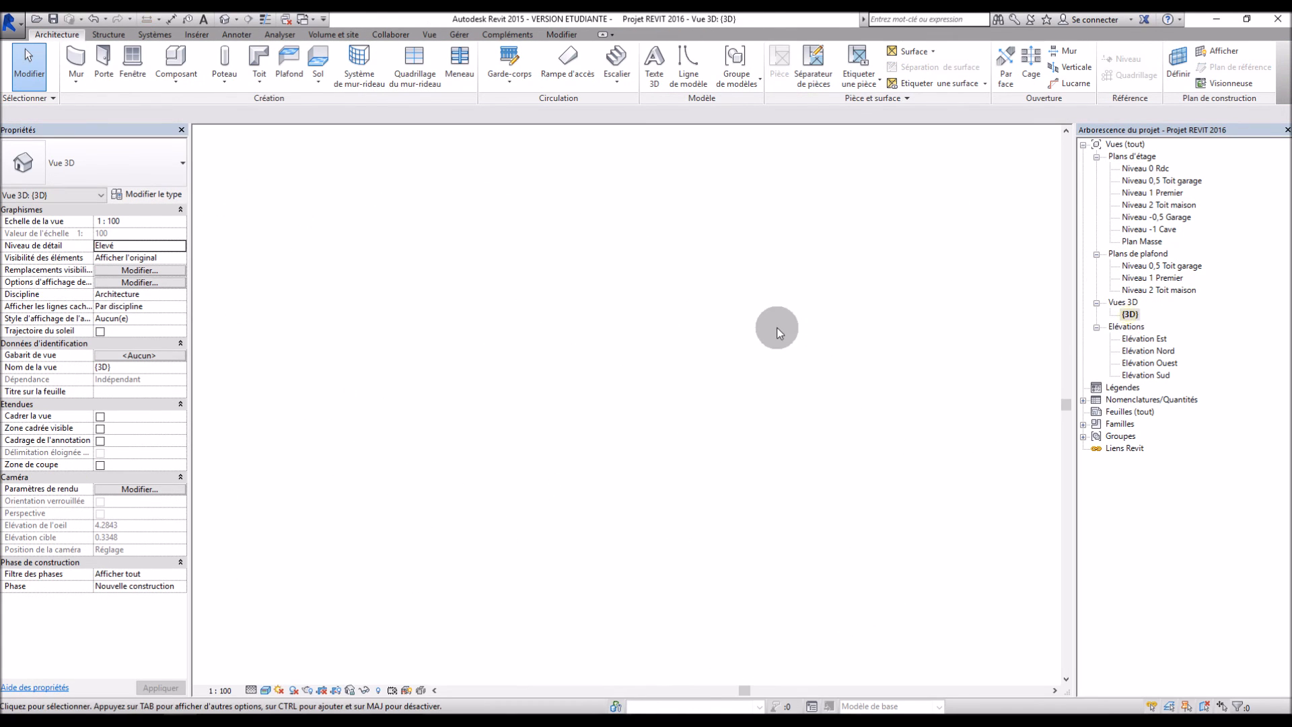
scroll(516, 308, up, 10)
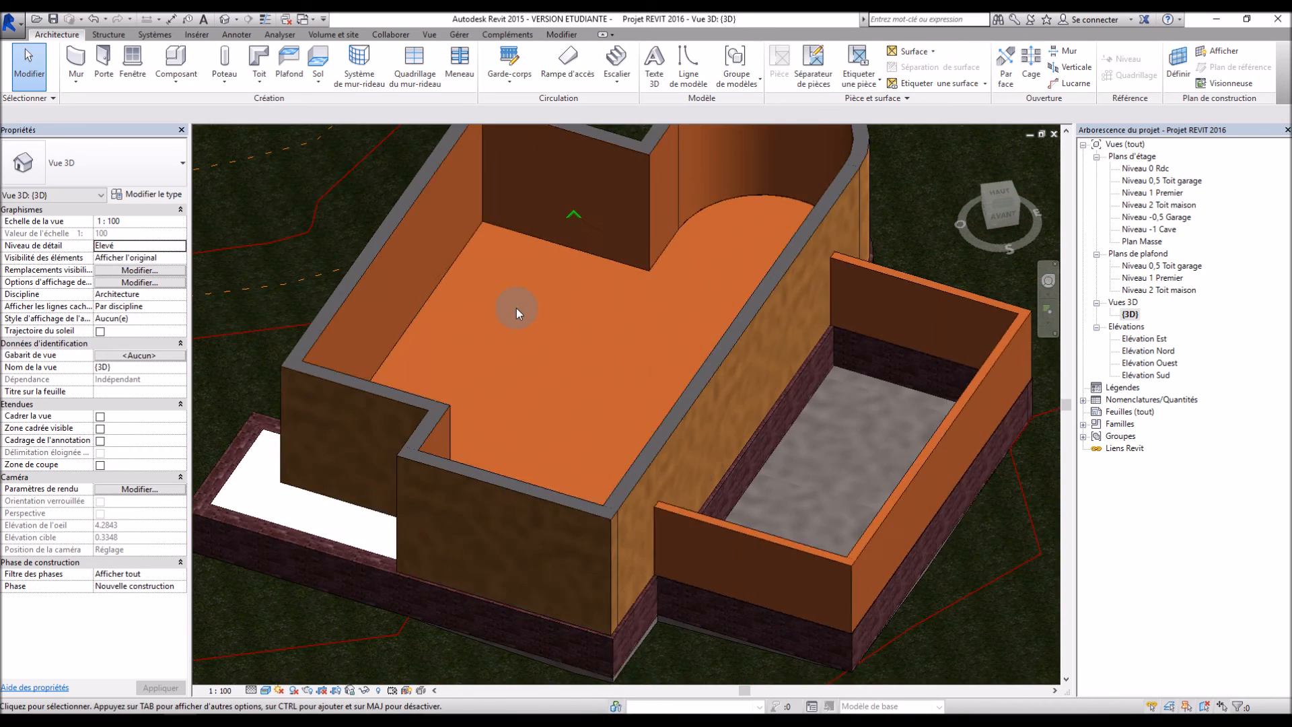
scroll(538, 341, down, 5)
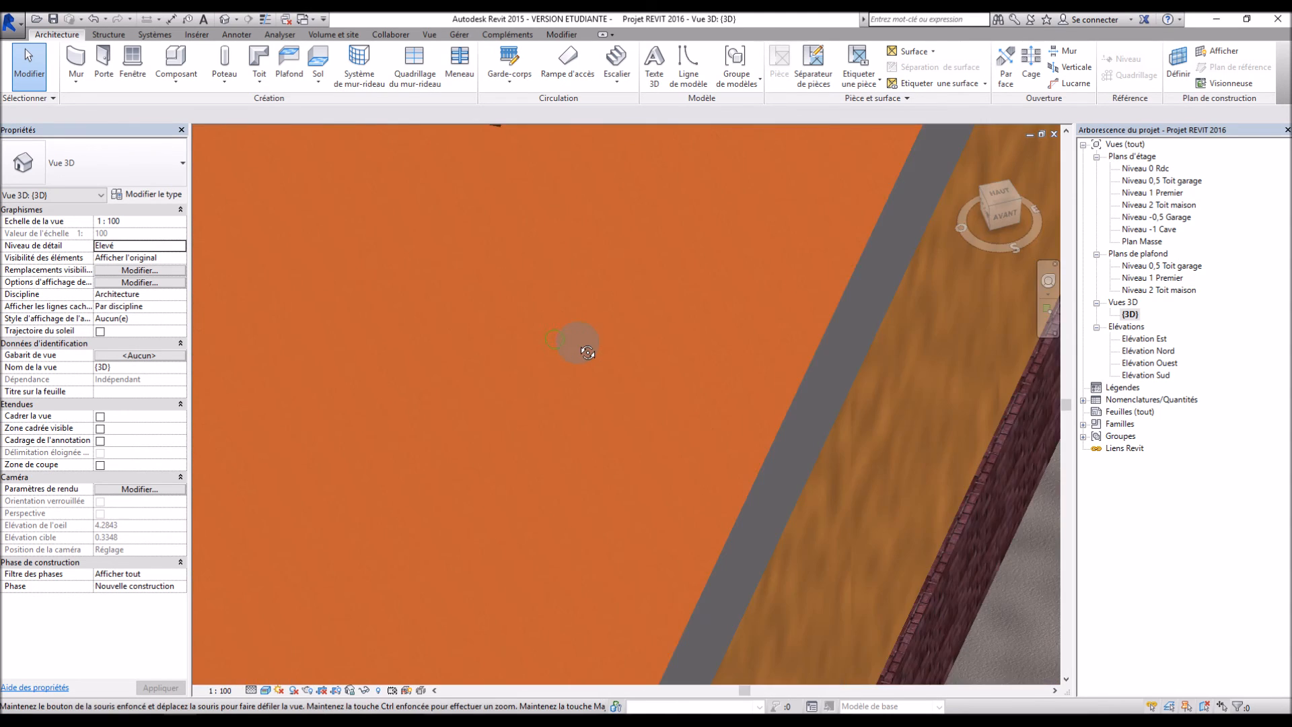
scroll(546, 317, down, 8)
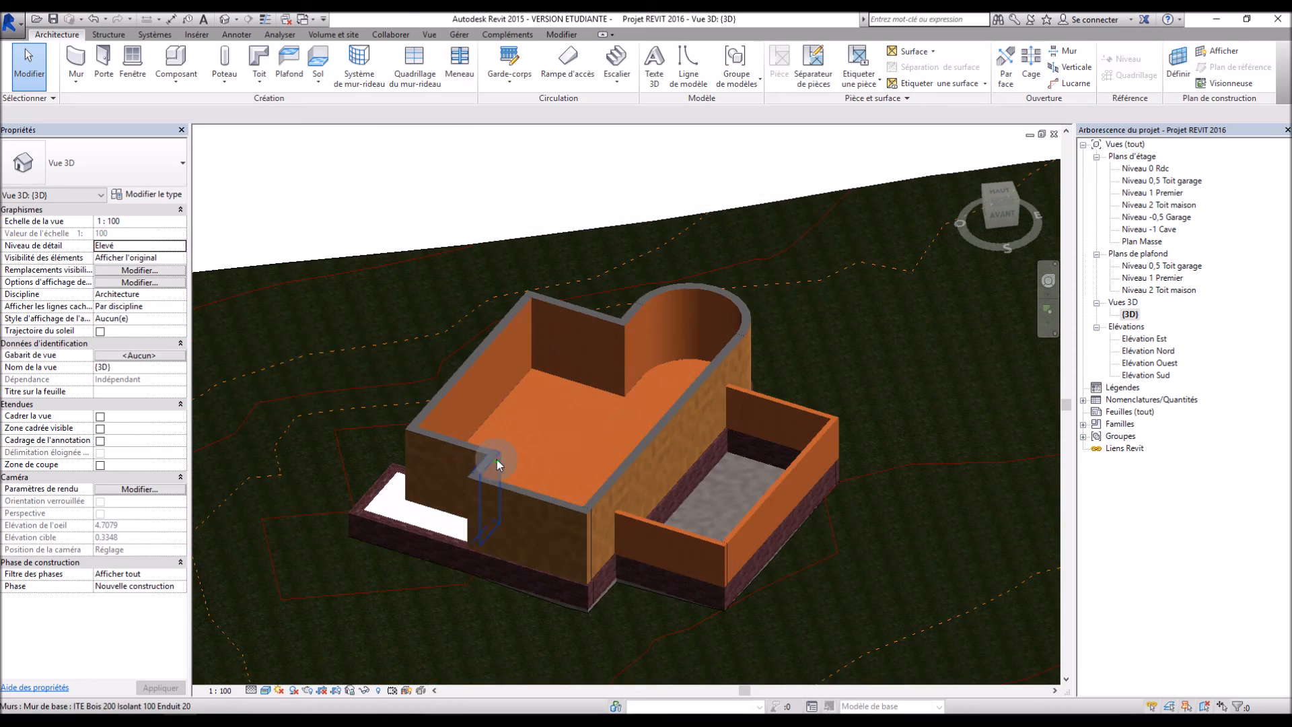
shift+middle_drag(497, 459, 664, 427)
scroll(596, 478, down, 5)
scroll(663, 427, up, 5)
mouse_move(659, 442)
shift+middle_down()
mouse_move(585, 501)
mouse_move(550, 499)
shift+middle_up()
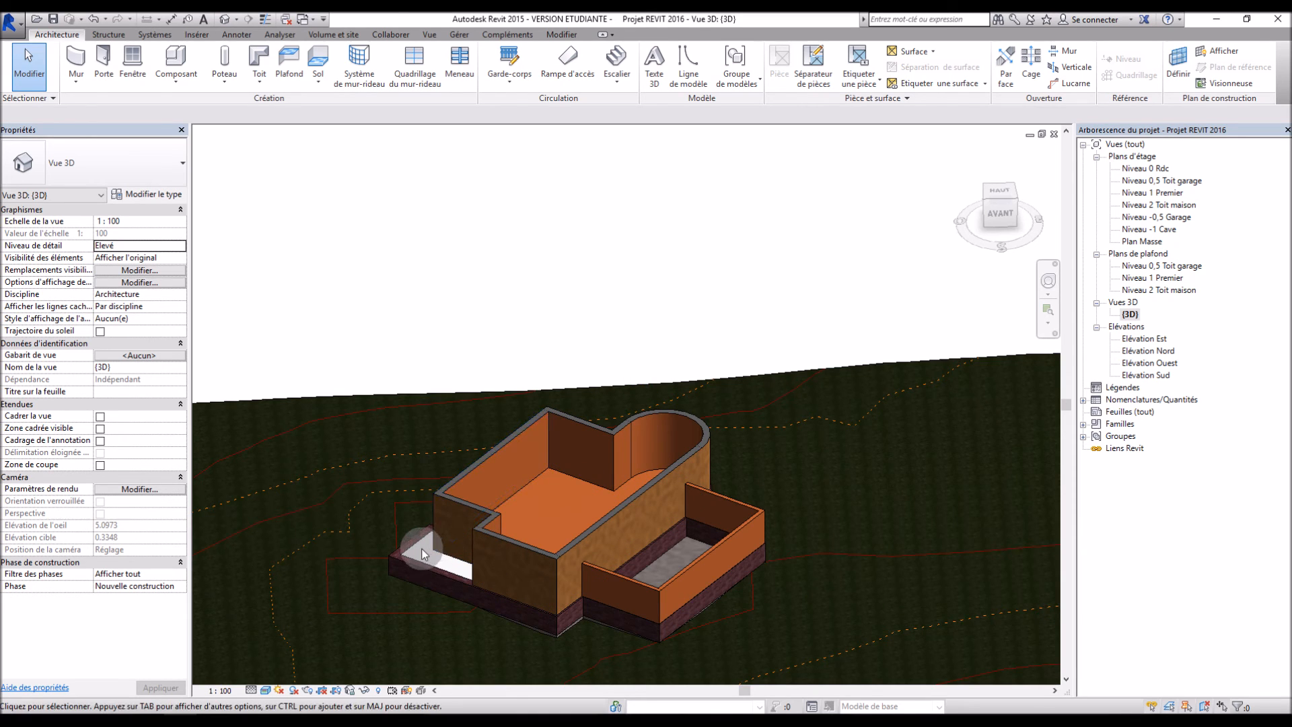
Reopen the wooden floor's boundary sketch and finish it without edits, declining to attach the walls to its base
double_click(581, 485)
mouse_move(675, 370)
shift+middle_down()
mouse_move(685, 372)
mouse_move(670, 546)
mouse_move(703, 371)
mouse_move(663, 336)
shift+middle_up()
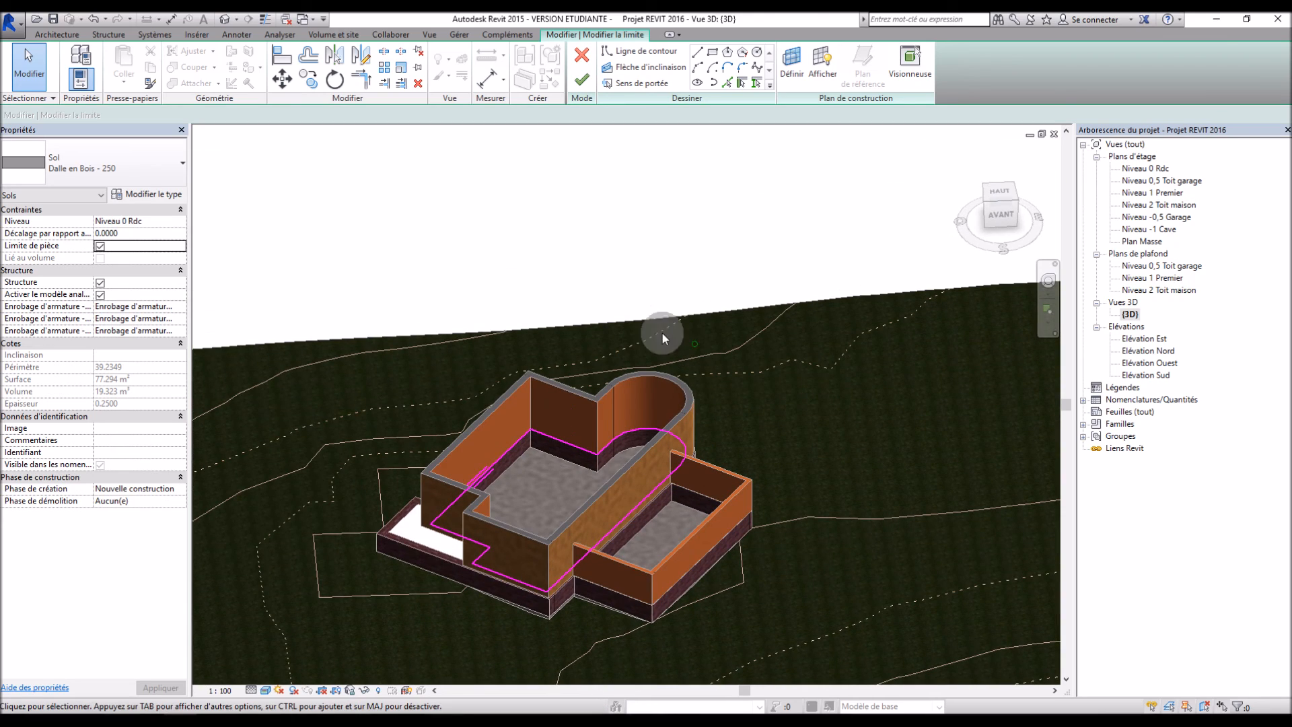
click(583, 80)
click(730, 376)
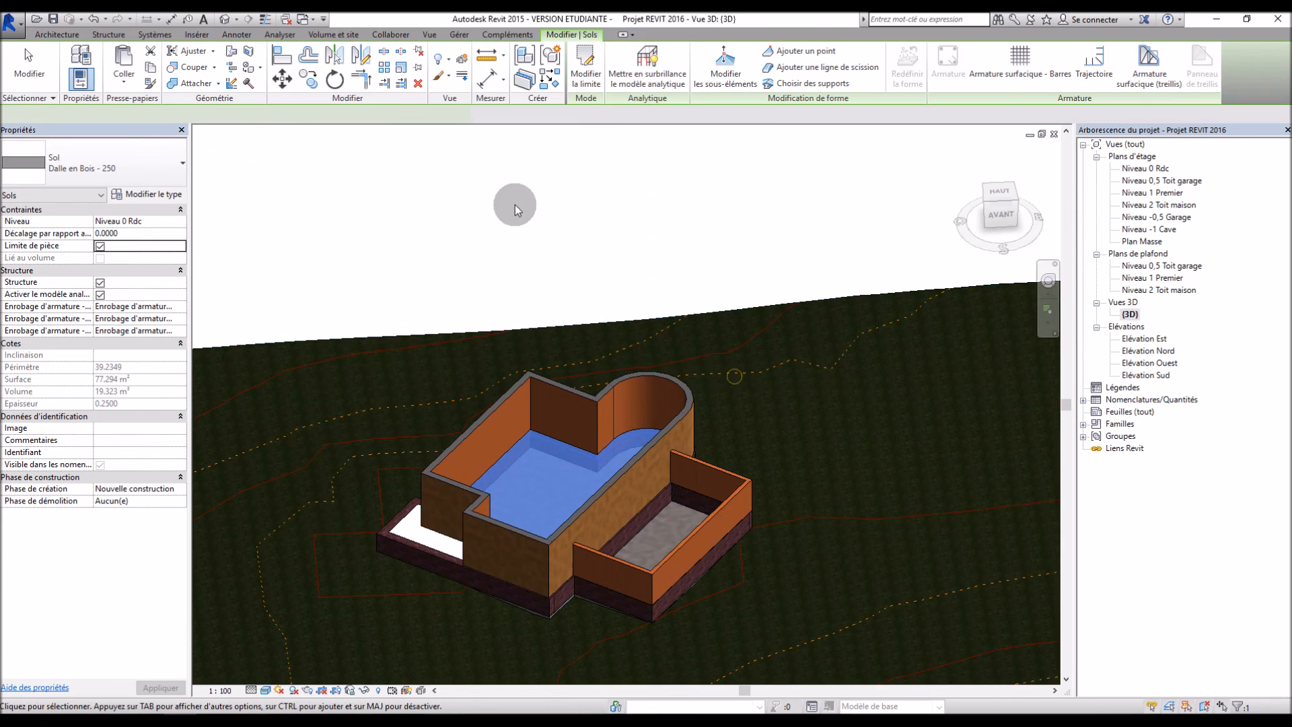
key(Escape)
Examine the whole house in 3D, checking the wooden floor, the tiled western recess and the adjoining garage
scroll(444, 579, up, 2)
scroll(446, 577, up, 4)
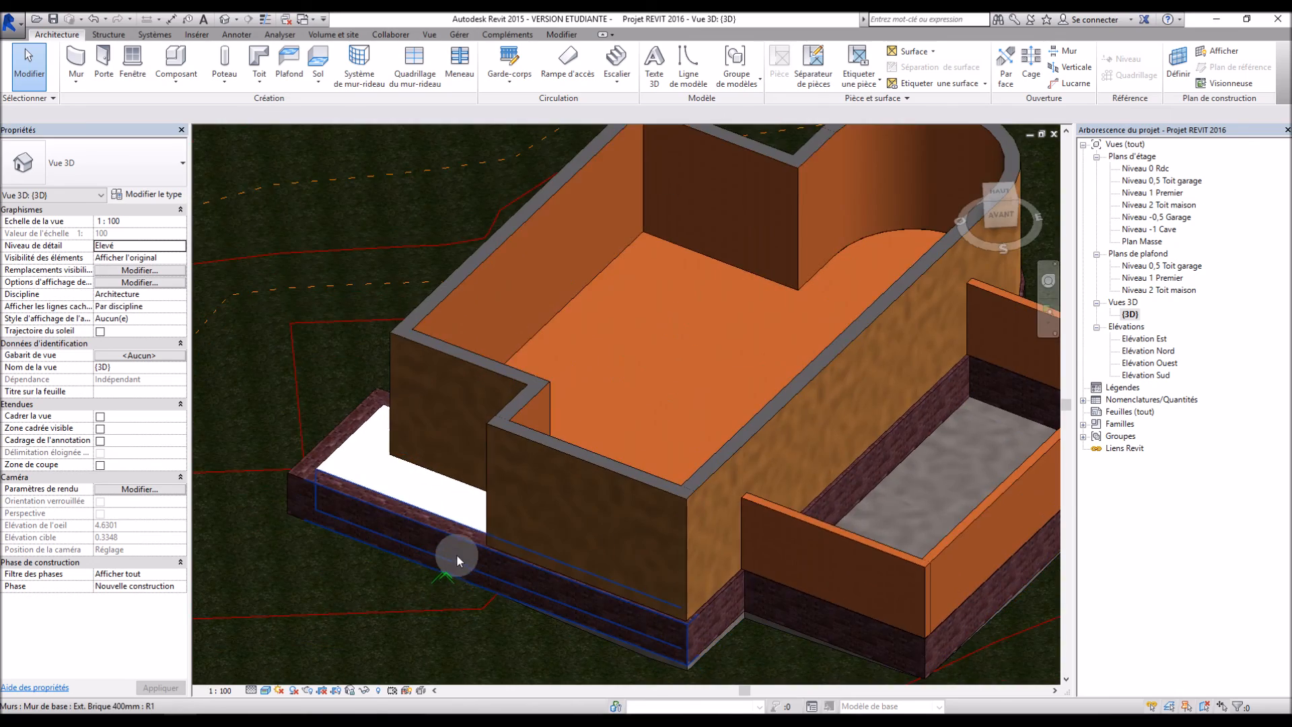
scroll(471, 518, down, 5)
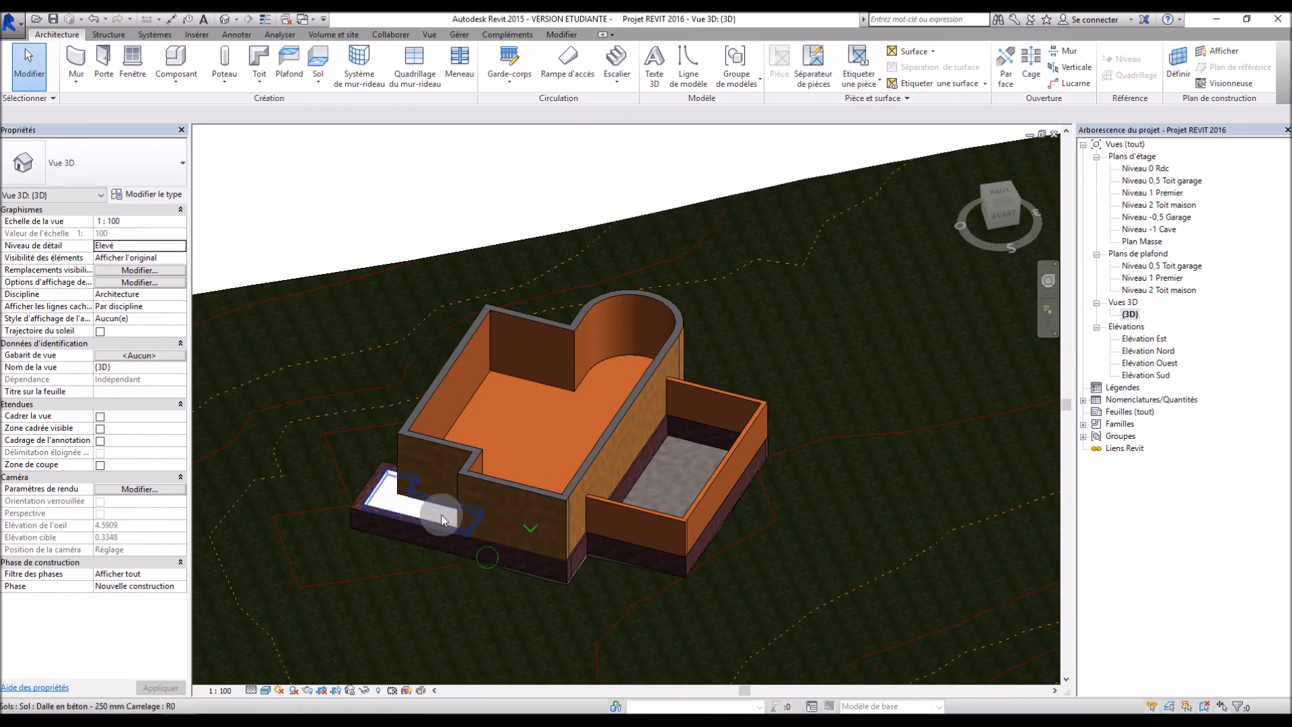
scroll(349, 491, up, 4)
scroll(438, 485, down, 2)
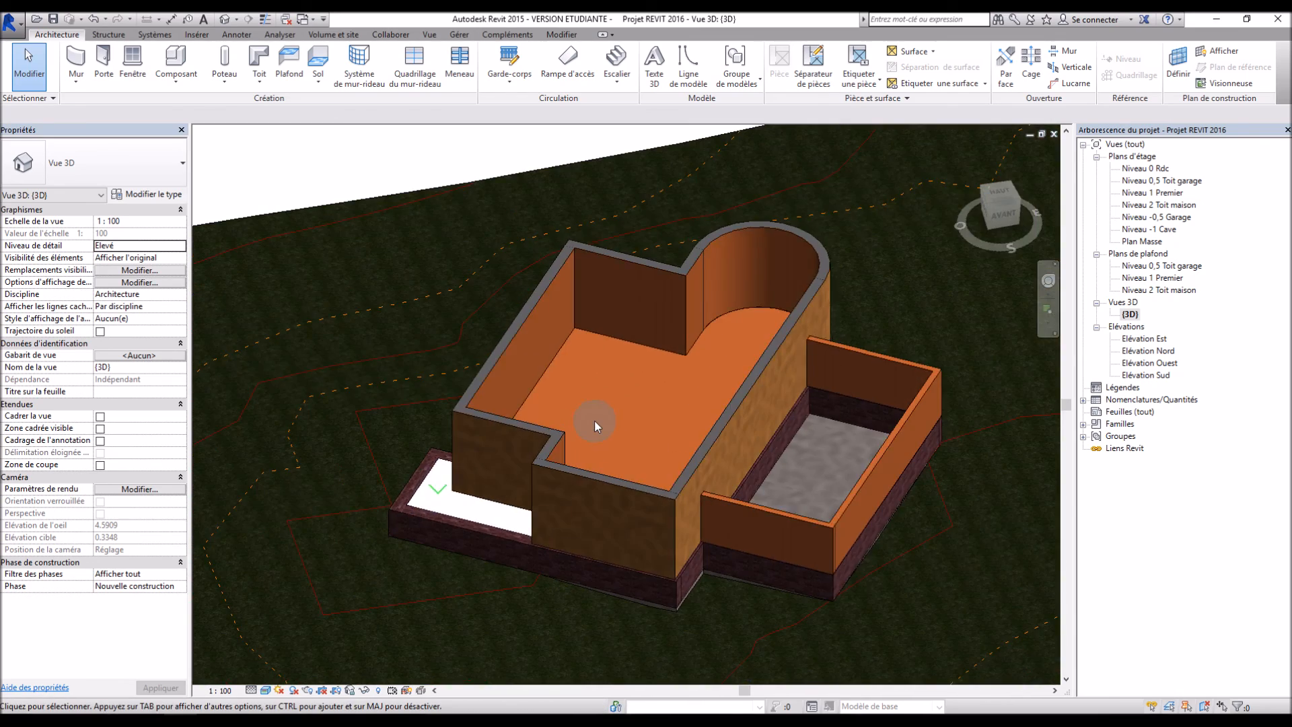
shift+middle_drag(609, 438, 597, 411)
scroll(597, 411, down, 2)
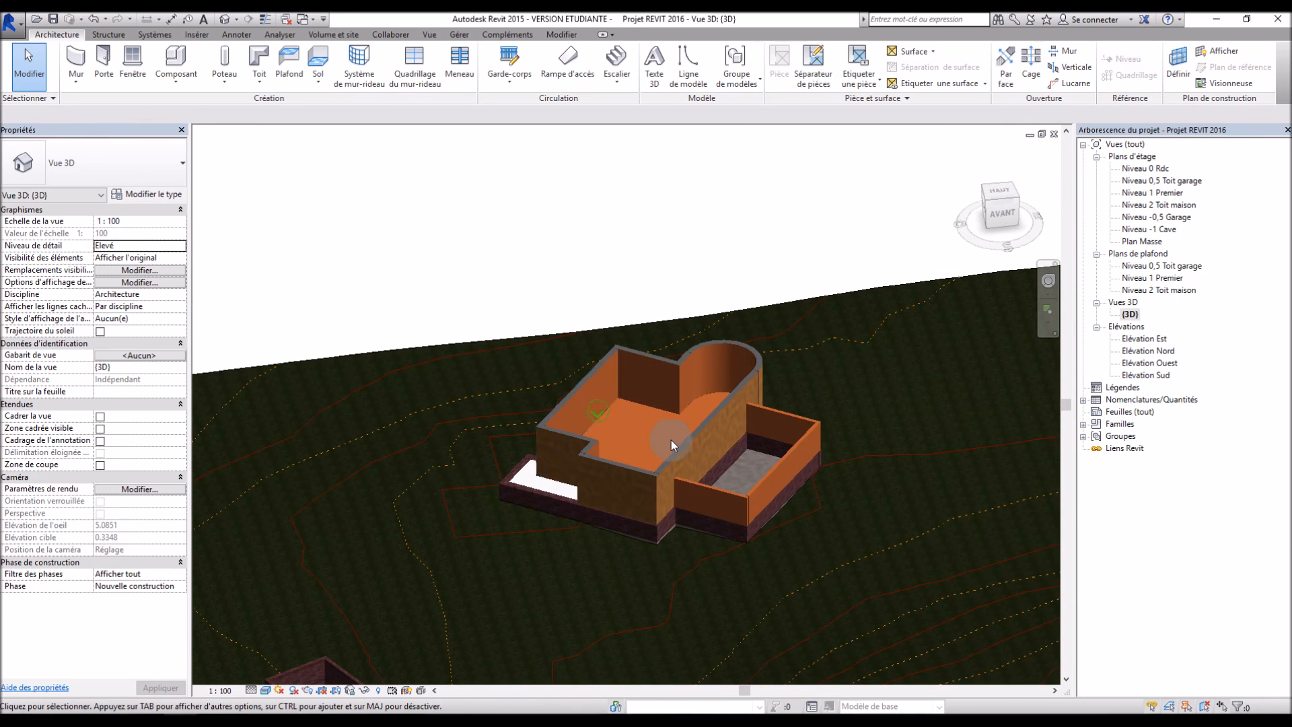
scroll(671, 439, up, 1)
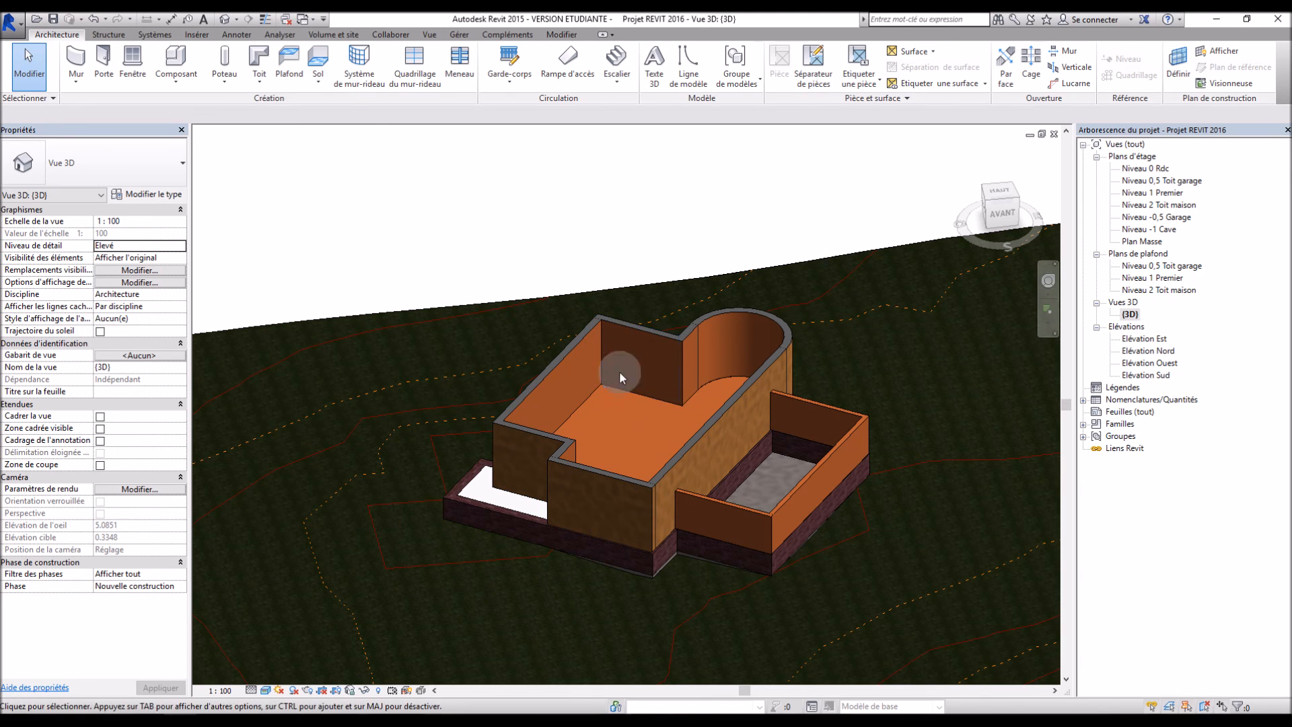
scroll(737, 491, up, 3)
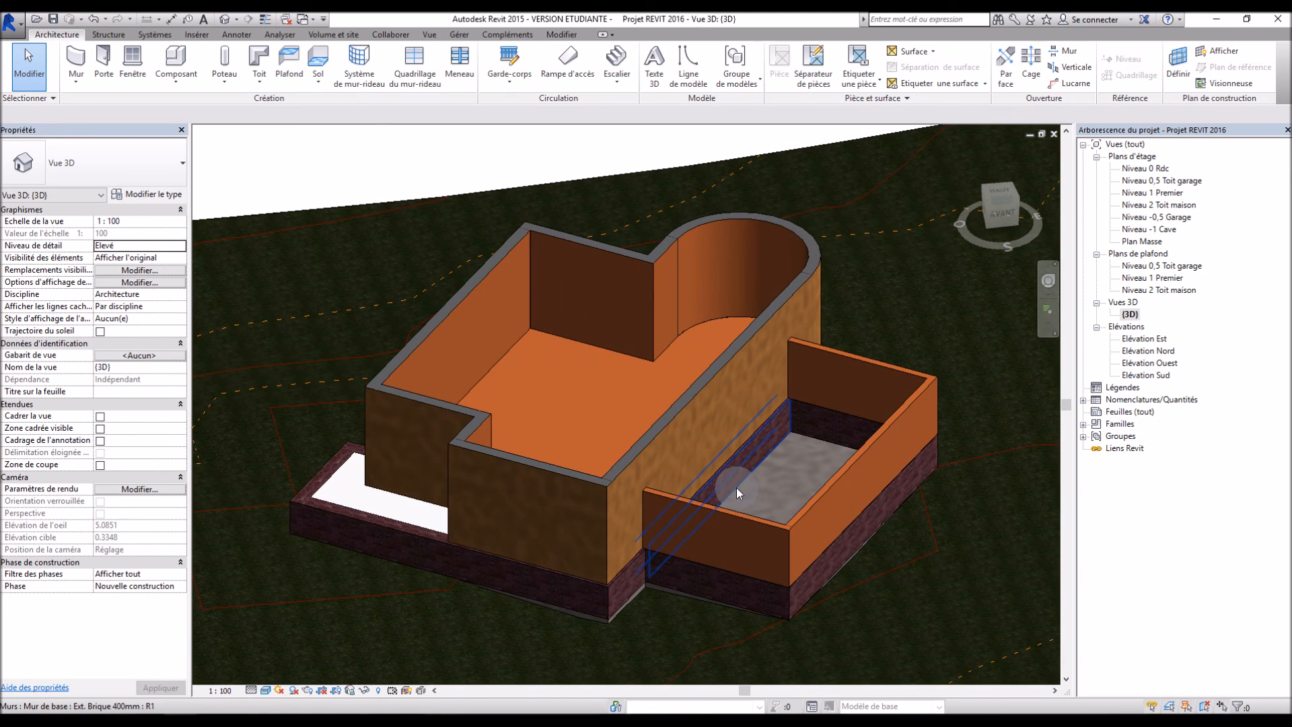
scroll(736, 487, down, 3)
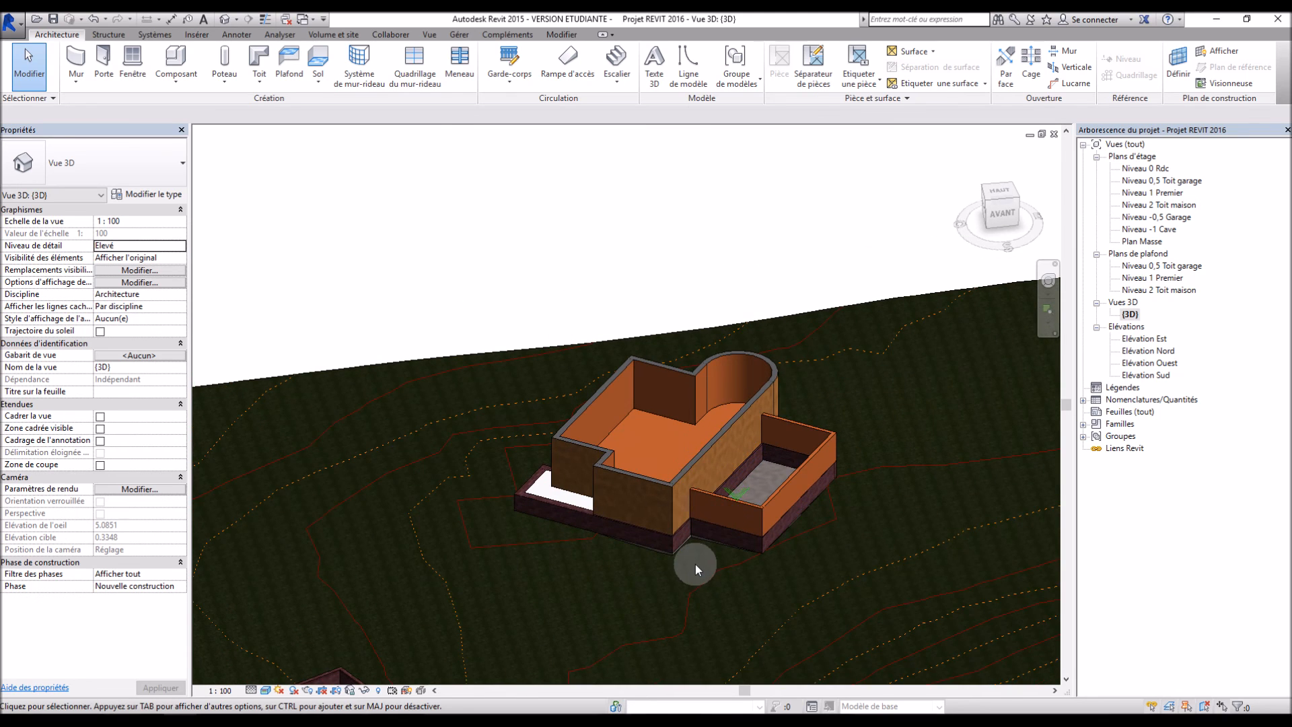
scroll(718, 544, up, 2)
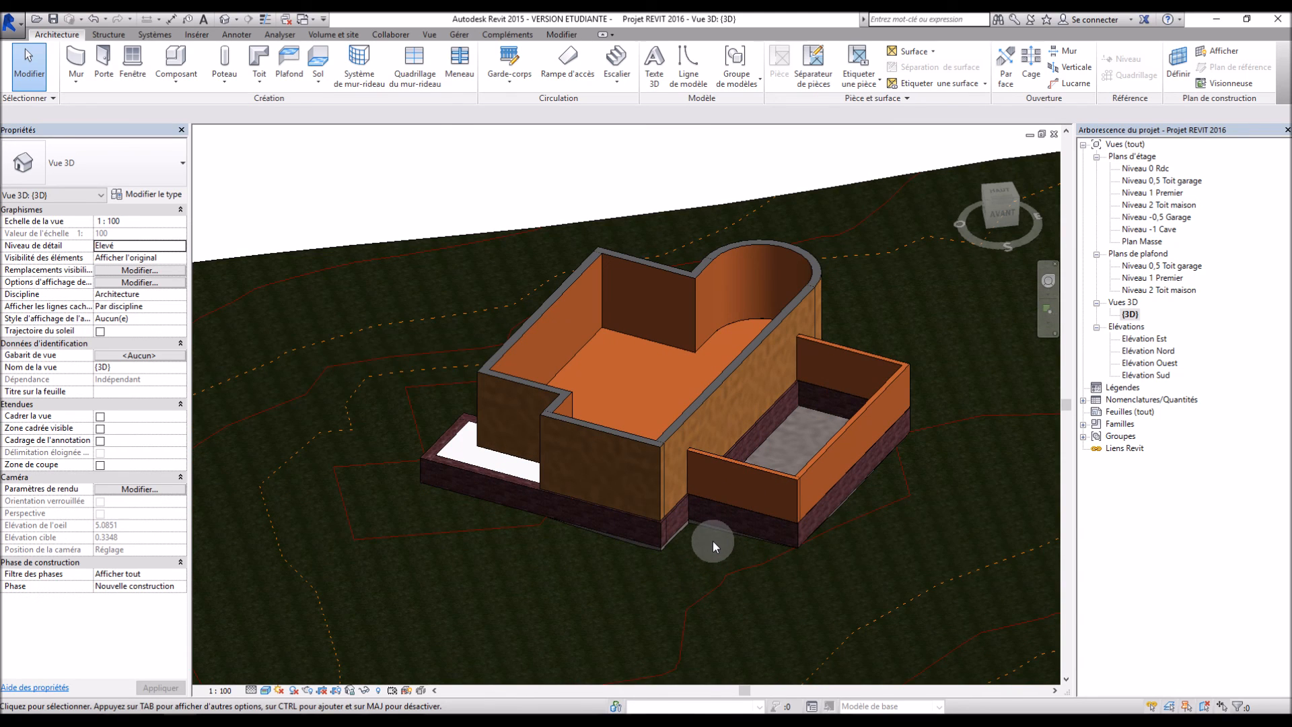